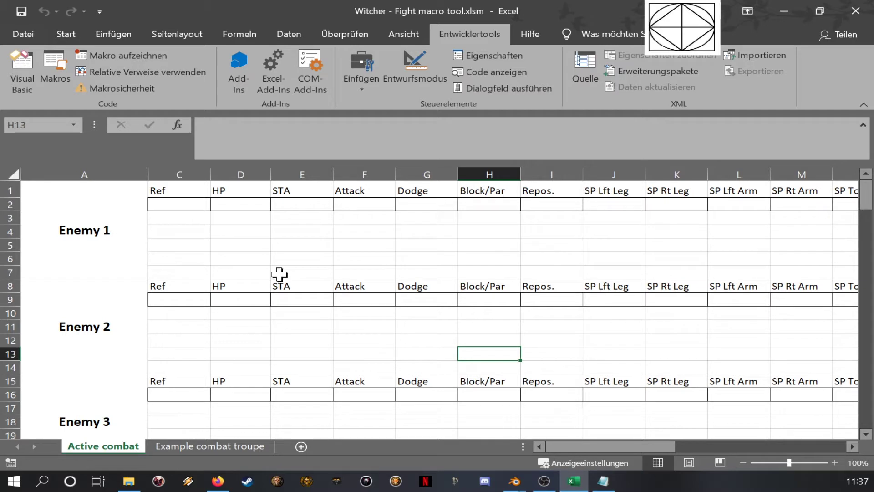
Examine the Enemy 1 block on the Active combat sheet, including its stat headers such as Ref and HP.
click(132, 221)
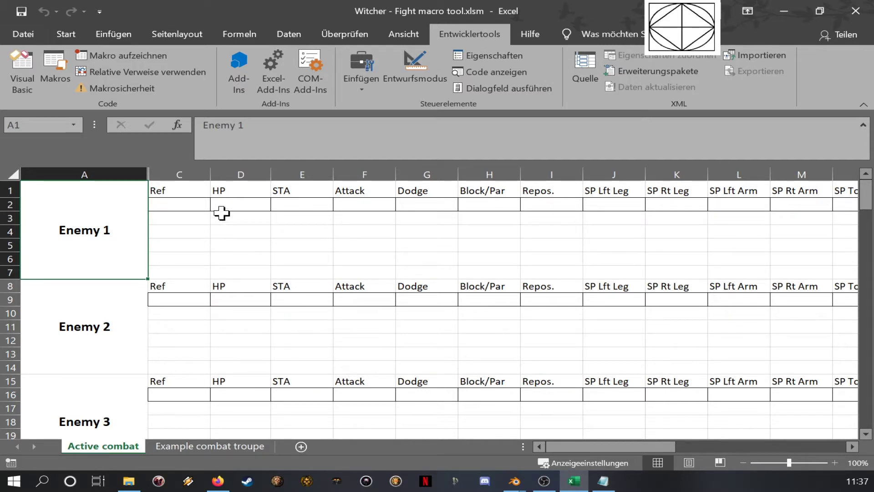
click(186, 194)
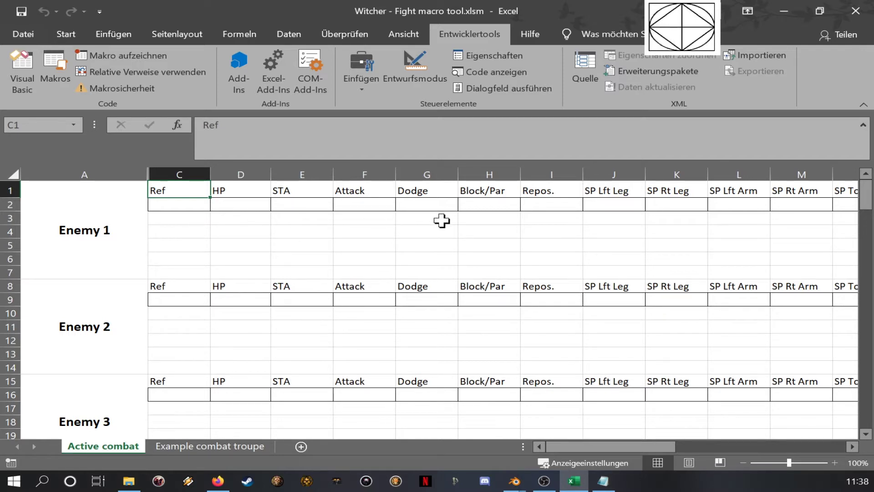
click(364, 232)
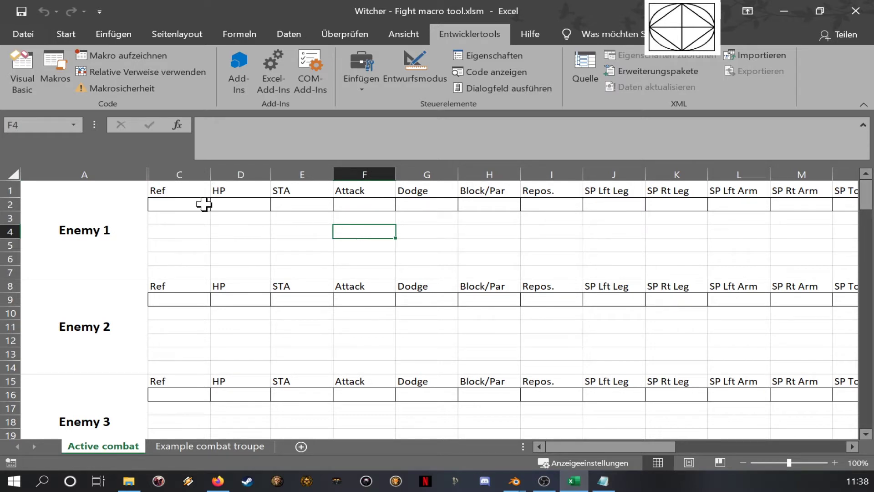
click(194, 193)
click(230, 193)
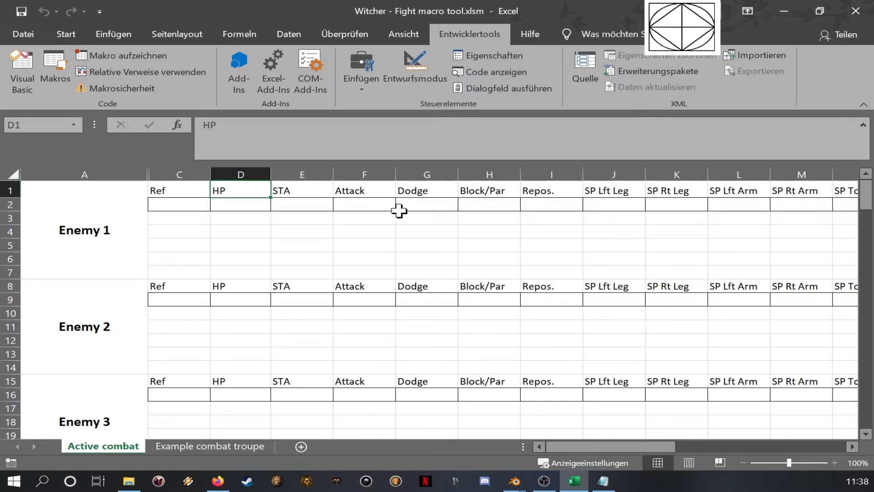
click(58, 35)
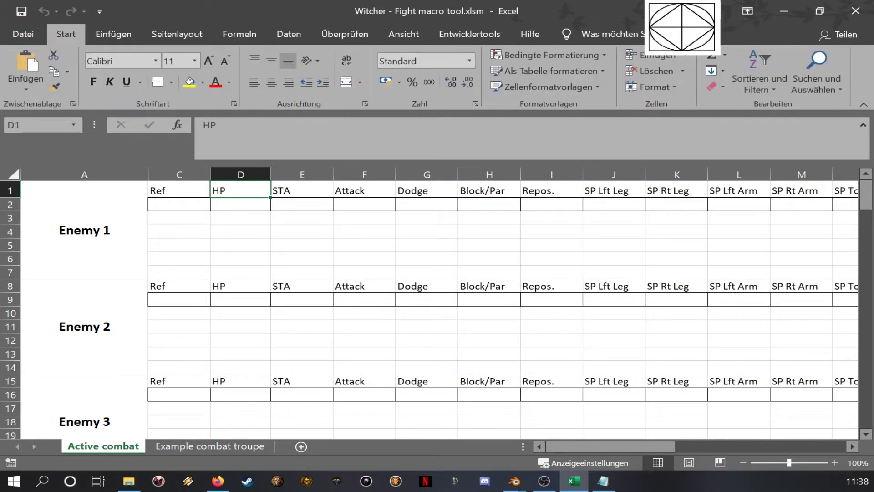
click(323, 230)
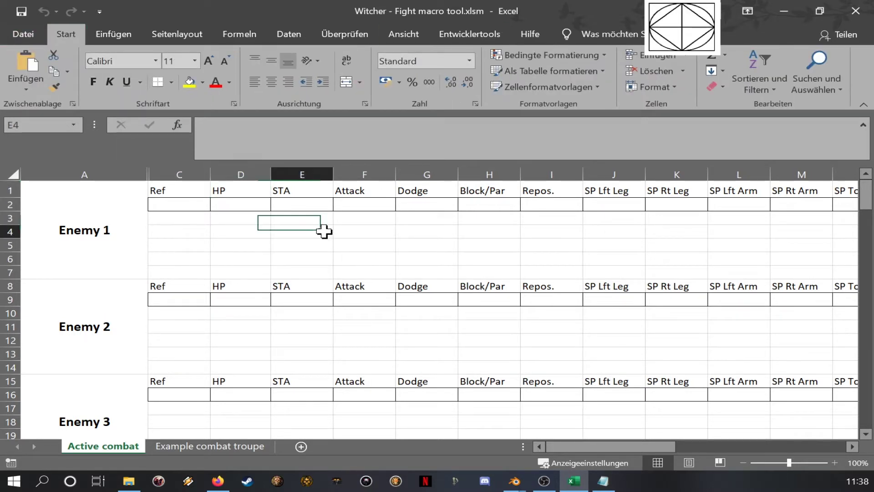
click(199, 190)
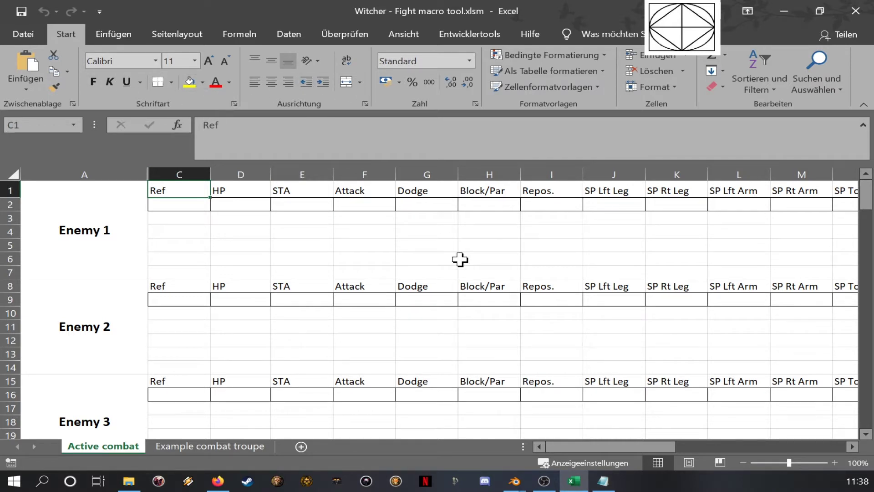
click(386, 231)
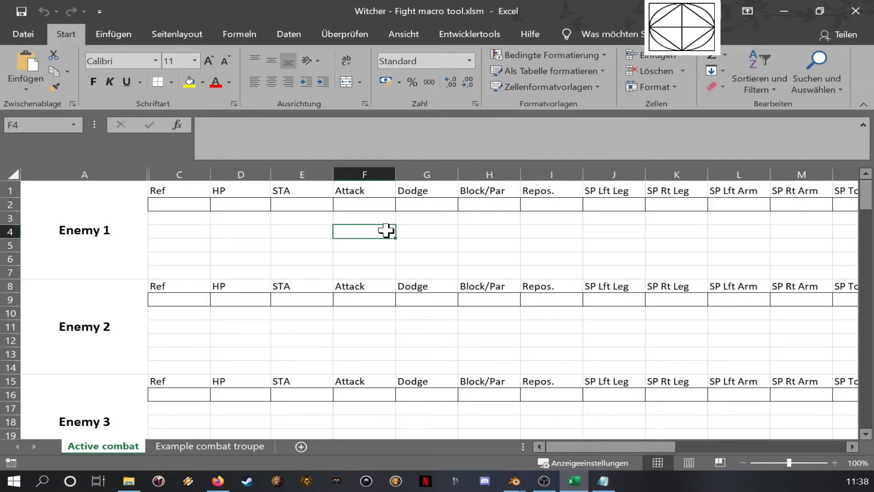
Look over the whole Active combat sheet, from the Enemy 1 to Enemy 10 blocks to the Initiative list and its macro controls.
ctrl+scroll(386, 231, down, 1)
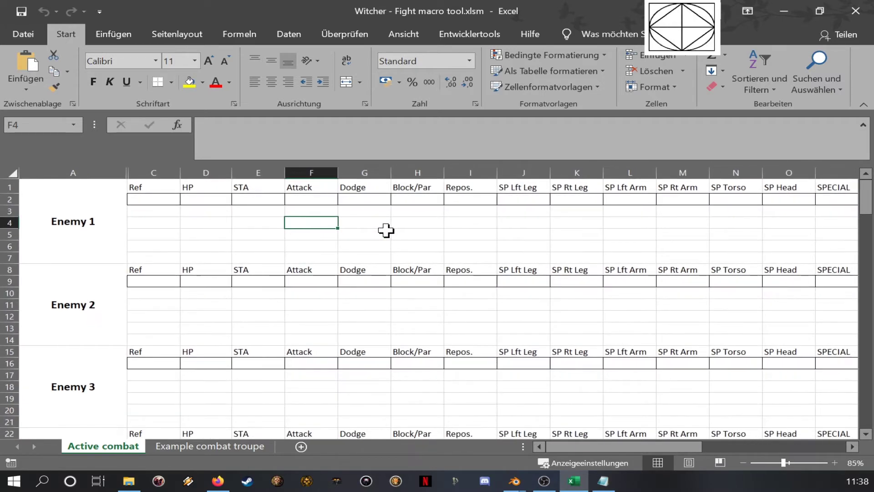
ctrl+scroll(386, 231, down, 1)
ctrl+scroll(386, 231, down, 1)
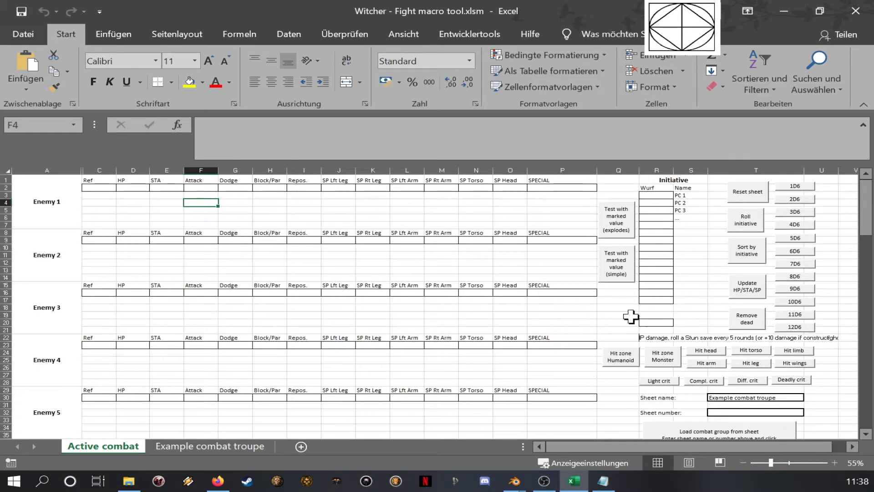
click(393, 206)
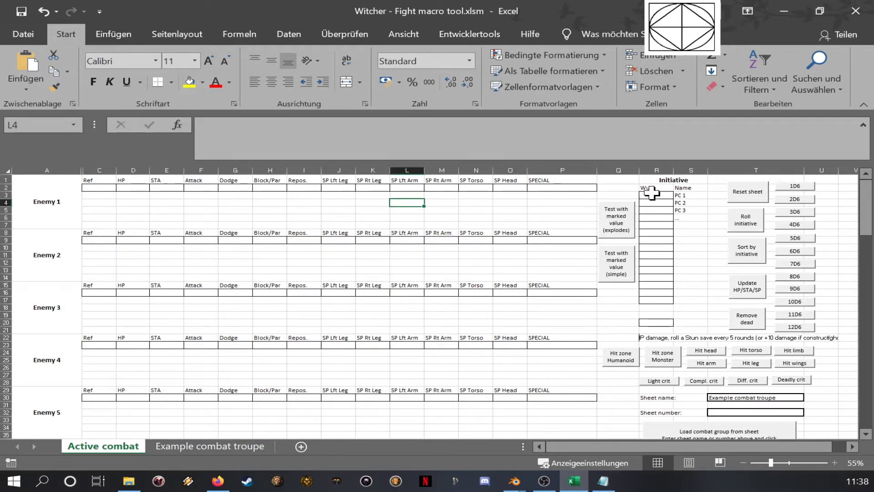
drag(650, 195, 675, 227)
click(79, 253)
click(55, 210)
scroll(65, 306, down, 5)
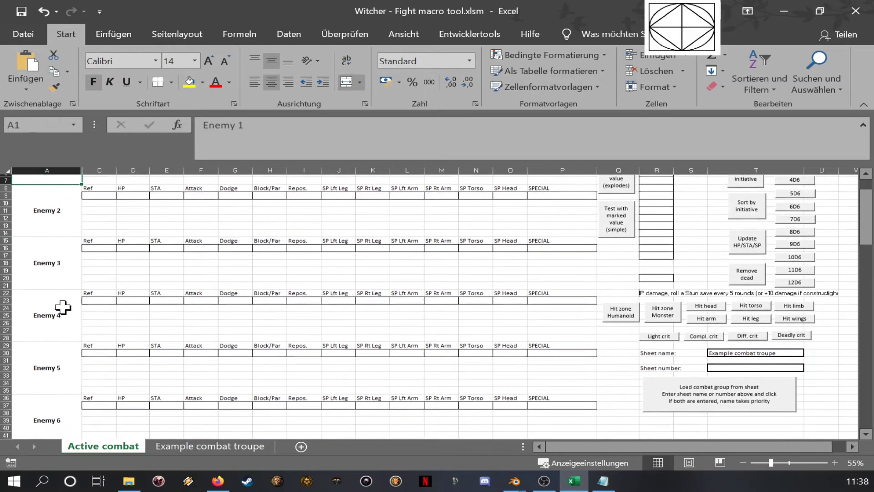
scroll(58, 348, down, 8)
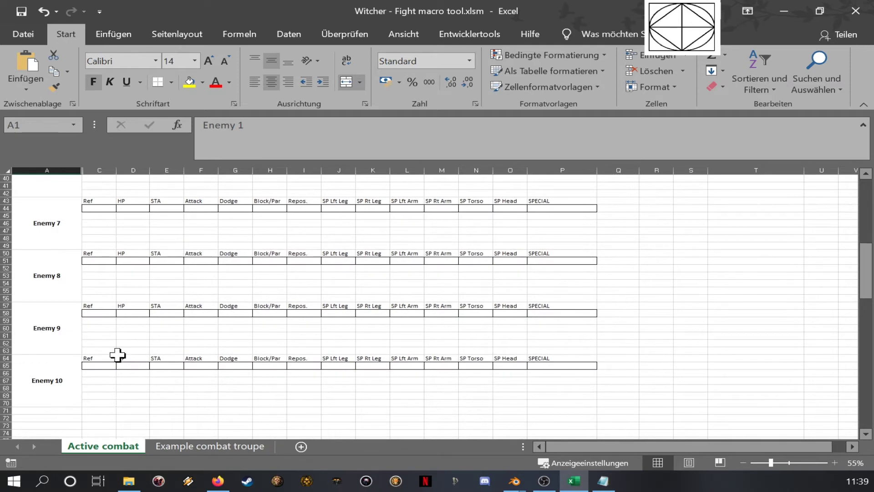
scroll(117, 355, up, 6)
scroll(229, 320, up, 7)
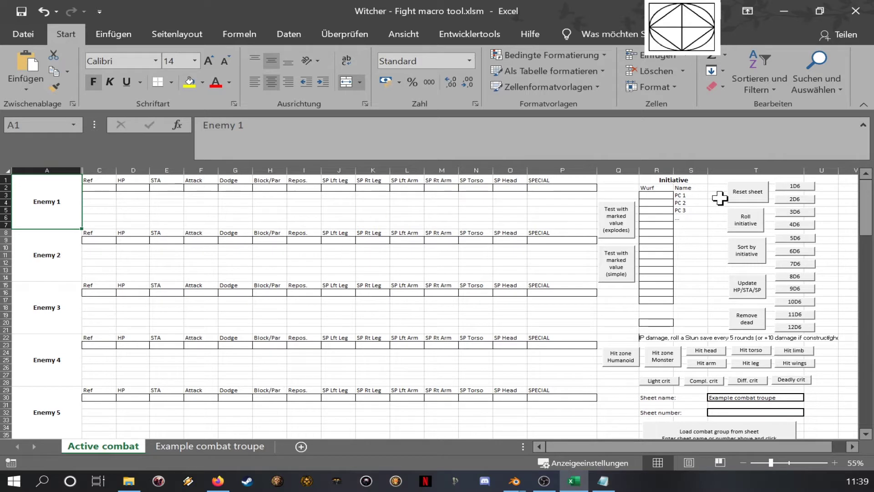
click(692, 195)
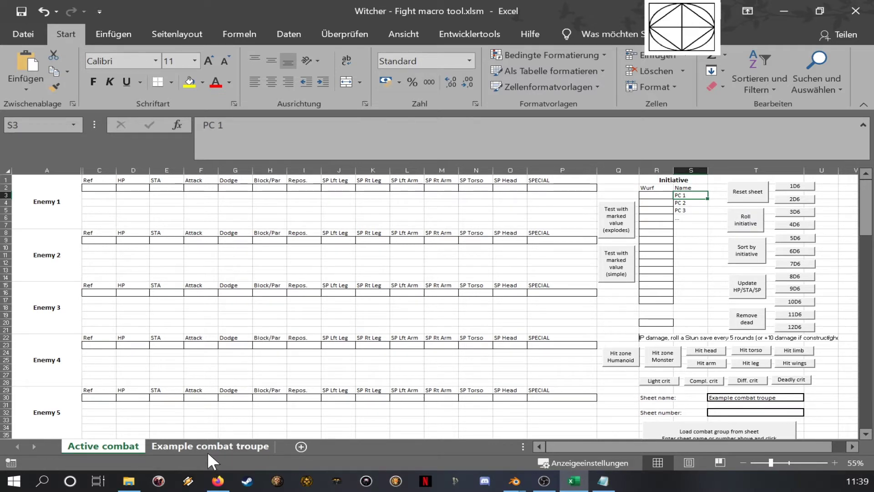
Add a new worksheet after Active combat and name it "Prepared combat 1".
click(301, 446)
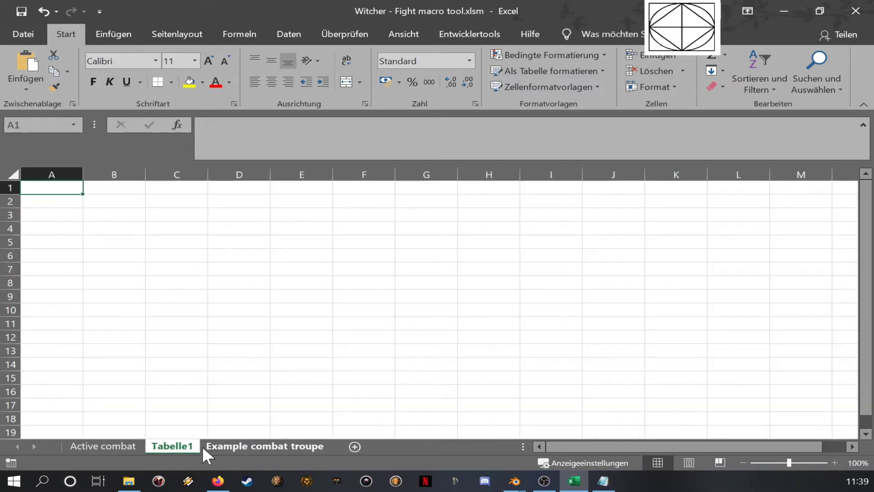
double_click(180, 447)
text(Prepa)
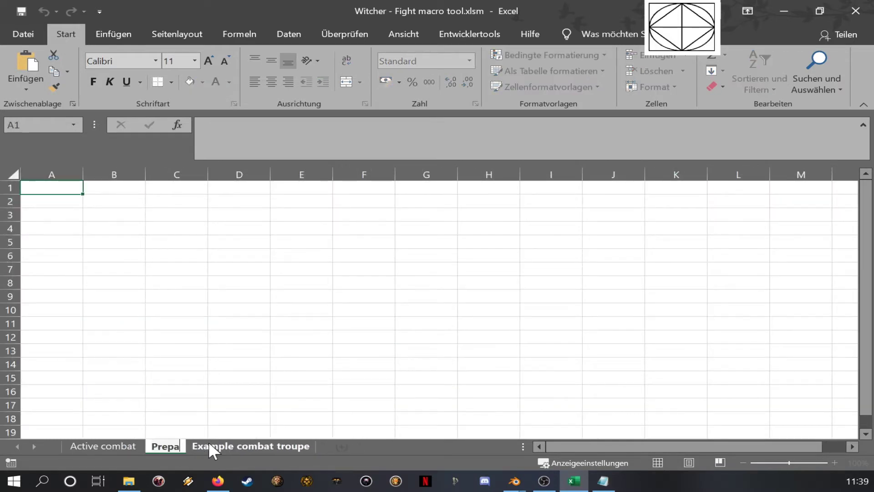
text(red combat 1)
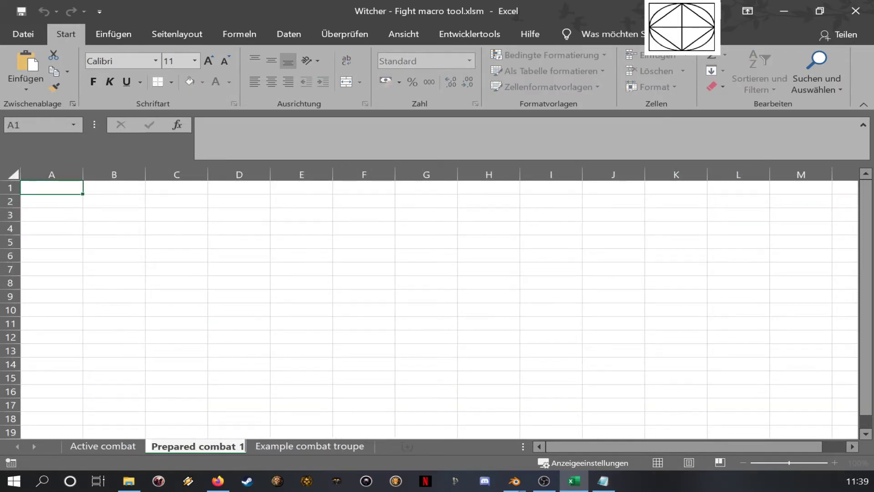
key(Return)
Copy the ten enemy blocks (A1:P70) from Active combat into cell A1 of the Prepared combat 1 sheet.
click(107, 445)
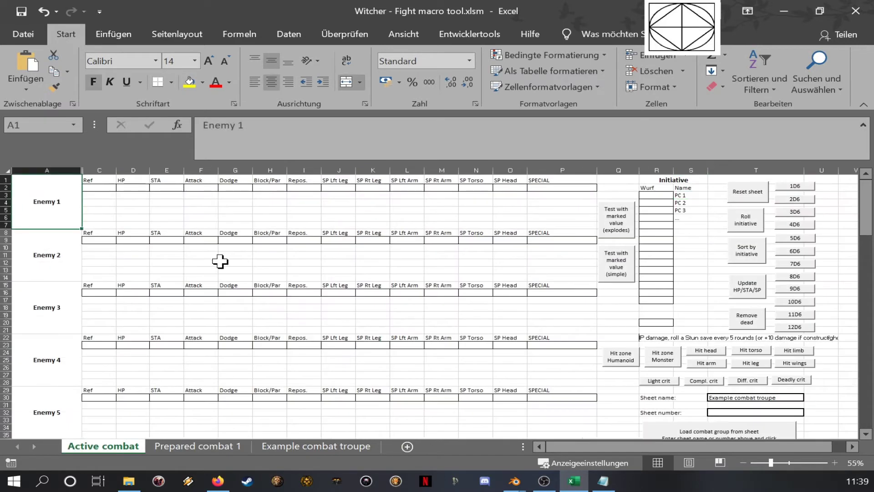
scroll(511, 394, down, 14)
shift+click(566, 376)
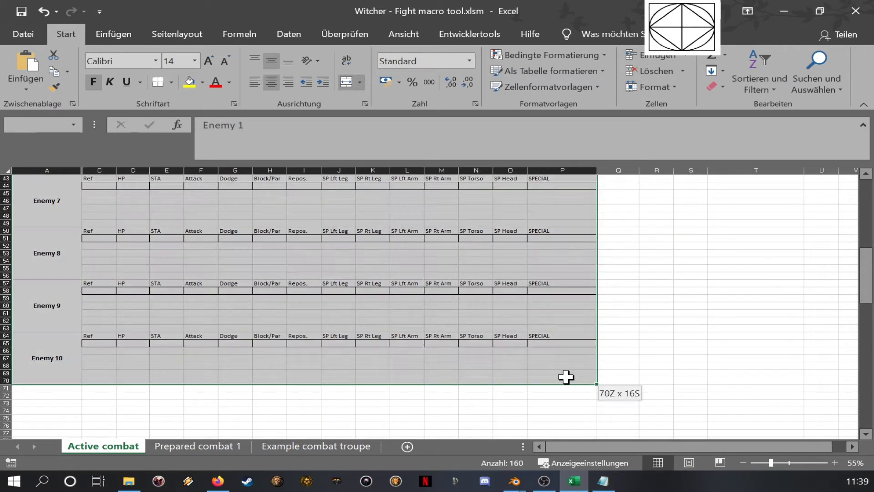
key(ctrl+c)
click(195, 446)
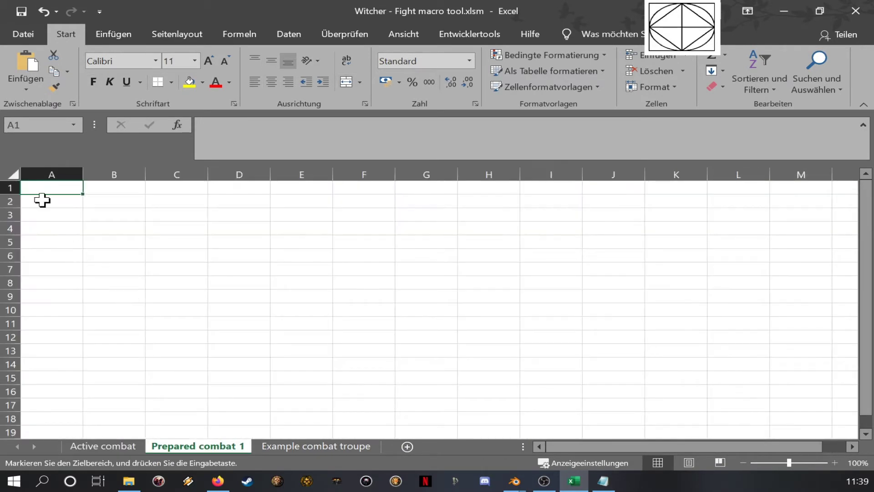
key(ctrl+v)
click(117, 238)
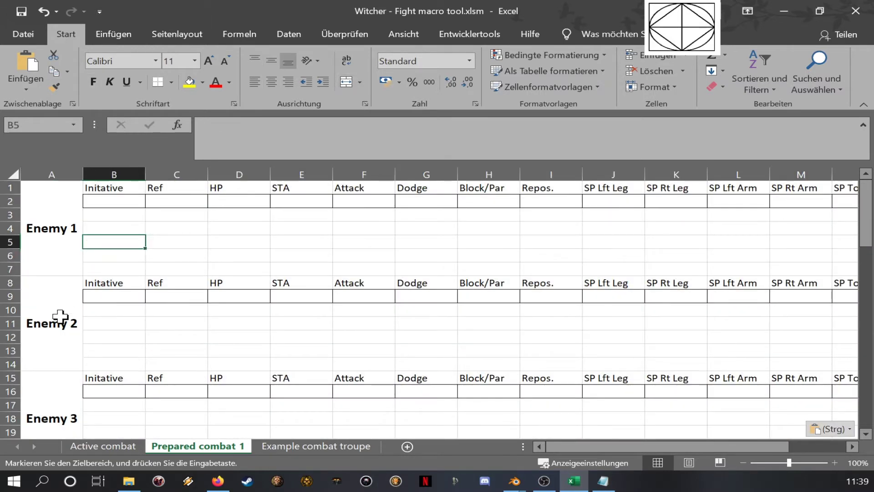
click(116, 202)
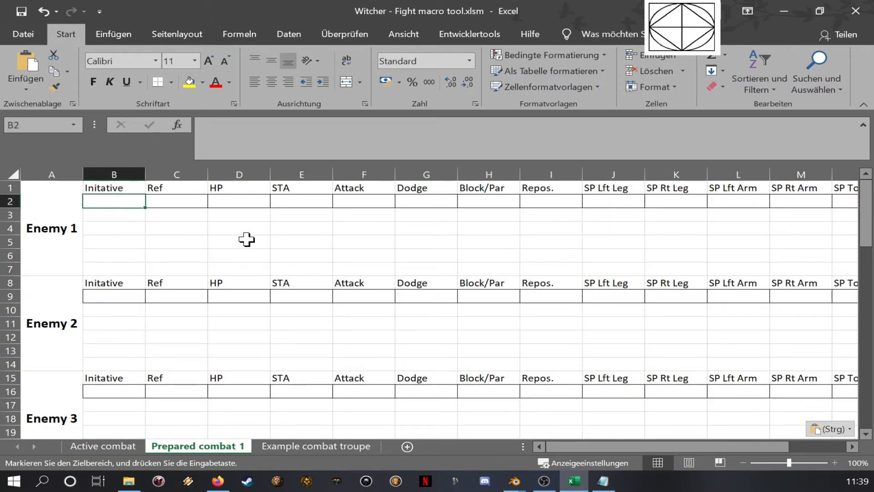
key(Left)
key(Right)
key(shift+Down)
key(shift+Down)
key(shift+Down)
key(shift+Down)
key(Up)
key(Right)
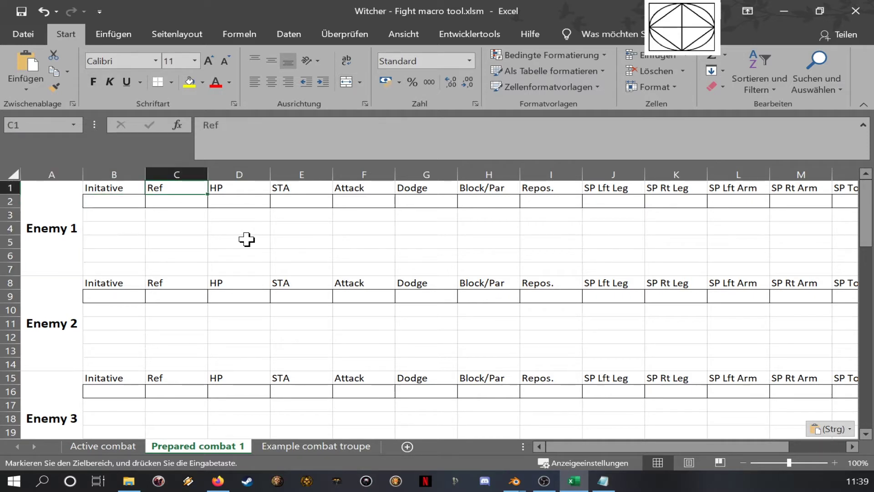
key(Down)
key(Left)
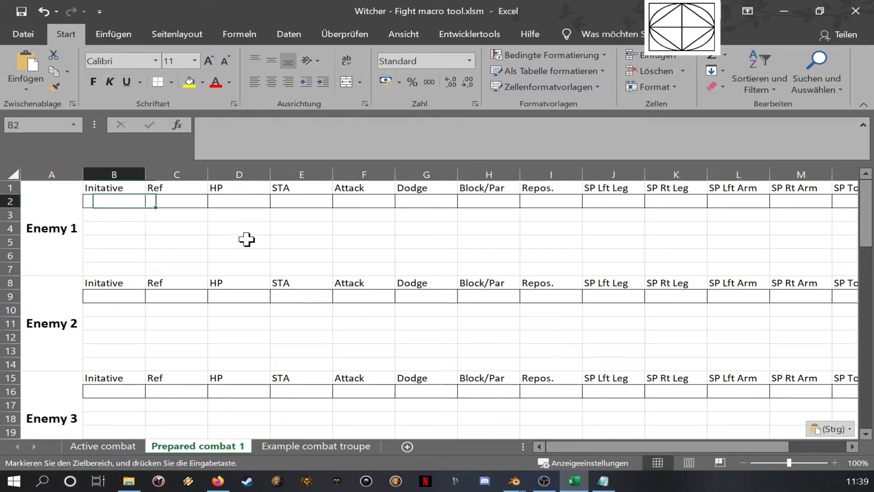
Replace the Enemy 1 name in the first block with "Duelist".
key(Left)
text(Deu)
key(BackSpace)
key(BackSpace)
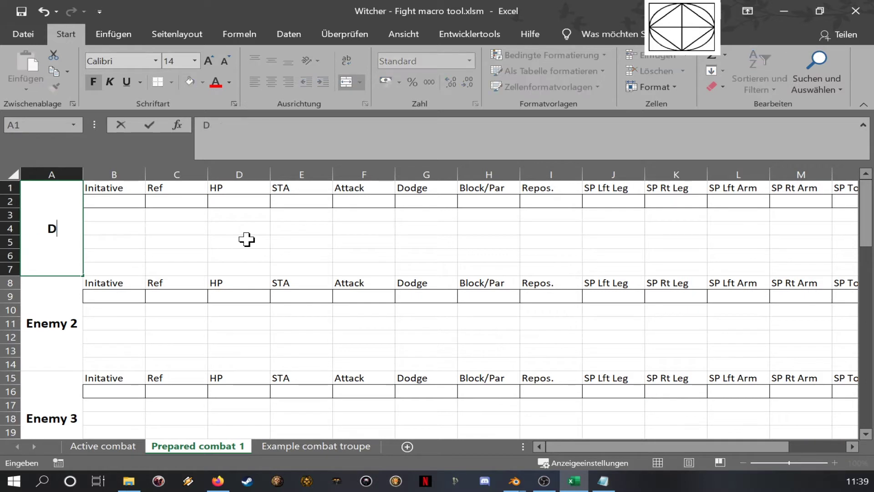
text(uelist)
key(ctrl+Return)
Enter the Duelist's Ref as 9, HP as 40 and STA as 40 in row 2.
key(Right)
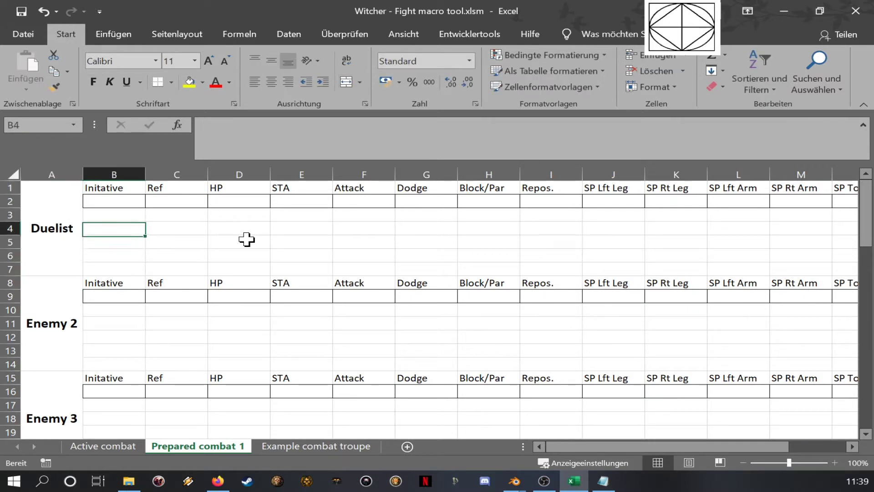
key(Up)
key(Up)
key(Right)
text(9)
key(Right)
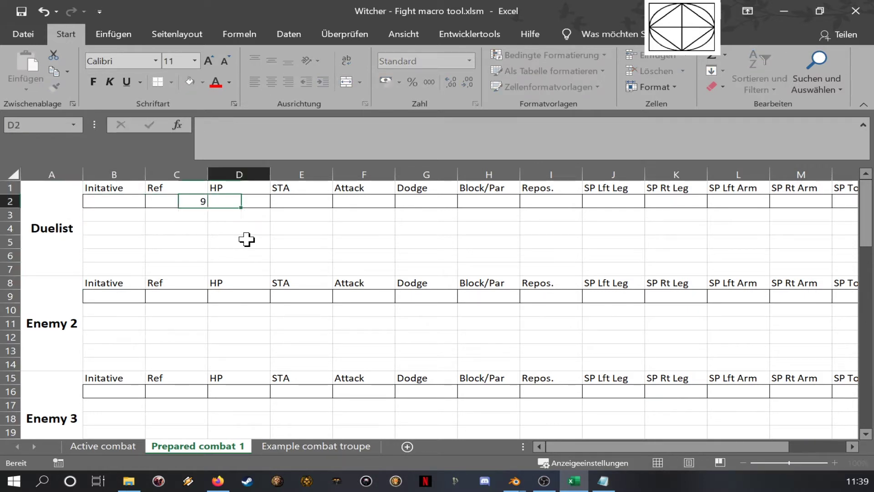
text(40)
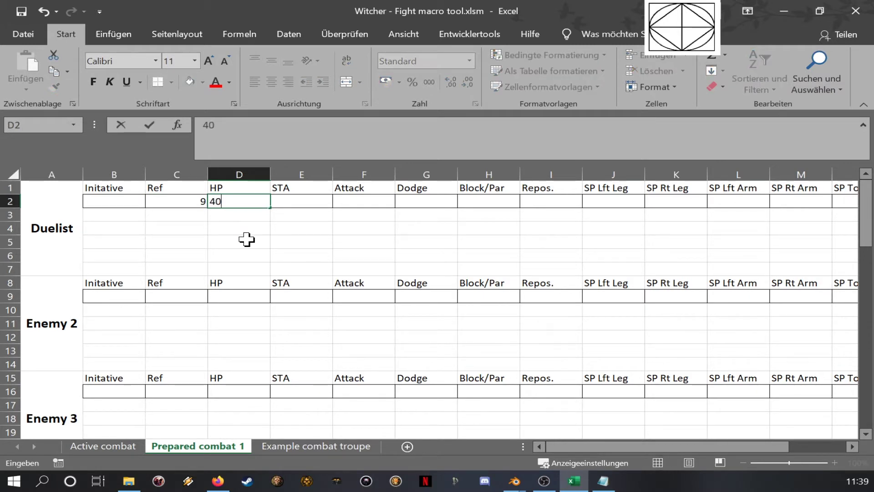
key(Right)
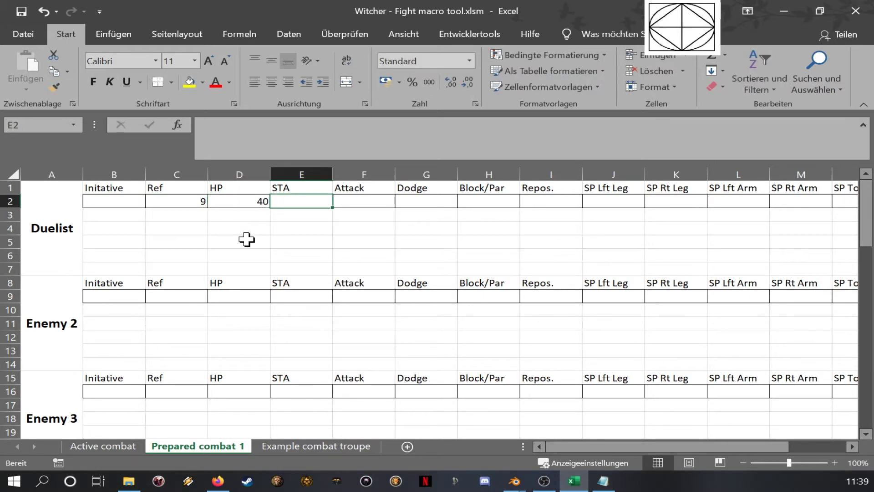
text(40)
key(Right)
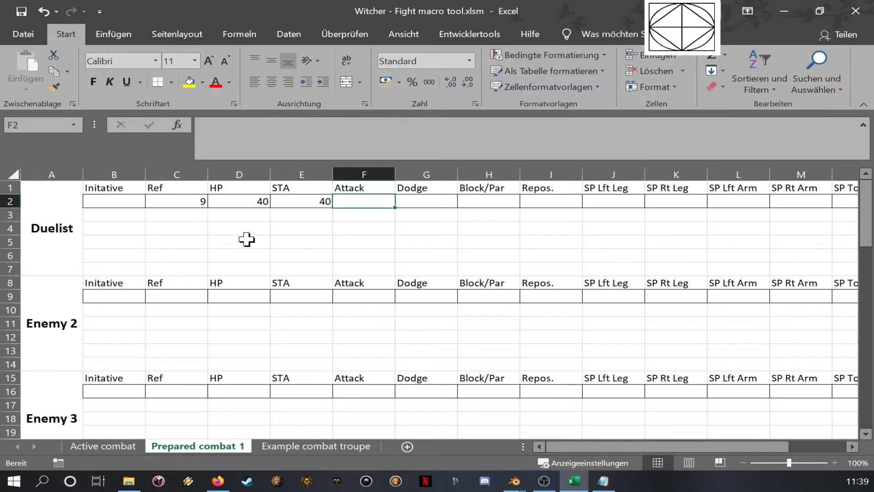
Enter 17 for both the Duelist's Attack and Dodge values in row 2.
text(17)
key(Return)
text(#)
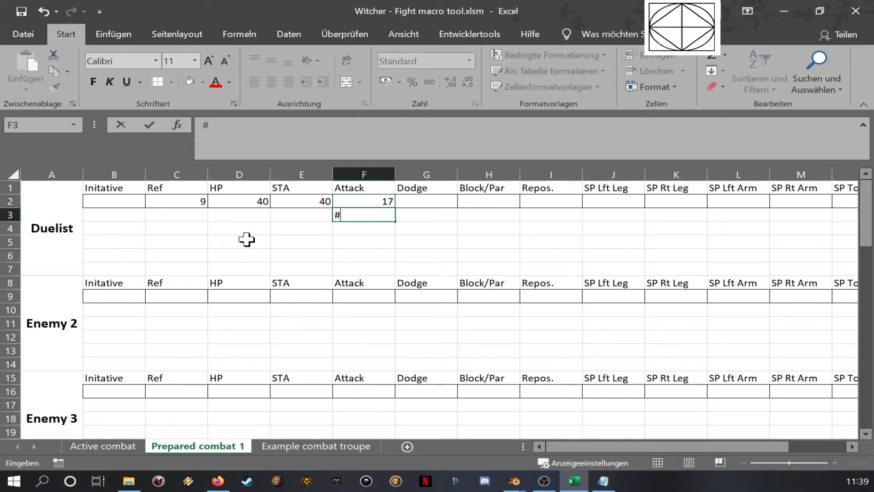
key(Escape)
key(Up)
key(Right)
text(1)
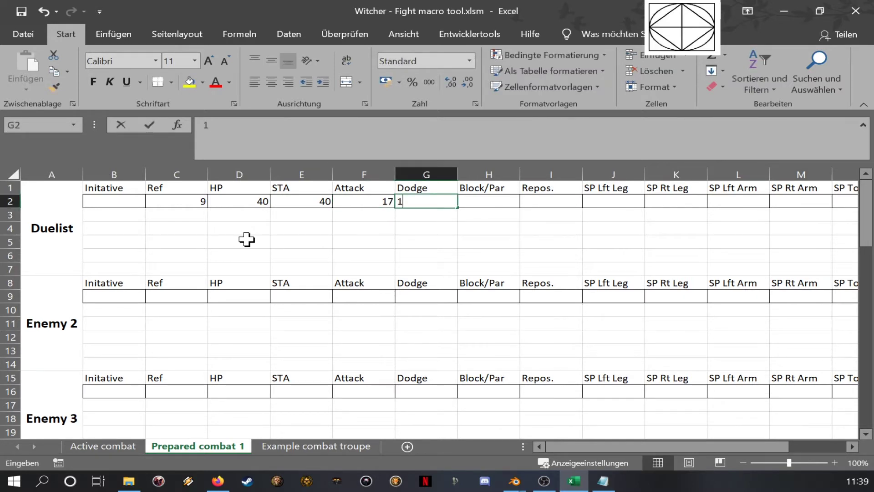
text(7)
Enter 17 for the Duelist's Block/Par and 13 for Repos. in row 2.
key(Right)
text(17)
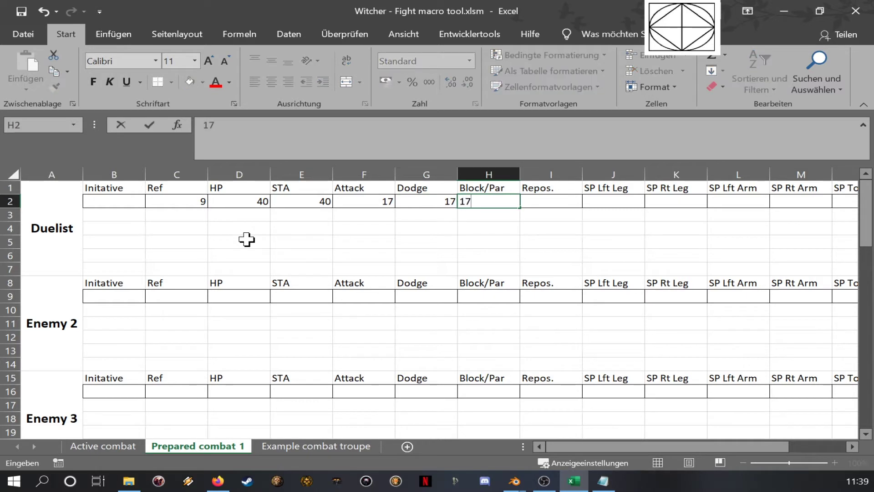
key(Right)
text(1)
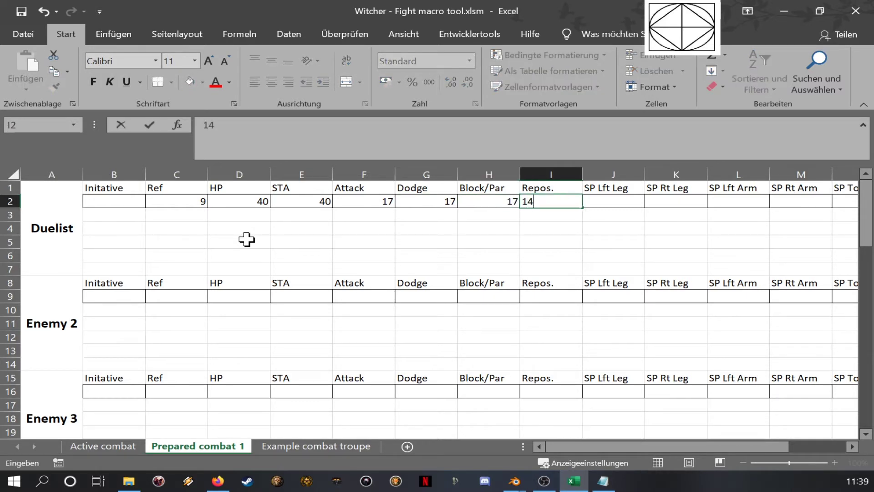
text(42)
key(BackSpace)
key(BackSpace)
text(3)
key(Right)
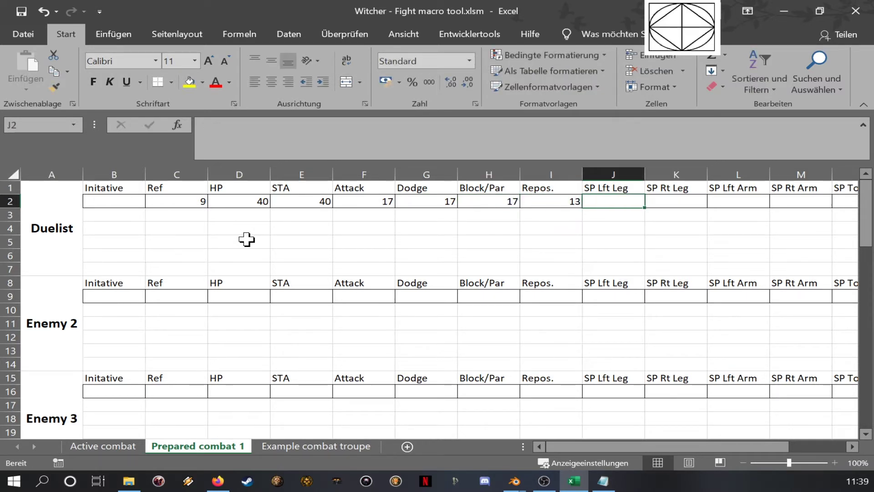
Enter 6 as the Duelist's SP value for the left leg, right leg, left arm and right arm in row 2.
text(6)
key(Right)
text(6)
key(Right)
text(6)
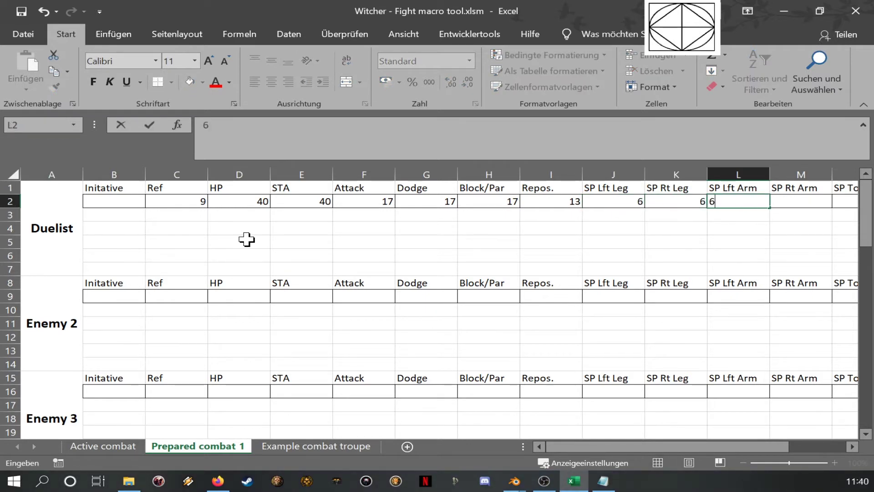
key(Right)
text(6)
Set the Duelist's SP Torso to 8 and SP Head to 0 in row 2.
key(Right)
text(8)
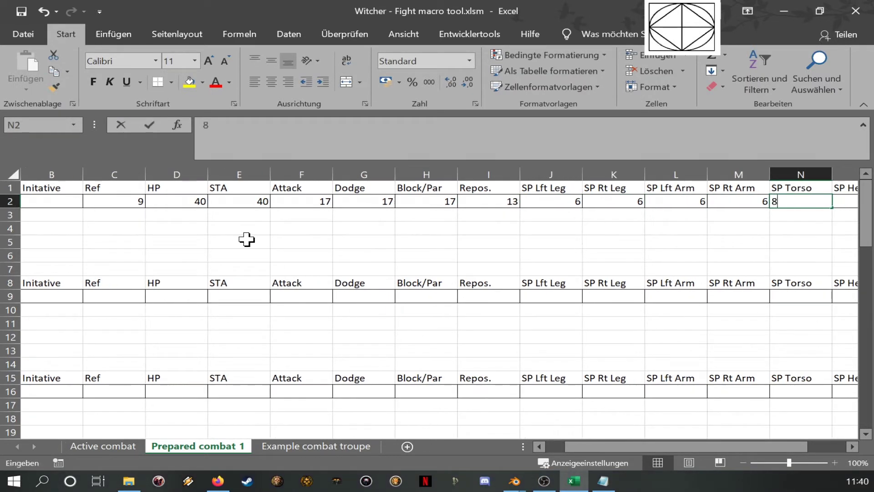
key(Right)
text(0)
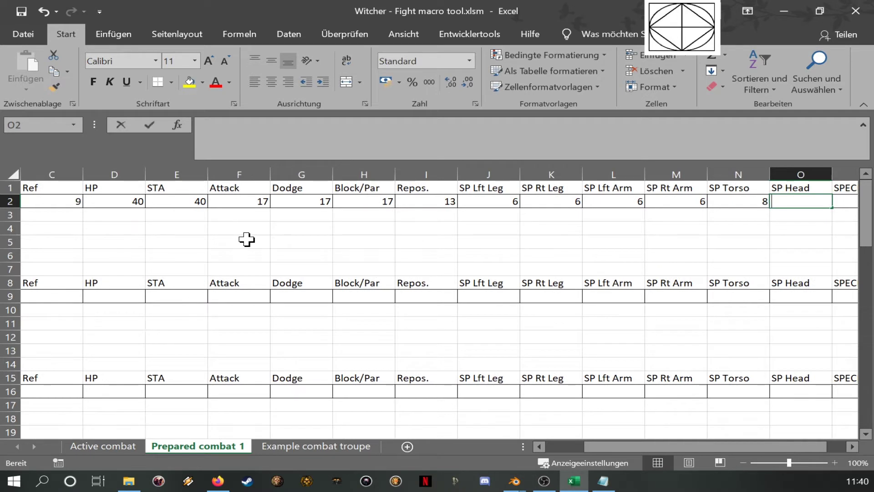
Add the note "Has healer present" to the Duelist's SPECIAL cell P2.
key(Right)
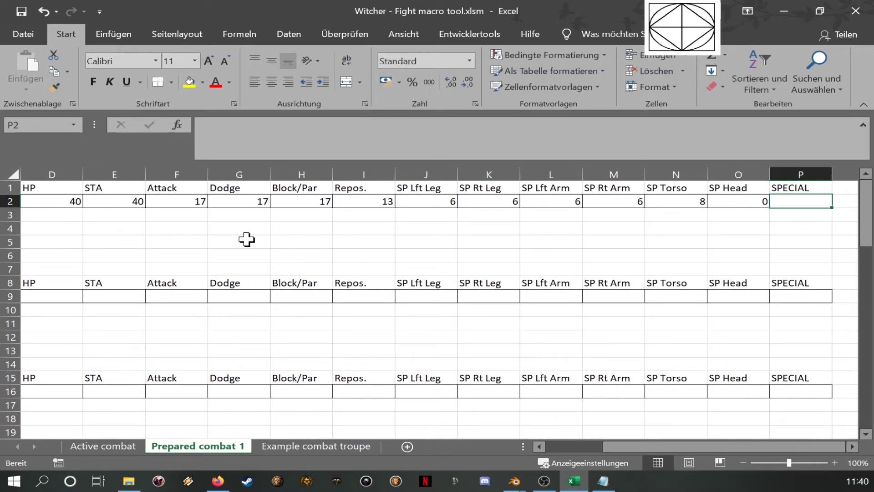
text(H)
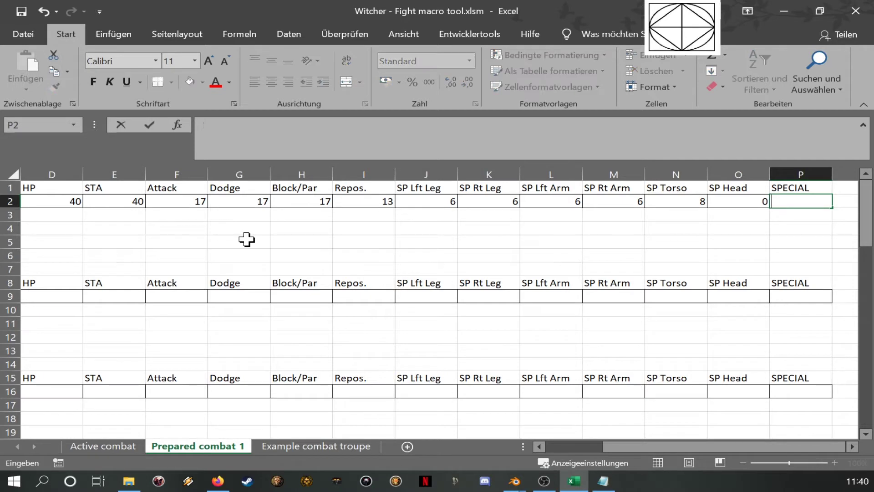
text(Has healer pre)
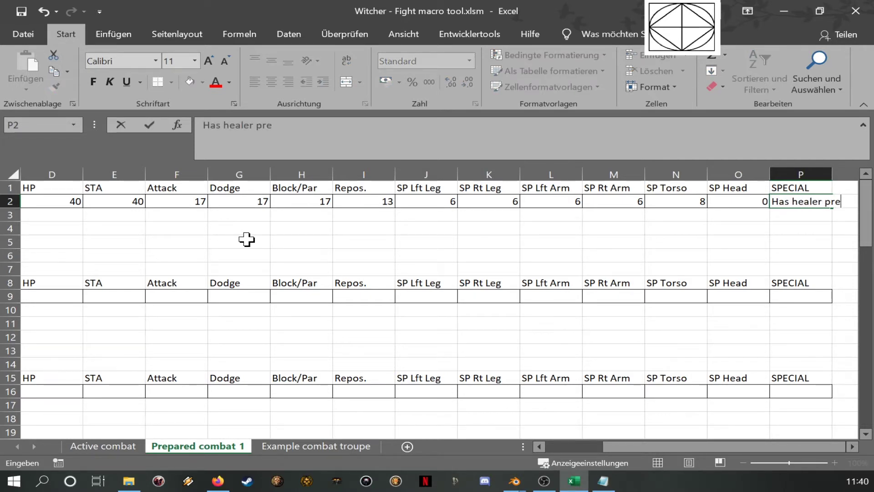
text(sent)
key(Down)
Note "Max: 40" beneath both the Duelist's HP and STA columns, in cells D6 and E6.
key(Down)
key(Left)
key(Left)
key(Left)
key(Left)
key(Left)
key(Left)
key(Left)
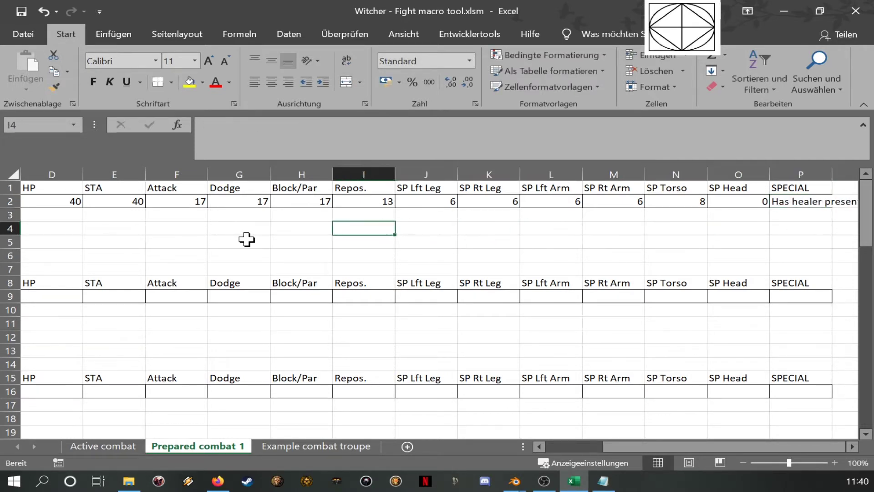
key(Left)
key(Left)
key(Left)
key(Left)
key(Left)
key(Left)
key(Left)
key(Right)
key(Right)
key(Up)
key(Up)
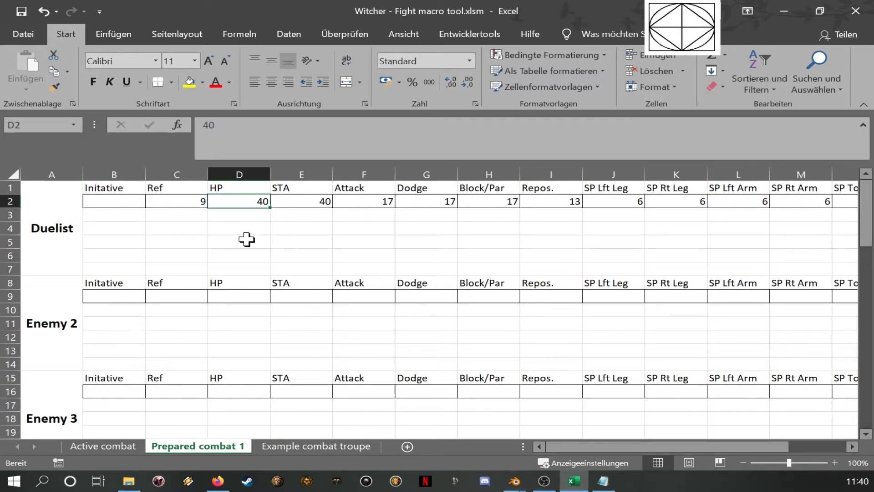
key(Right)
key(Down)
key(Left)
key(Down)
key(Down)
key(Down)
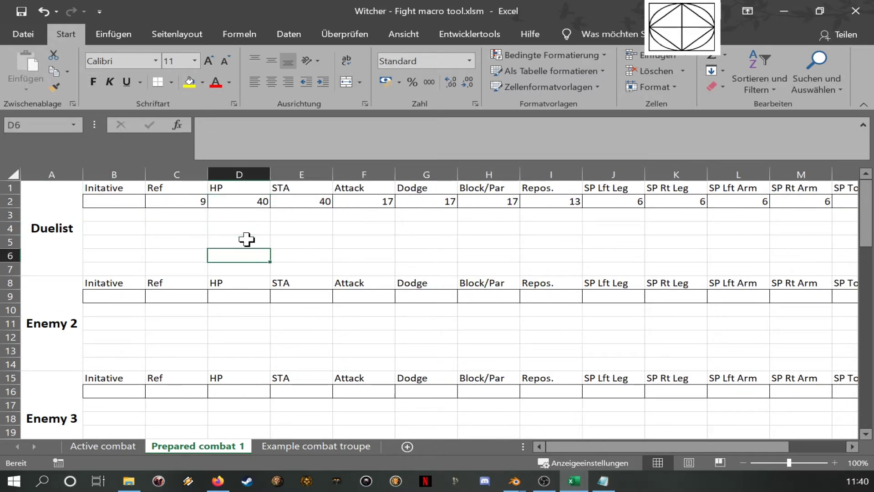
key(Down)
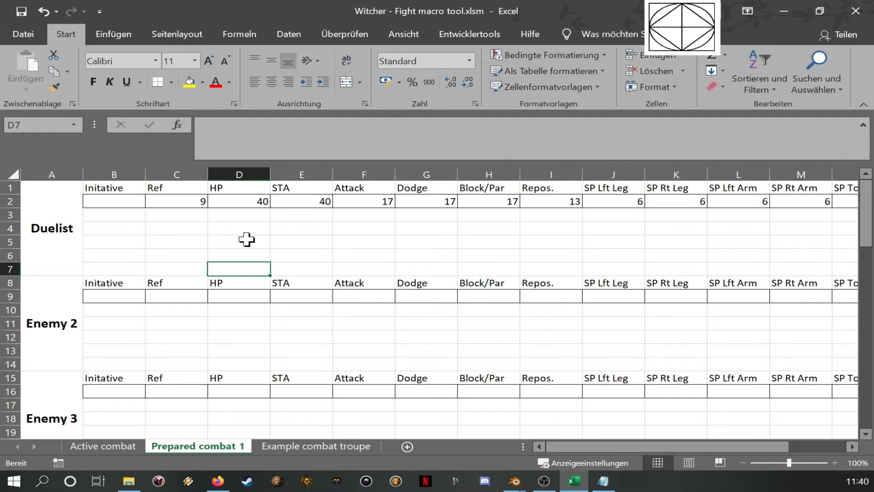
key(Up)
text(Ma)
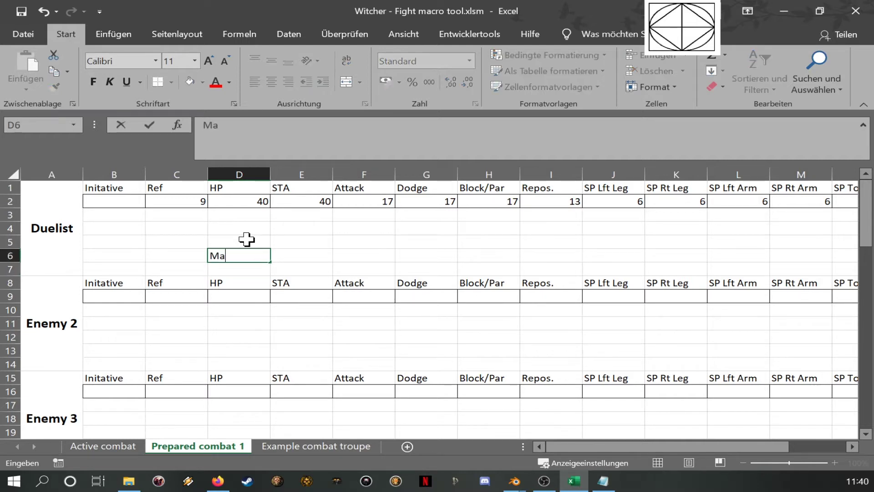
text(x: 40)
key(Tab)
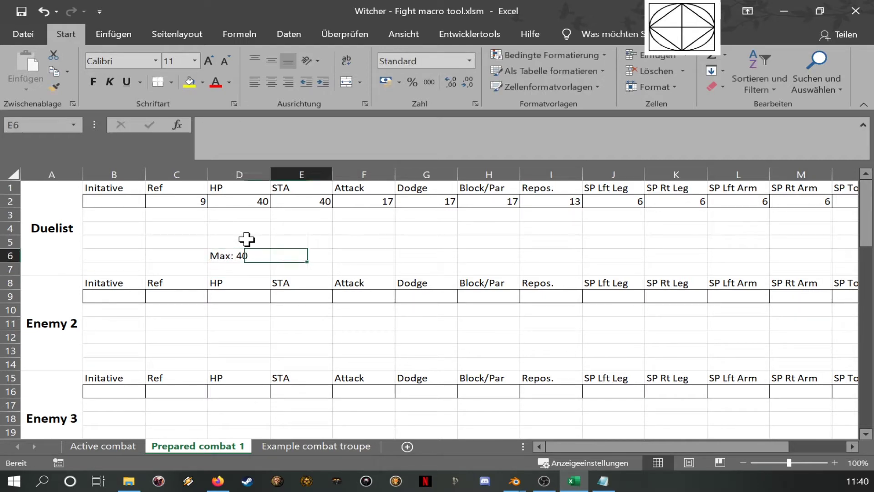
text(Max: 40)
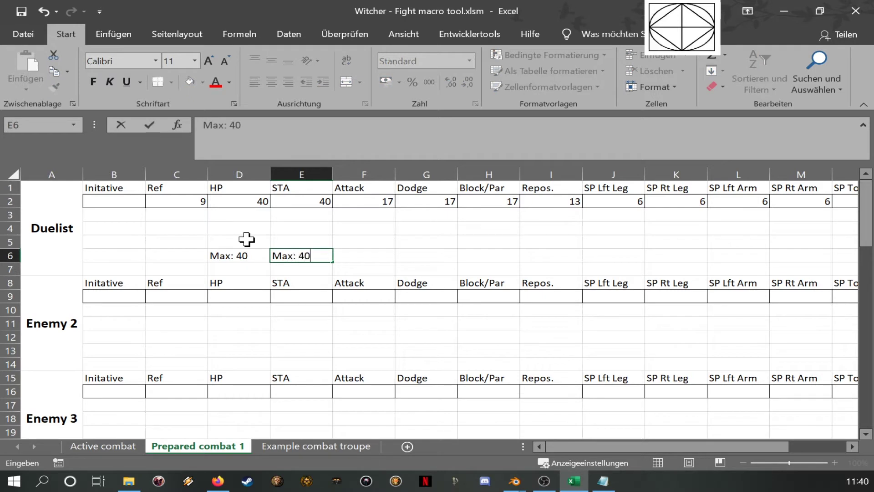
key(Return)
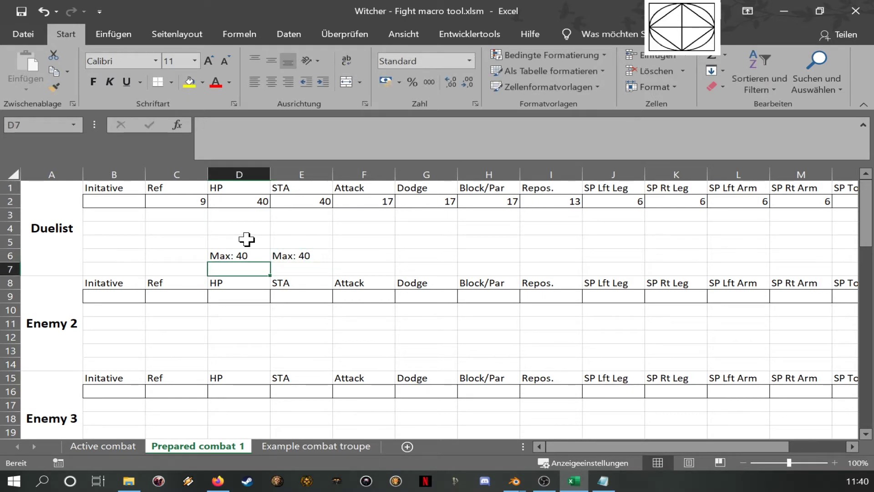
Add "Recovery 8" under the STA maximum in cell E7.
key(Right)
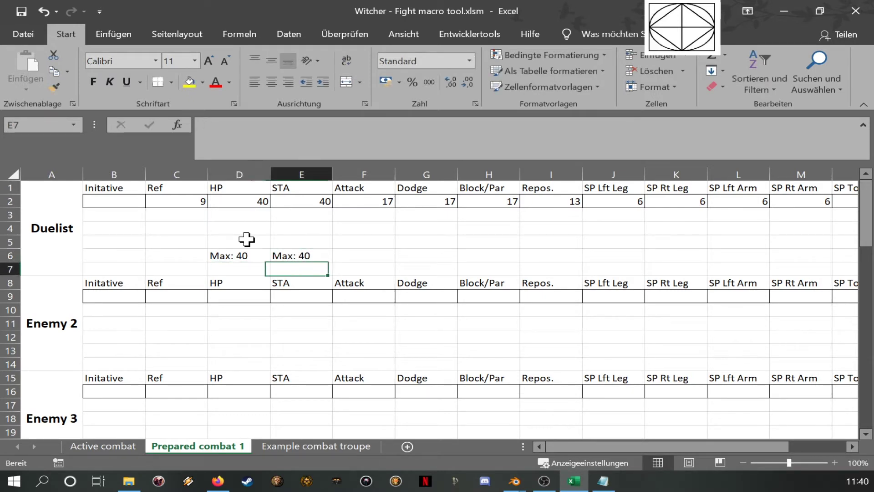
text(Reco)
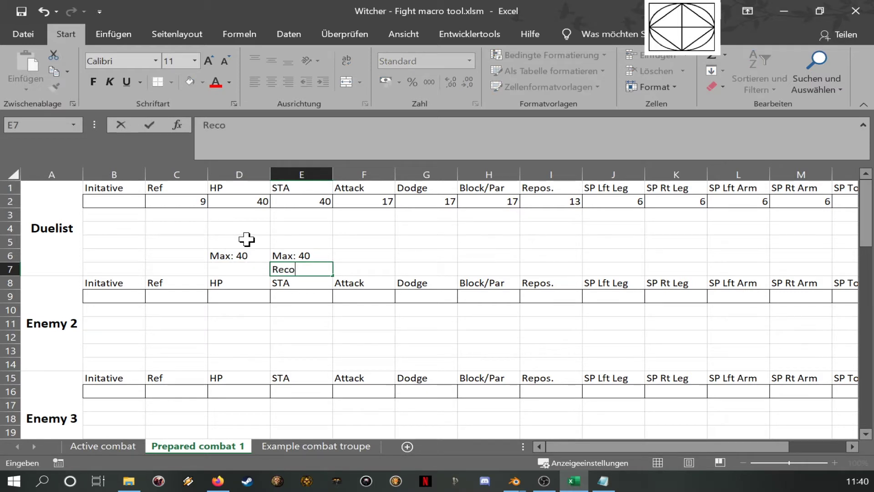
text(very 8)
key(Return)
key(Up)
key(Left)
key(Left)
key(Right)
key(Up)
key(Up)
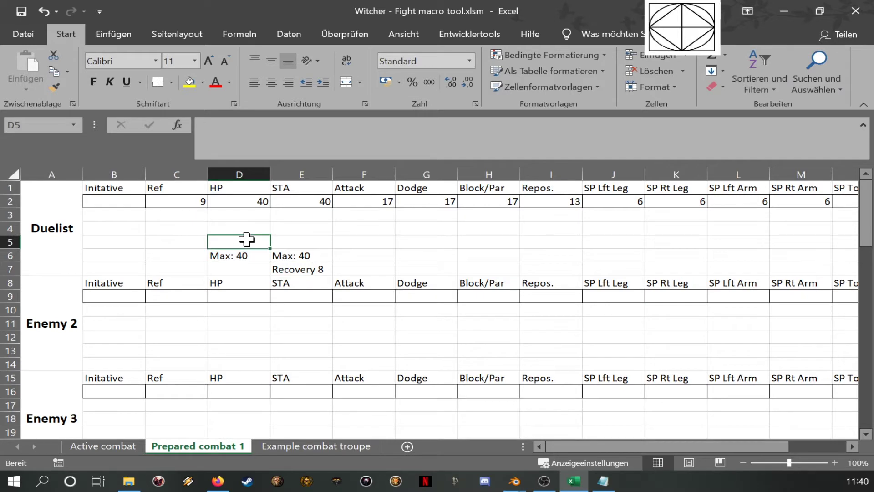
key(Right)
key(Up)
key(Right)
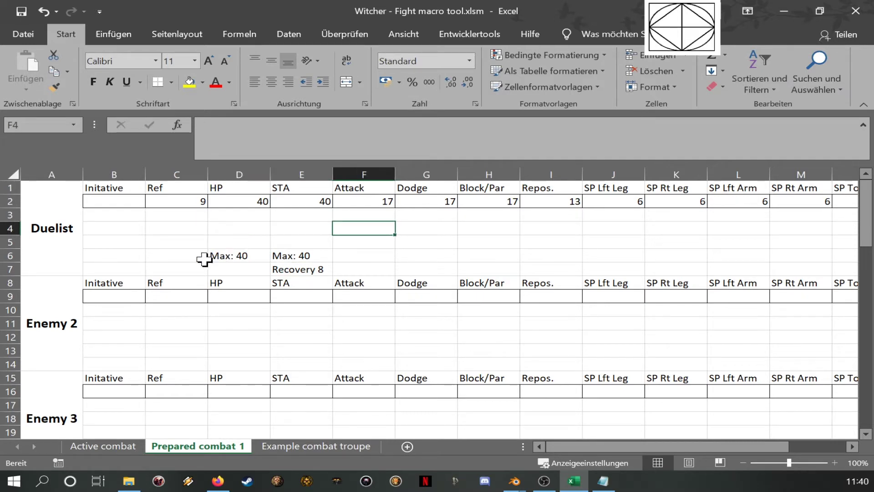
Clear the placeholder enemy names in column A below the Duelist, starting with Enemy 2 in A8.
click(64, 326)
scroll(82, 336, down, 10)
scroll(82, 342, down, 10)
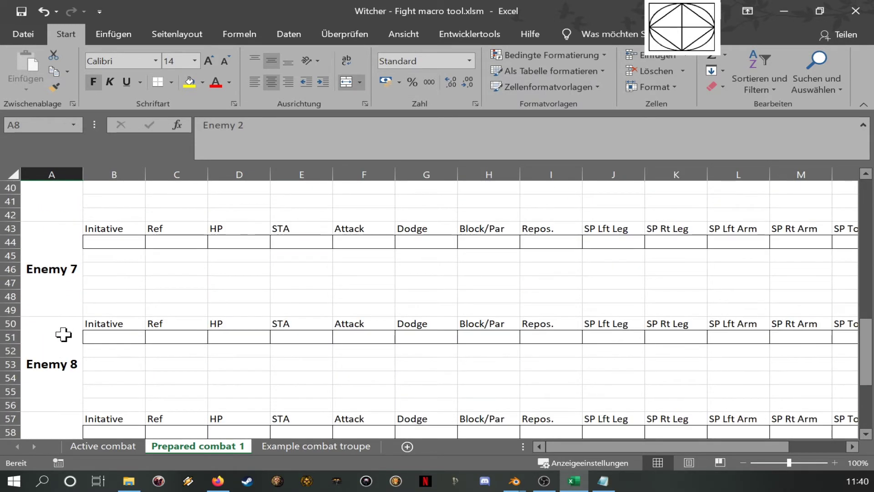
shift+click(67, 282)
key(Delete)
scroll(68, 283, up, 20)
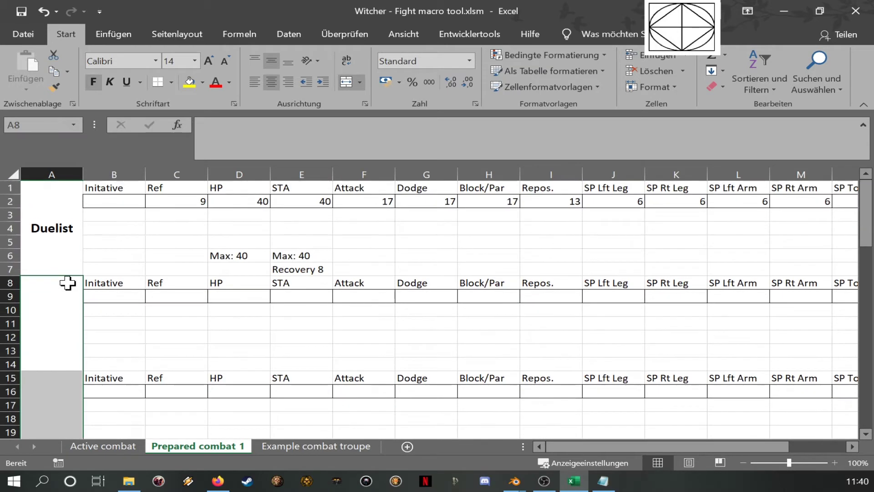
click(361, 218)
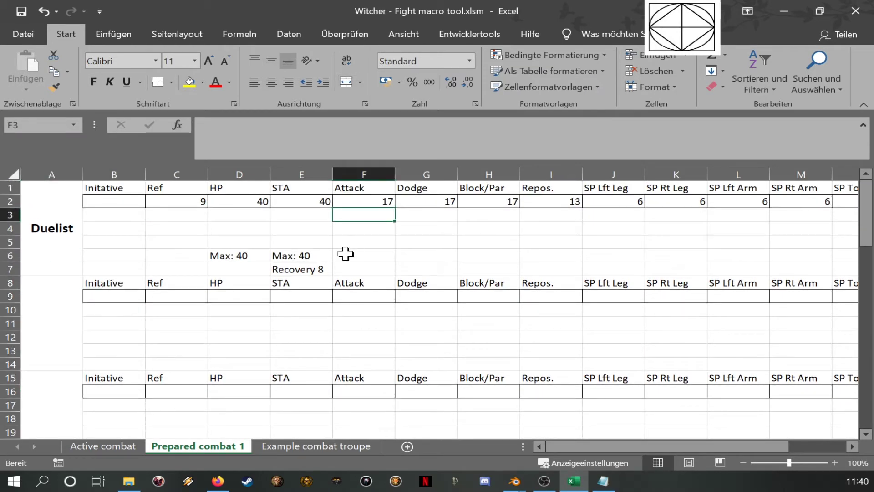
Go through the named enemy blocks on the Example combat troupe sheet, from the first soldier down to the Griffon.
click(333, 446)
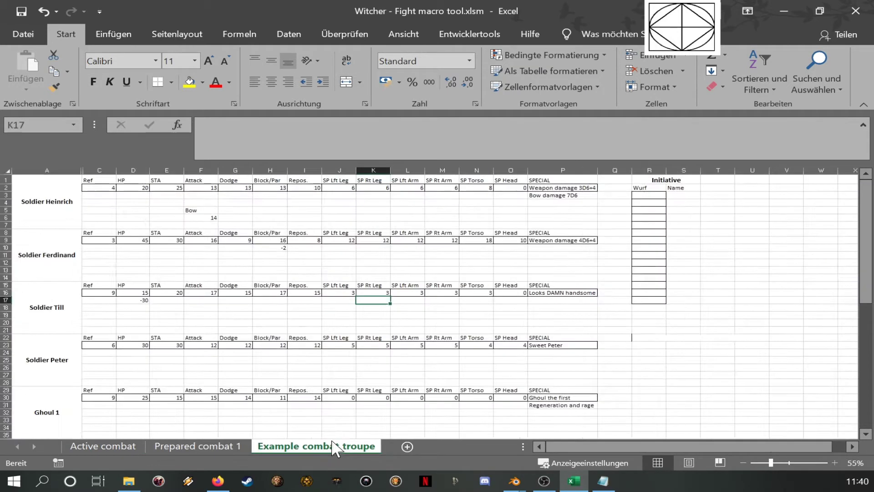
click(53, 205)
click(65, 253)
click(45, 323)
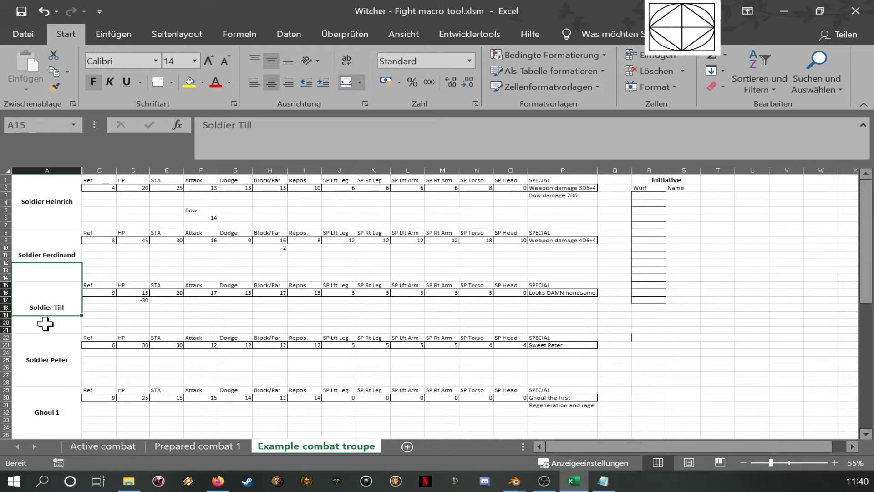
click(47, 351)
scroll(59, 369, down, 2)
click(59, 368)
scroll(64, 400, down, 2)
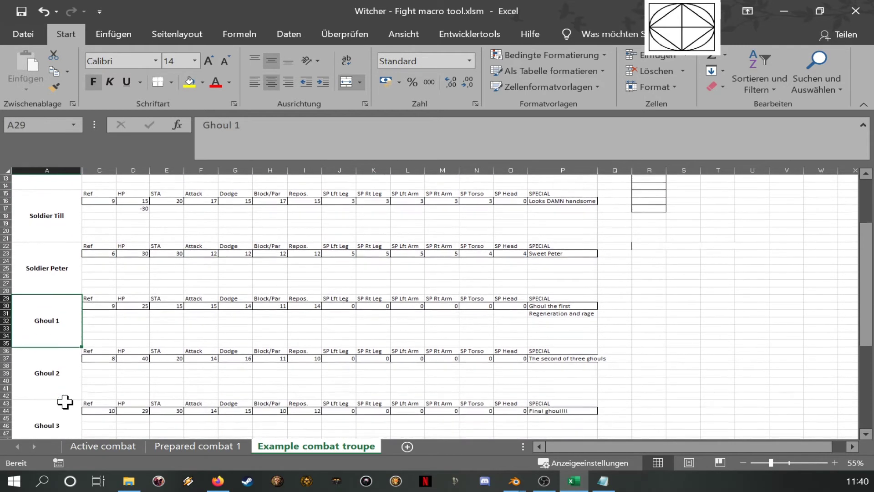
click(64, 402)
scroll(66, 401, down, 3)
scroll(67, 390, down, 2)
click(65, 382)
scroll(63, 378, down, 3)
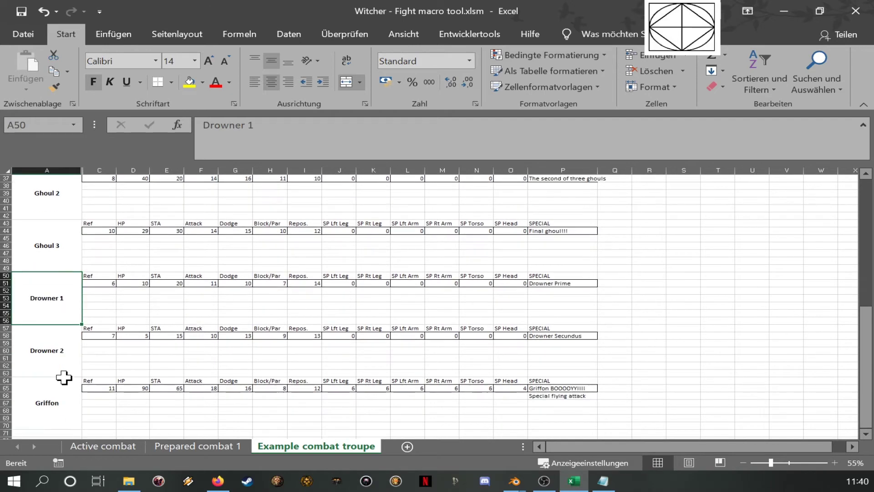
click(63, 377)
scroll(137, 396, up, 12)
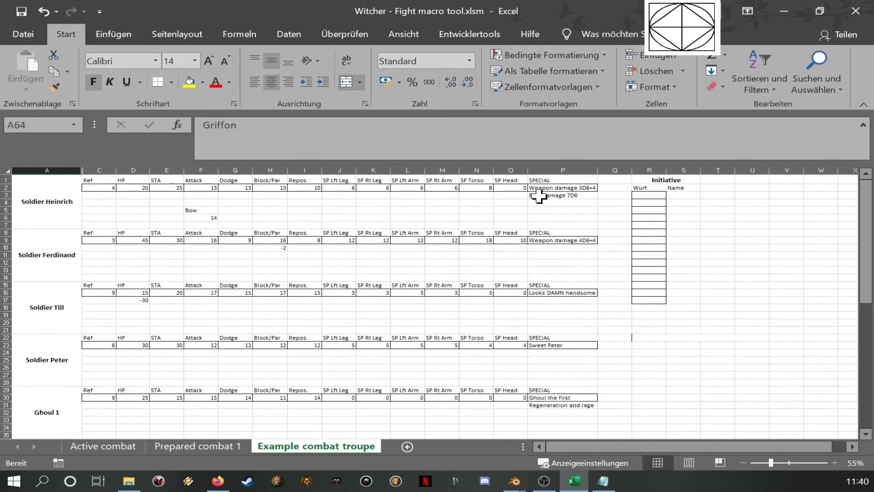
Examine the first soldier's SPECIAL notes and the extra Bow attack entry beneath the Attack column.
drag(539, 196, 545, 254)
click(179, 227)
drag(204, 204, 206, 218)
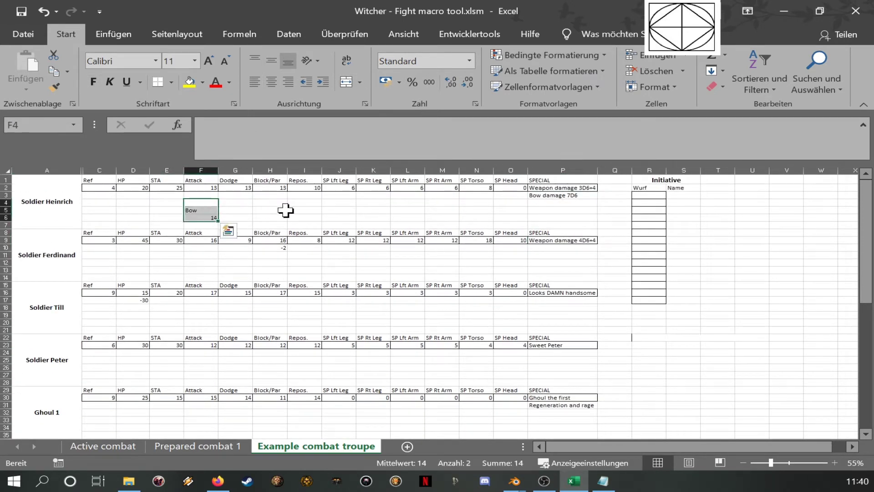
click(286, 210)
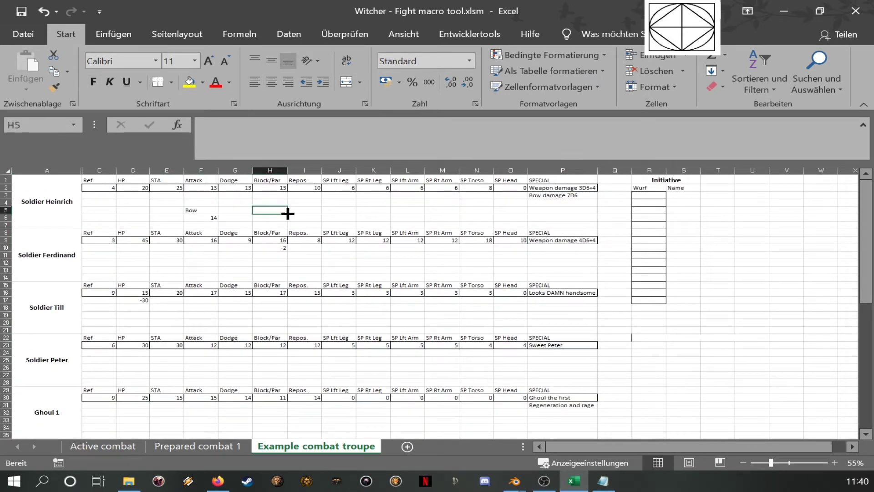
Return to the Prepared combat 1 sheet and review the Duelist's stat row through to the SPECIAL column.
click(166, 444)
click(296, 214)
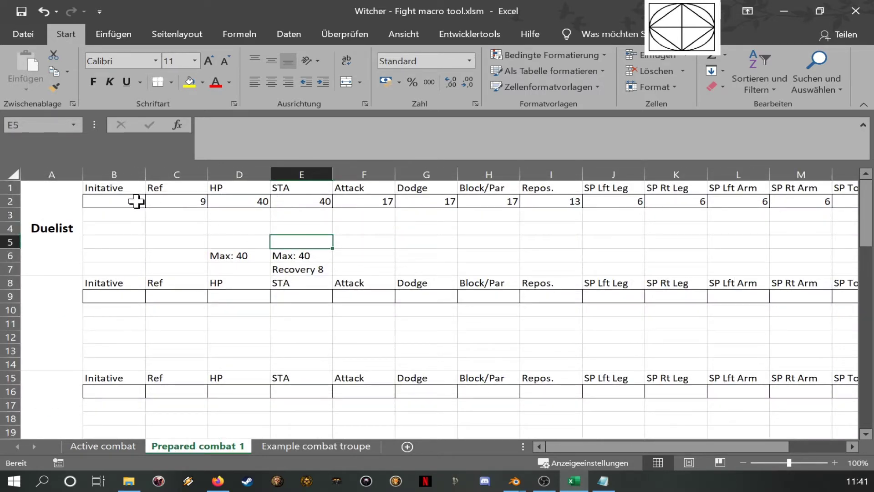
drag(135, 200, 523, 213)
click(408, 244)
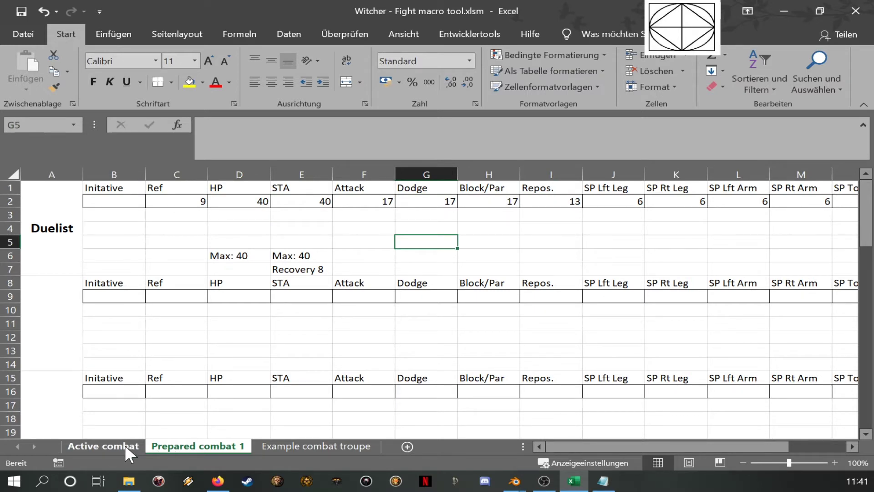
click(504, 201)
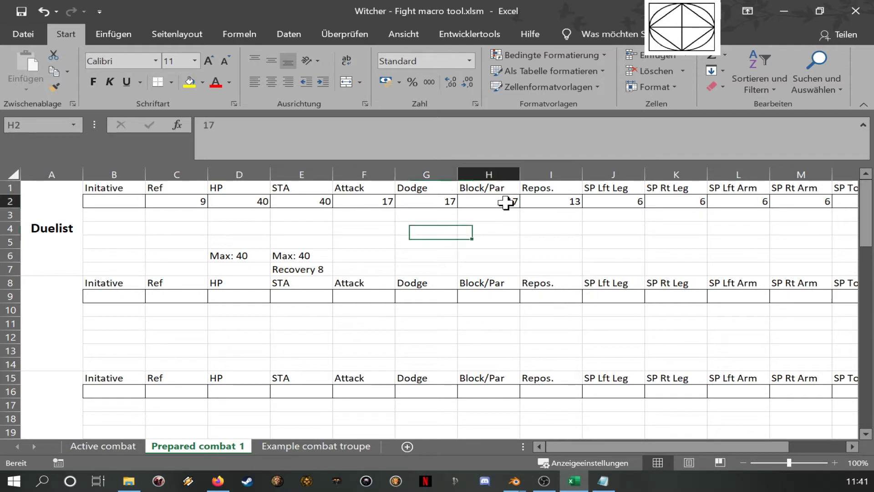
key(Right)
key(Right)
key(Right)
key(Right)
key(Right)
key(Right)
key(Right)
key(Right)
key(Right)
key(Right)
key(Right)
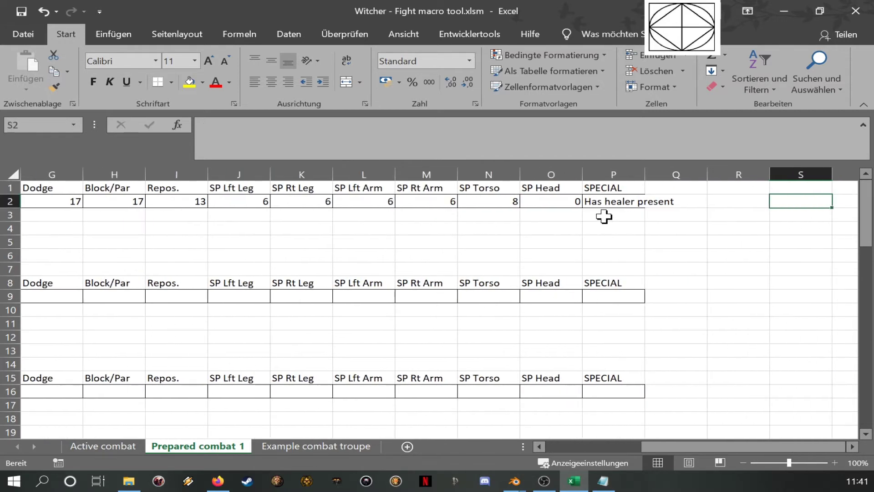
Add the note "Dmg 4D6+4" below the Duelist's SPECIAL entry in P3 and return to the start of the stat block.
click(612, 216)
text(Dmg 4D)
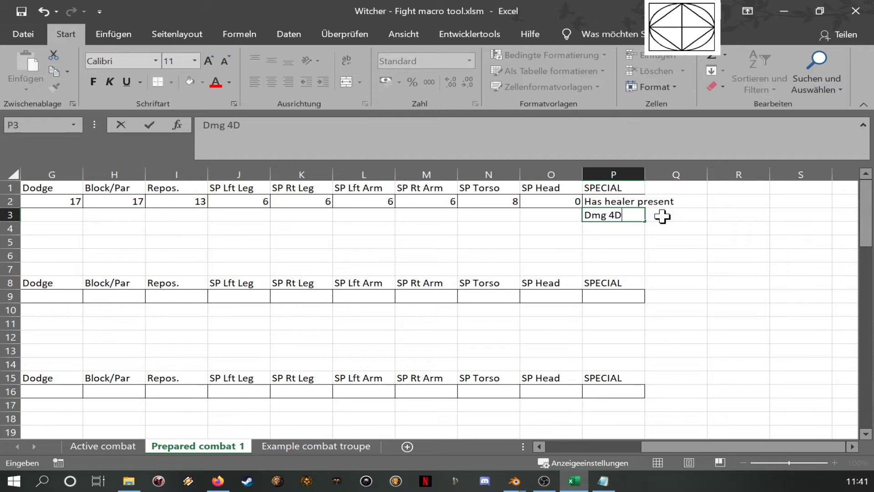
text(6+4)
key(Return)
key(Left)
key(Left)
key(Left)
key(Left)
key(Left)
key(Left)
key(Left)
key(Left)
key(Left)
key(Left)
key(Left)
key(Left)
key(Left)
key(Left)
key(Left)
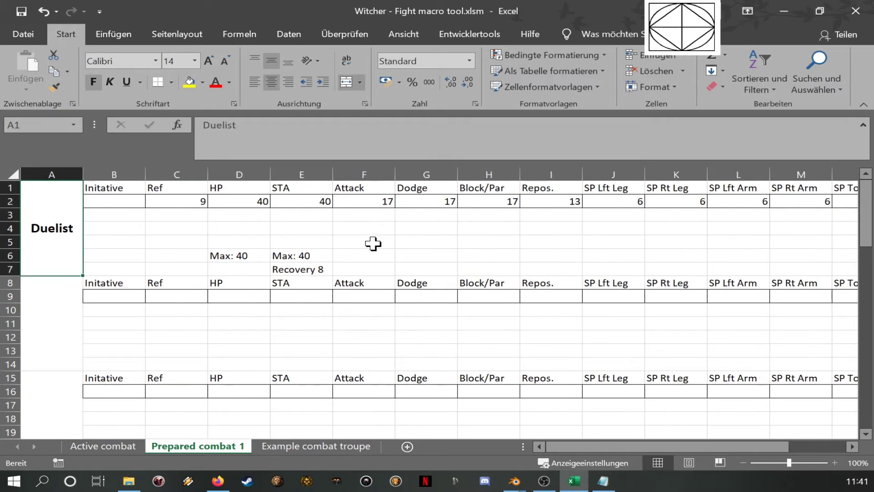
click(289, 239)
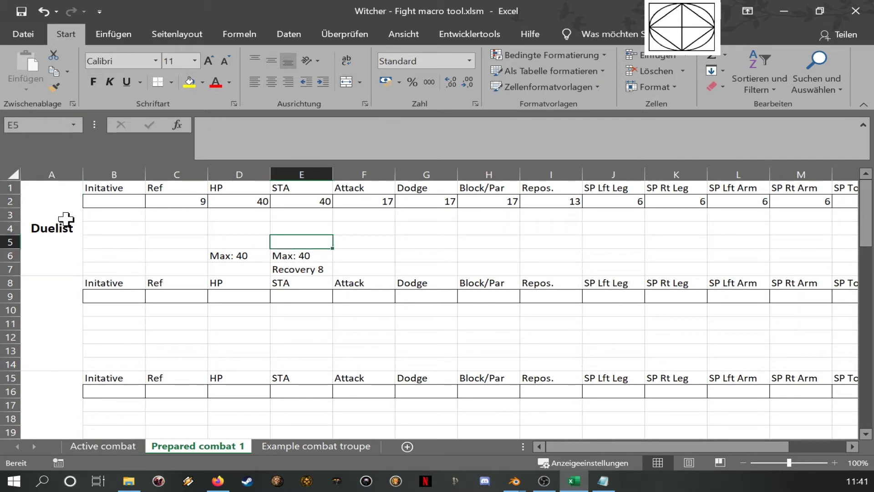
On the Active combat sheet, set the sheet name to Prepared combat 1 and load that combat group.
click(109, 444)
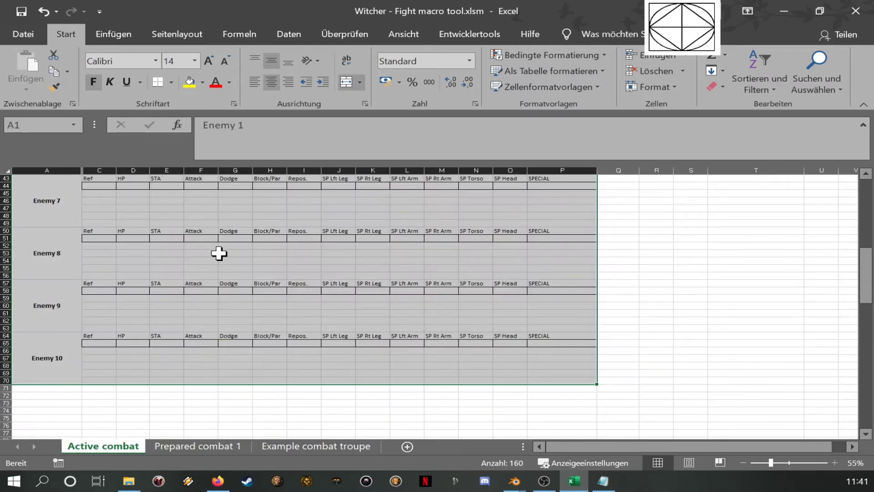
scroll(233, 273, up, 14)
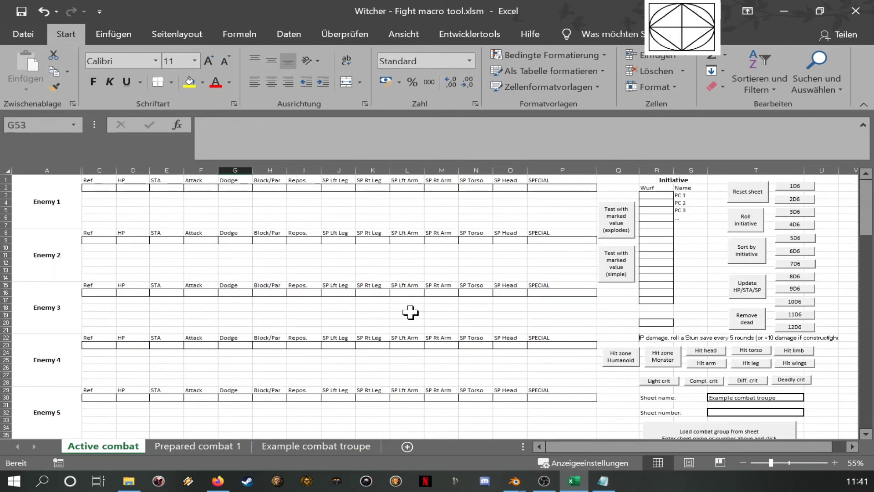
mouse_move(553, 444)
mouse_down()
mouse_move(562, 441)
mouse_move(537, 445)
mouse_up()
click(734, 390)
click(751, 398)
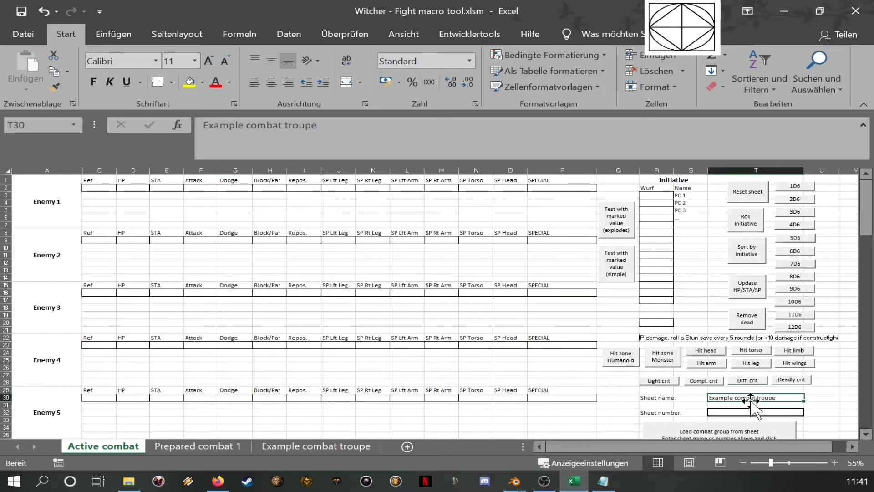
text(Prepared combat 1)
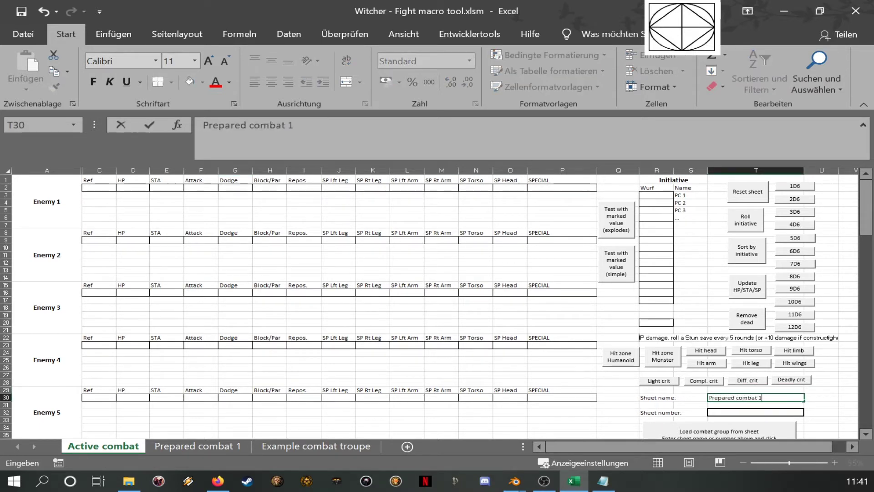
key(Return)
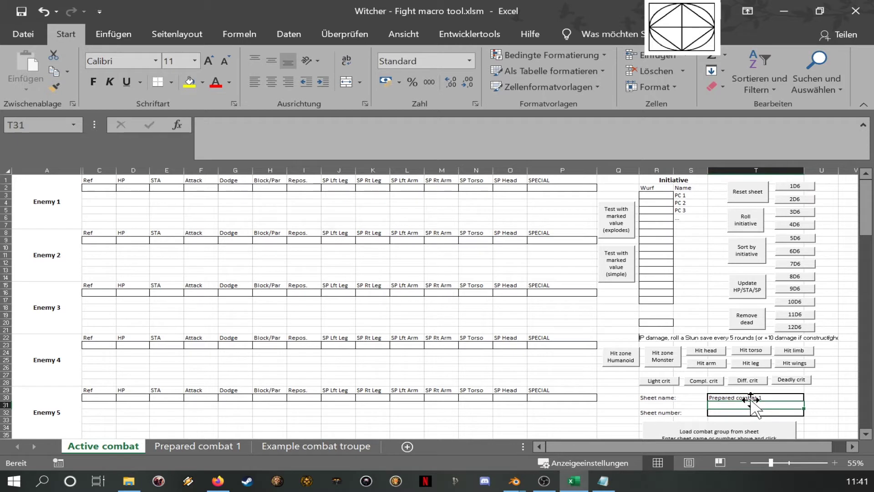
click(720, 436)
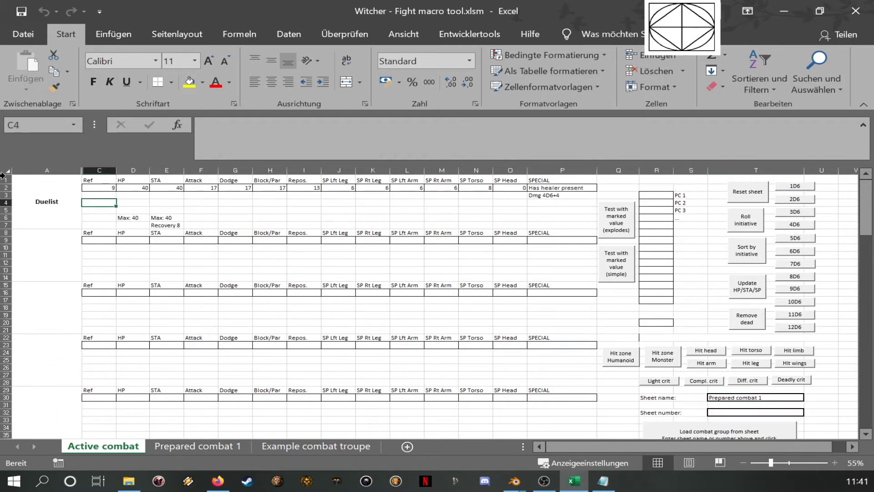
Check the loaded Duelist block and the placeholder PC names in the initiative list.
drag(97, 195, 552, 194)
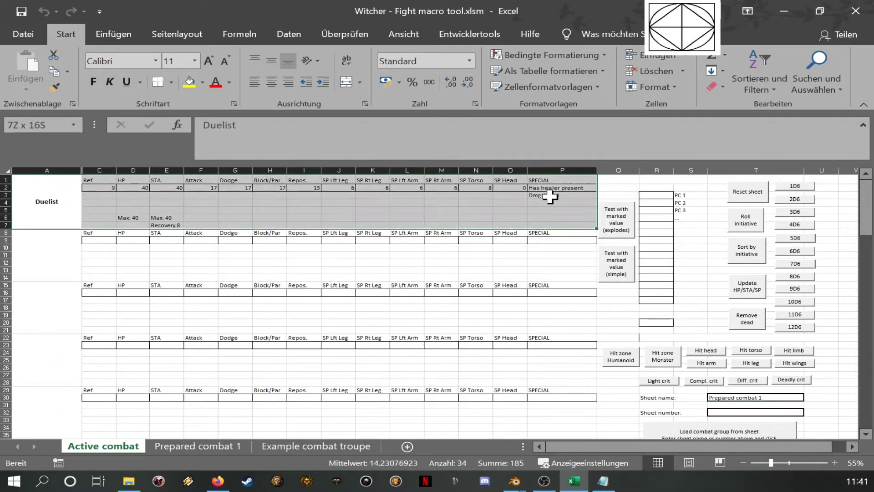
click(452, 257)
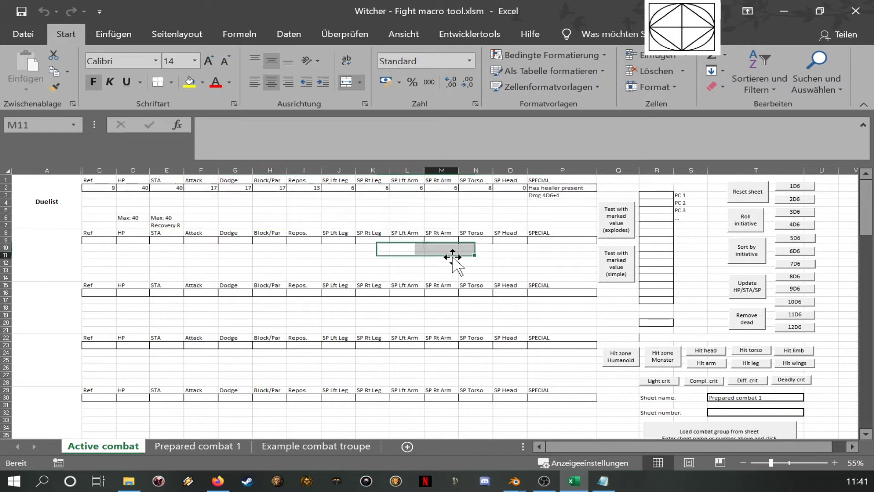
click(686, 195)
shift+click(691, 219)
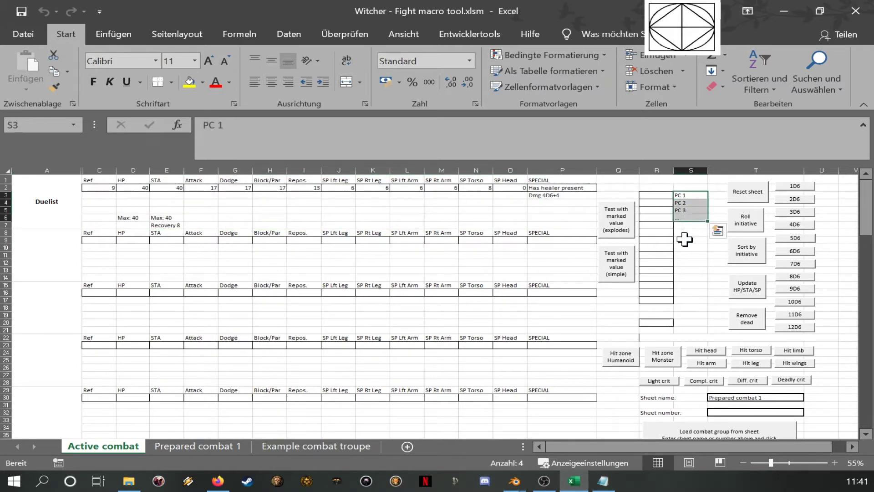
click(689, 241)
Replace PC 1 and PC 2 in the PC names list in column W with Geralt and Yennefer.
drag(677, 446, 758, 445)
click(813, 202)
click(815, 194)
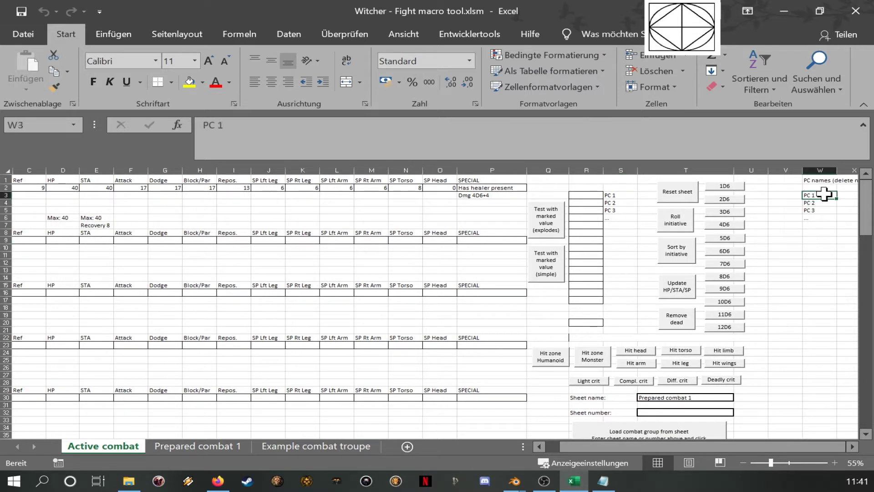
text(Geralt)
key(Return)
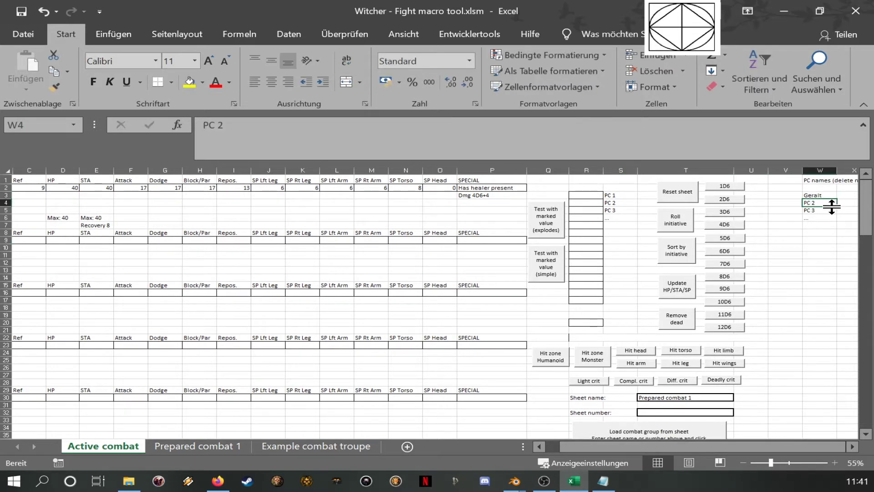
text(Yennefer)
key(Return)
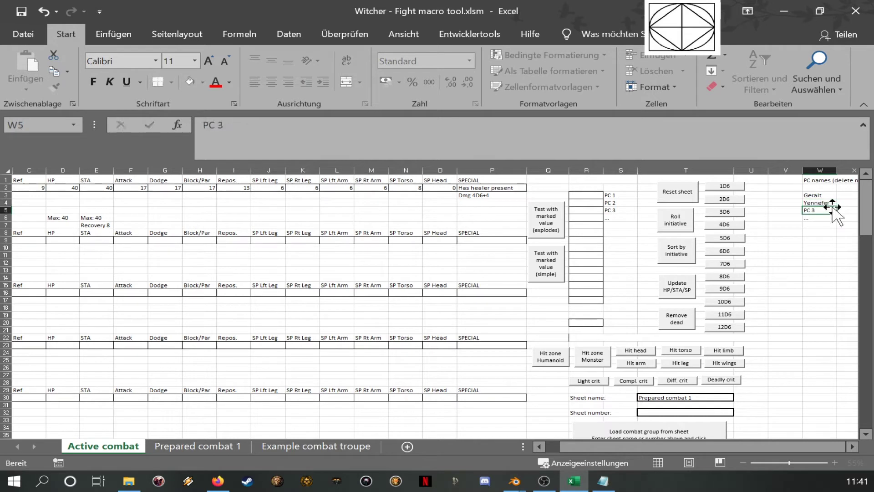
Replace PC 3 in the PC names list with Dandelion and clear the "..." placeholder in W6.
text(Dandeli)
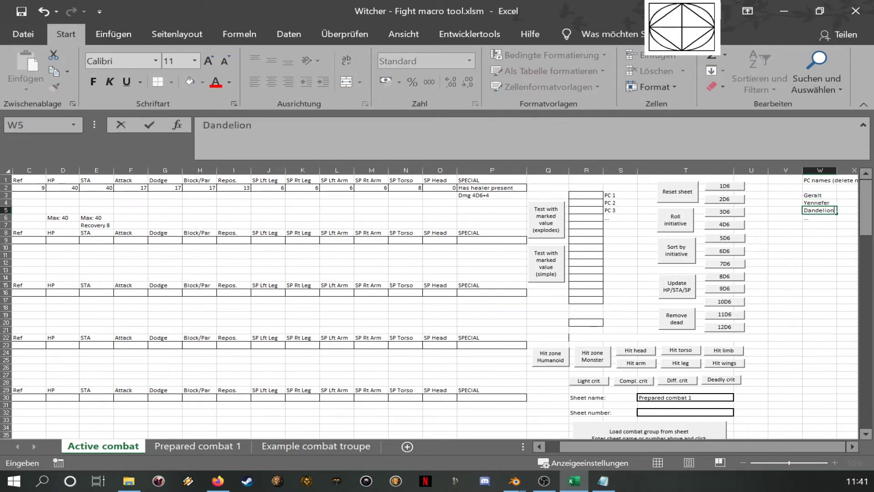
text(on)
key(Return)
key(Delete)
key(Left)
key(Left)
key(Left)
key(Left)
key(Left)
key(Right)
key(Up)
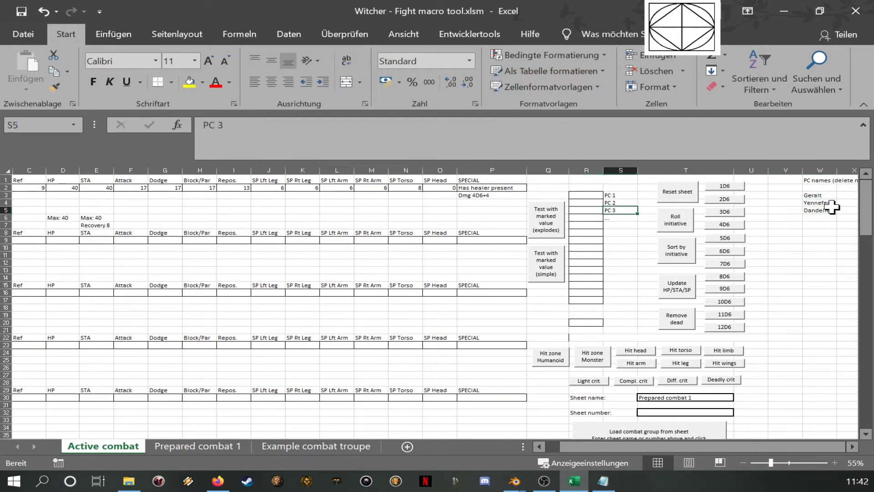
Change the third name in the PC names list to Jaskier and return to the Duelist block.
click(832, 207)
text(Jaski)
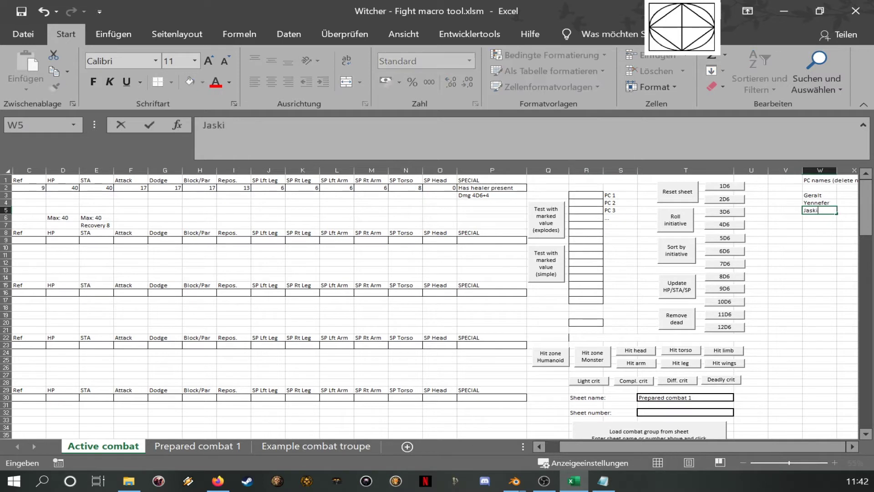
text(er)
key(Return)
key(Left)
key(Left)
key(Left)
key(Left)
key(Left)
key(Left)
key(Left)
key(Left)
key(Left)
key(Left)
key(Left)
key(Left)
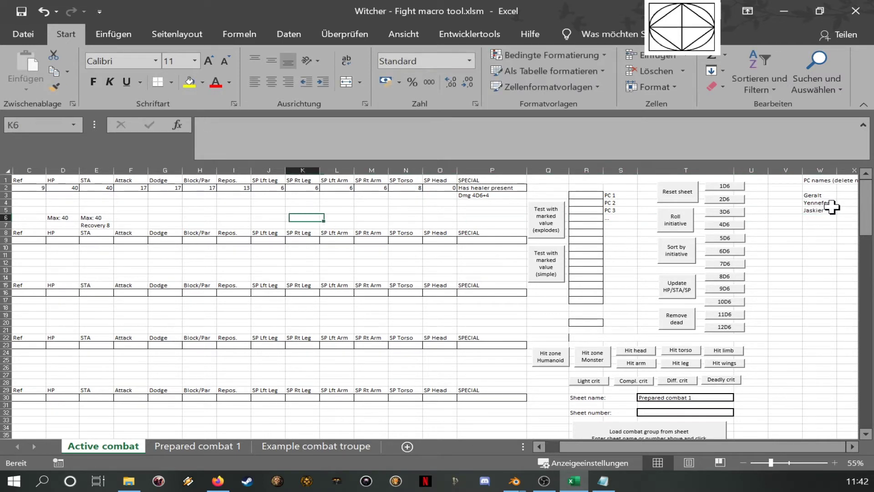
key(Left)
key(Left)
key(Left)
key(Left)
key(Left)
key(Left)
key(Left)
key(Left)
key(Left)
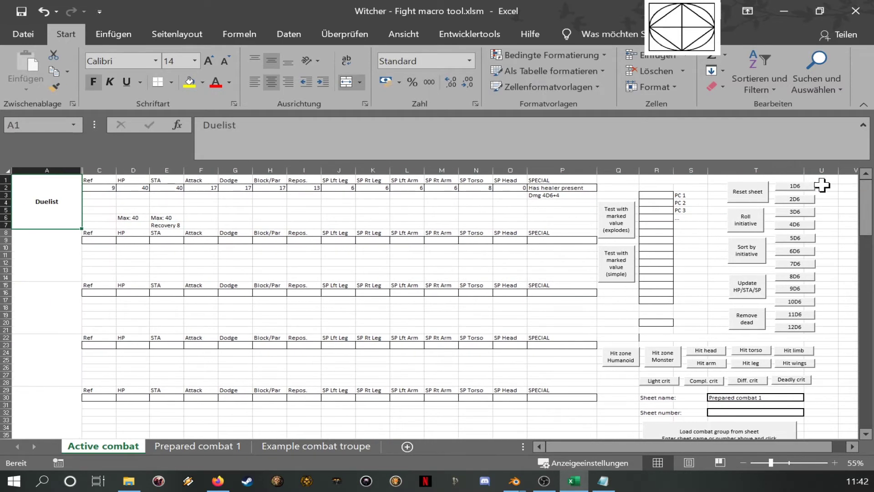
Reset the Active combat sheet and check the PC names in the initiative list.
click(759, 196)
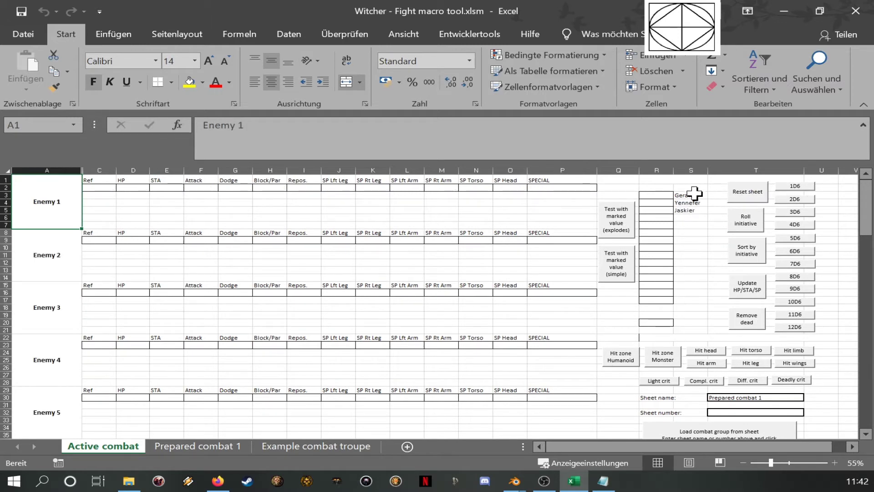
drag(694, 194, 692, 210)
click(691, 270)
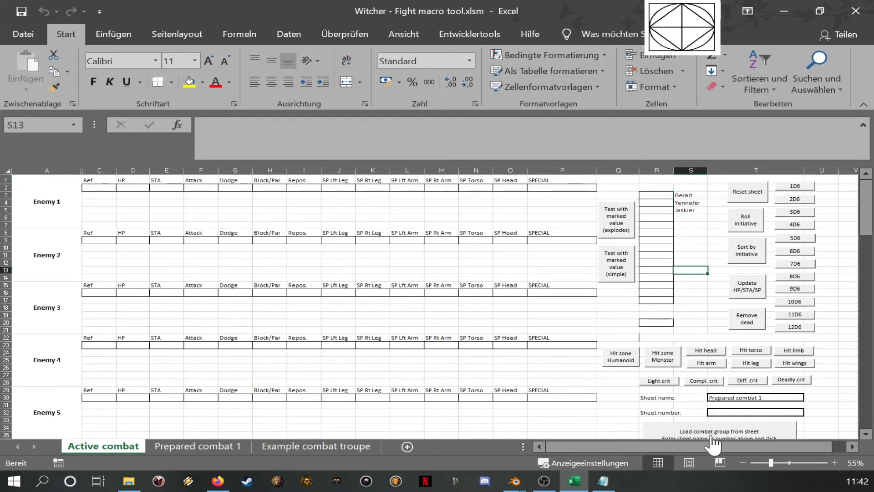
Load the Prepared combat 1 group again and check the Duelist block and the initiative names.
click(712, 442)
drag(47, 202, 558, 206)
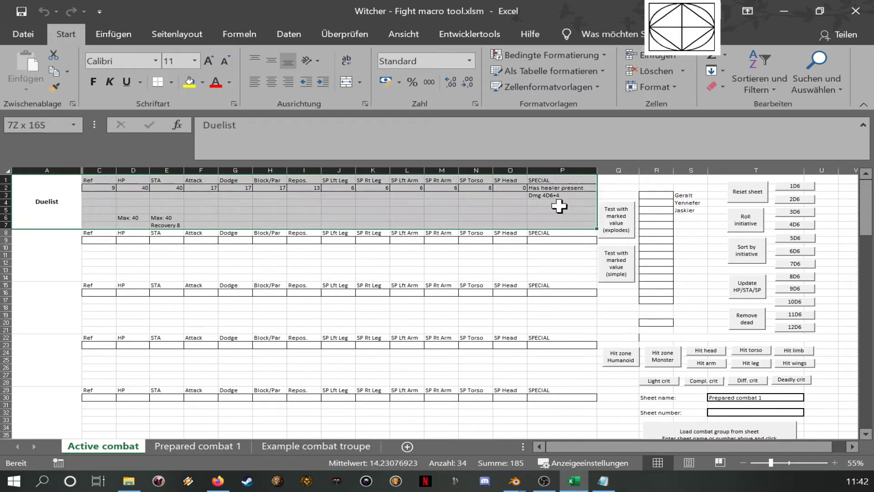
click(581, 234)
drag(690, 195, 690, 210)
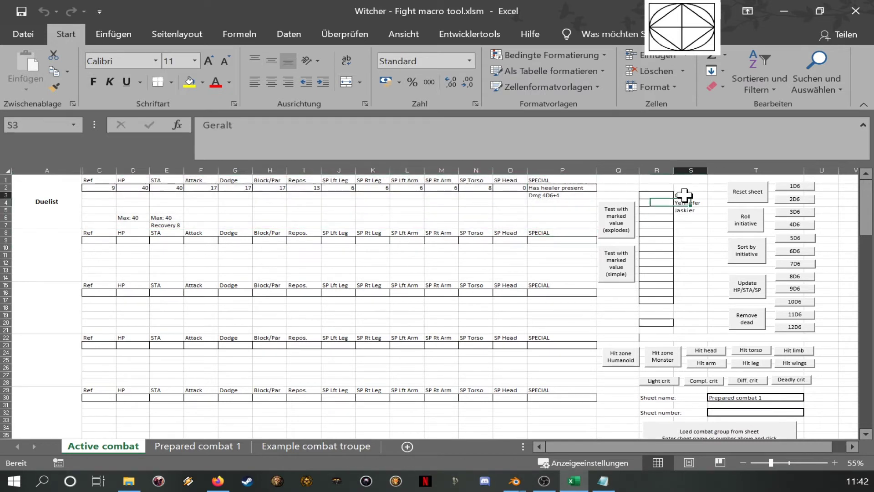
click(689, 238)
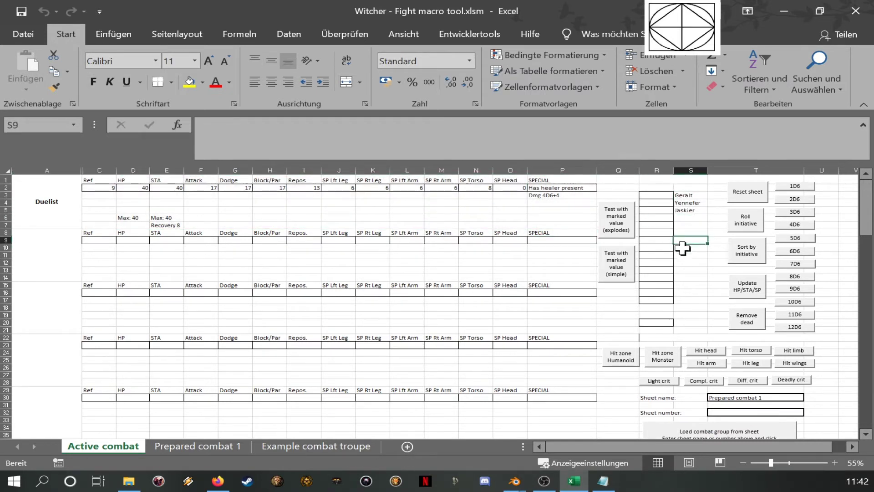
Roll initiative for the enemies and compare the Duelist's initiative entry with its Ref value.
click(743, 227)
drag(688, 220, 665, 221)
click(686, 257)
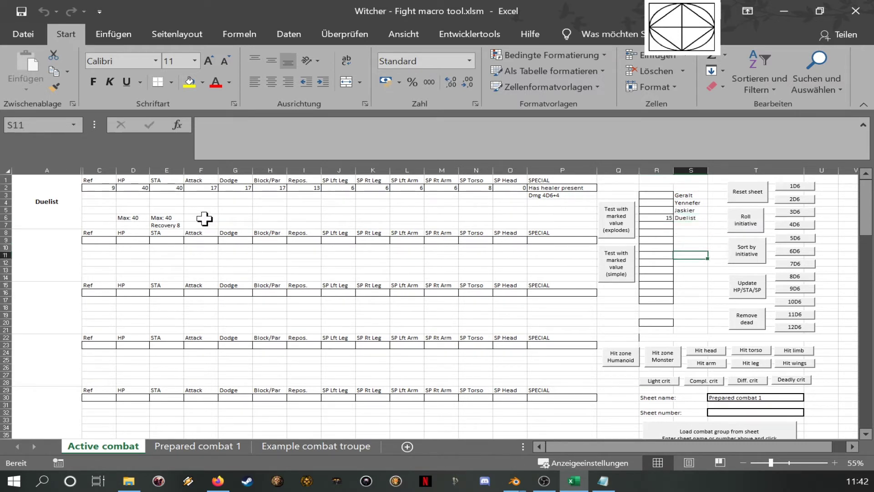
click(95, 188)
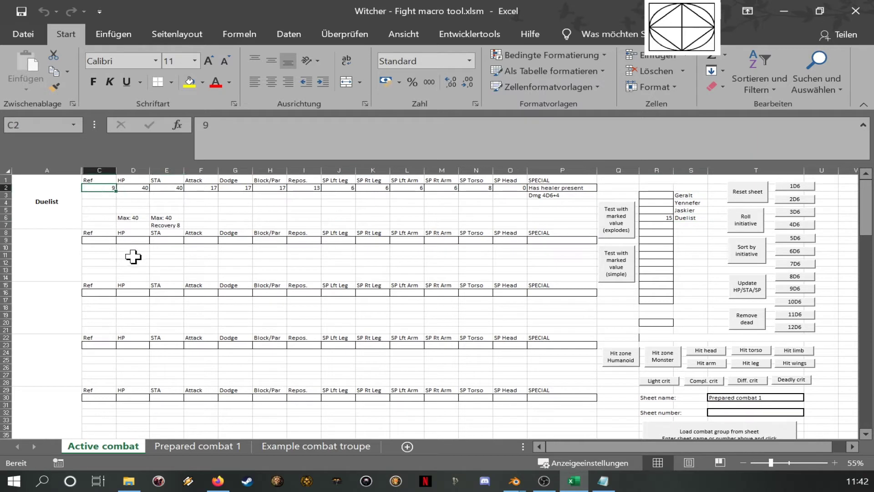
Enter the player characters' initiative rolls: 24 for Geralt, 19 for Yennefer and 10 for Jaskier.
click(655, 194)
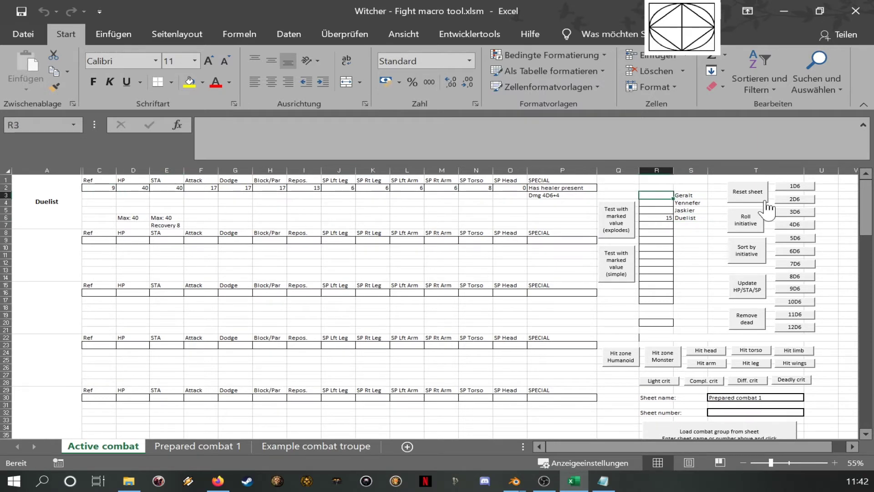
text(24)
key(Return)
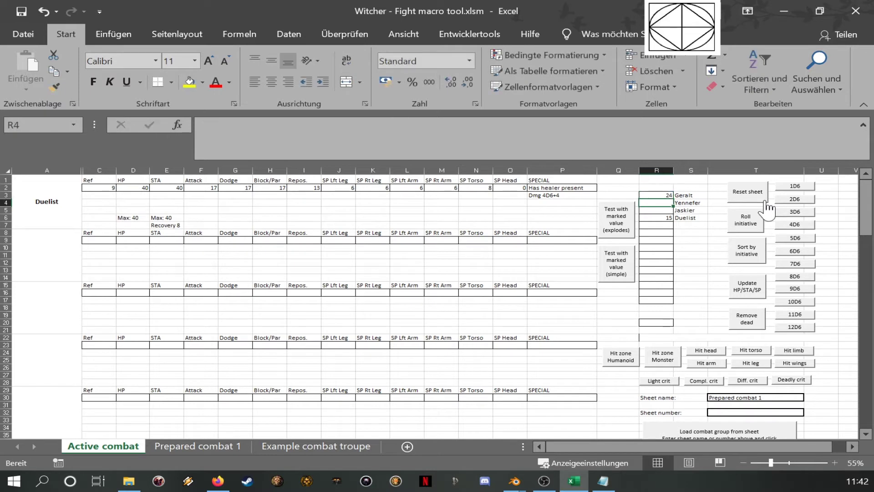
text(19)
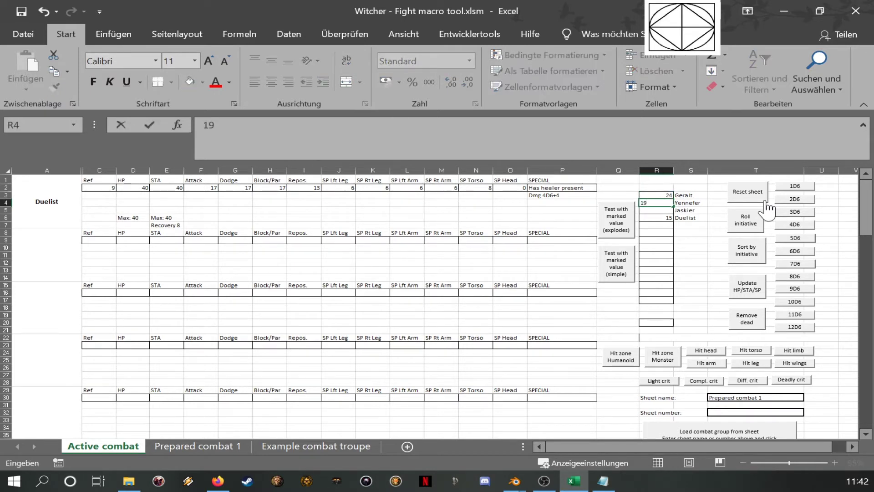
key(Return)
text(10)
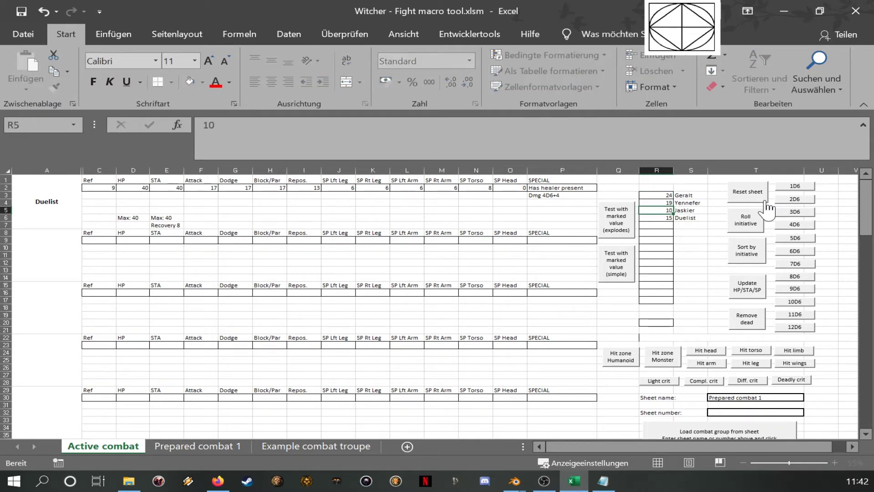
key(Return)
key(Left)
click(723, 277)
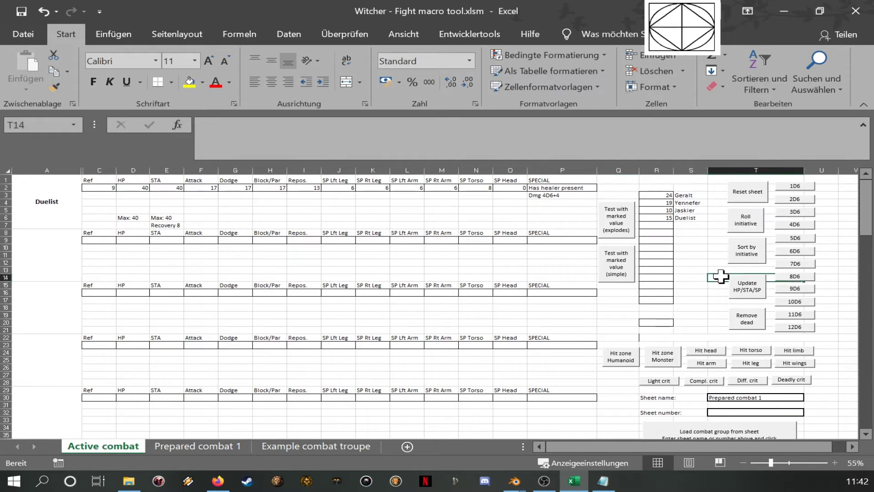
Sort the combatants by initiative and review the order of the initiative list.
drag(665, 196, 677, 226)
click(682, 293)
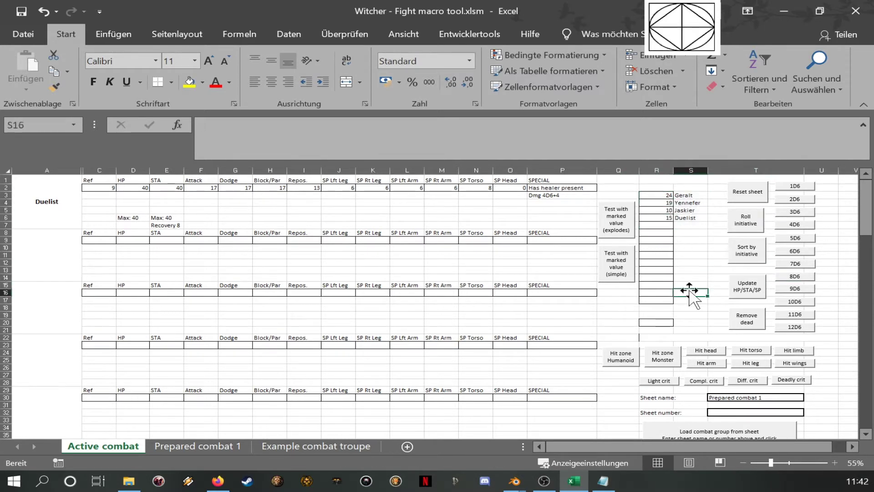
click(747, 254)
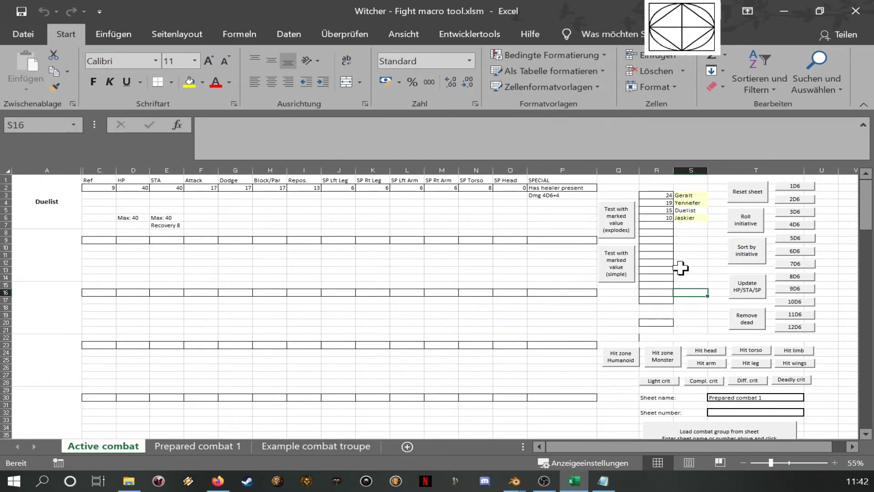
drag(666, 200, 683, 226)
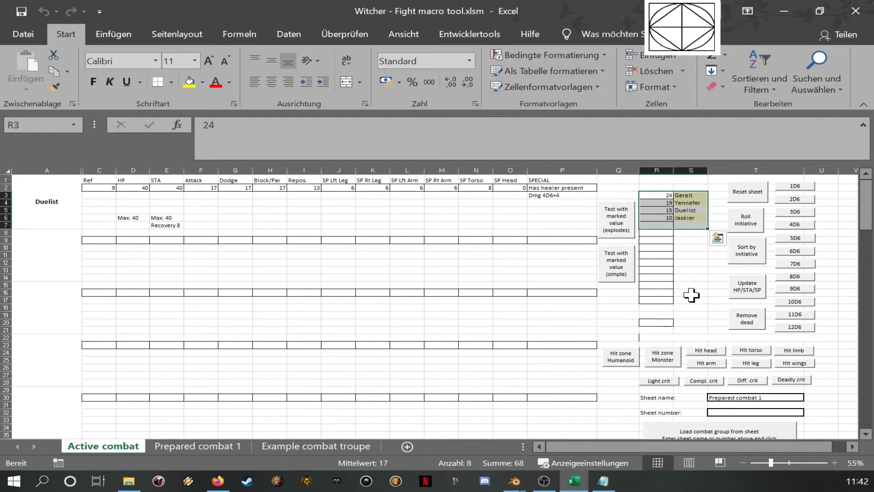
Check Geralt and Yennefer in the initiative list and reset the Active combat sheet.
click(687, 195)
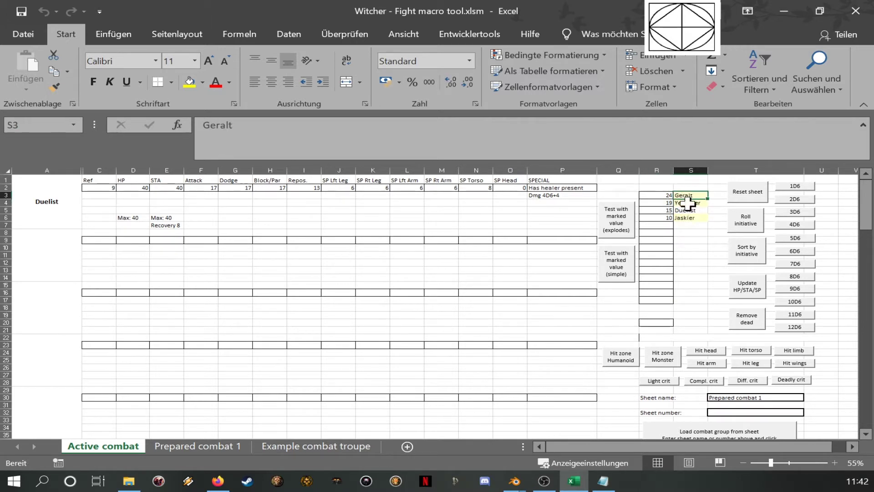
click(688, 203)
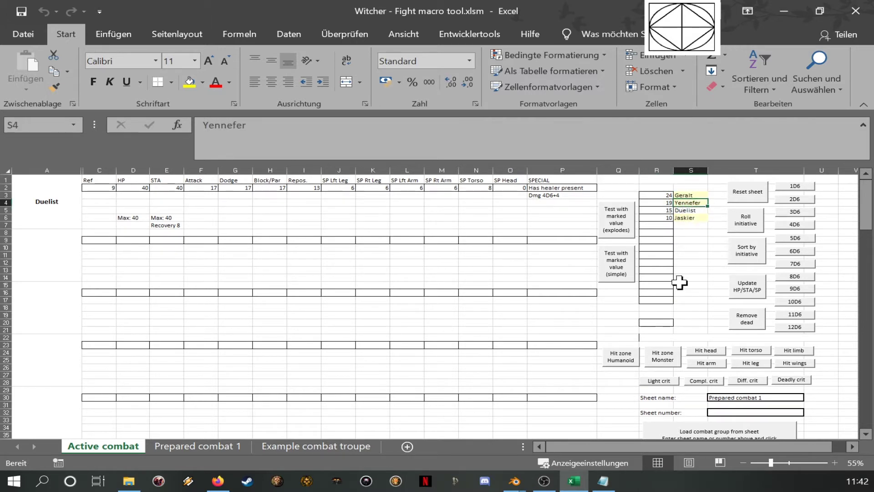
click(740, 195)
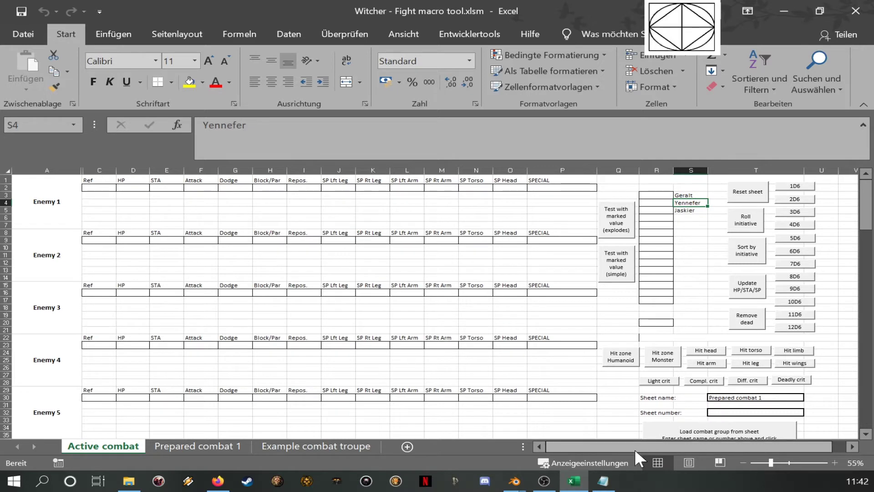
Enter Example combat troupe as the sheet name, copied from its sheet, and load that combat group into Active combat.
click(746, 397)
double_click(315, 444)
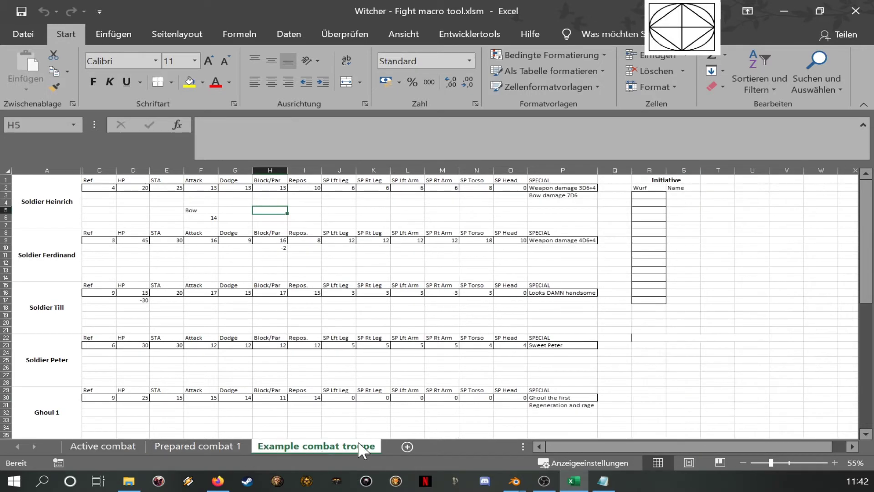
key(ctrl+c)
key(Return)
click(132, 447)
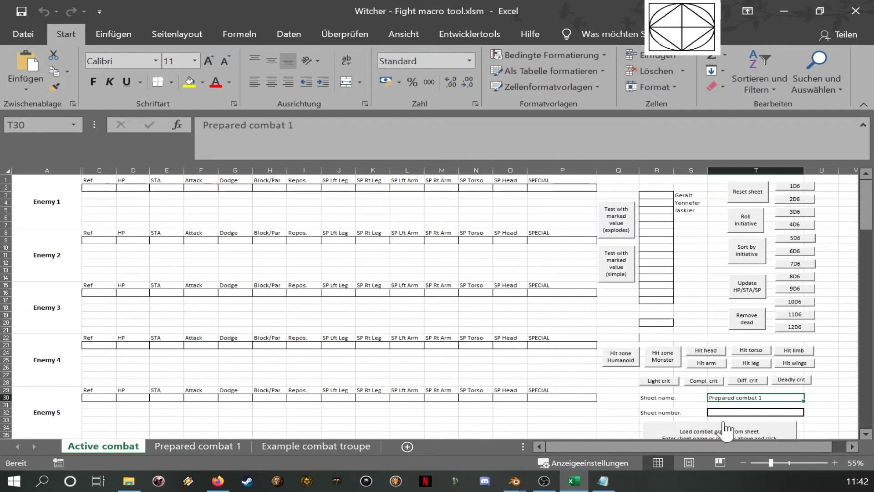
key(ctrl+v)
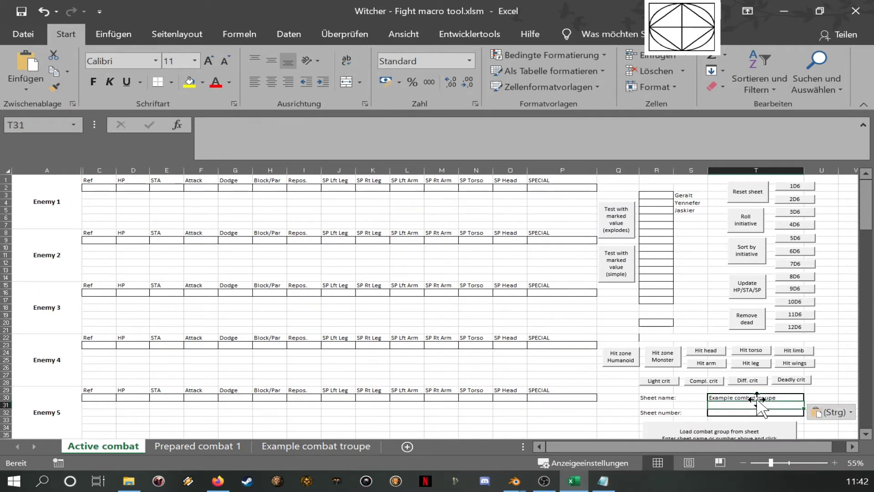
click(739, 432)
click(698, 233)
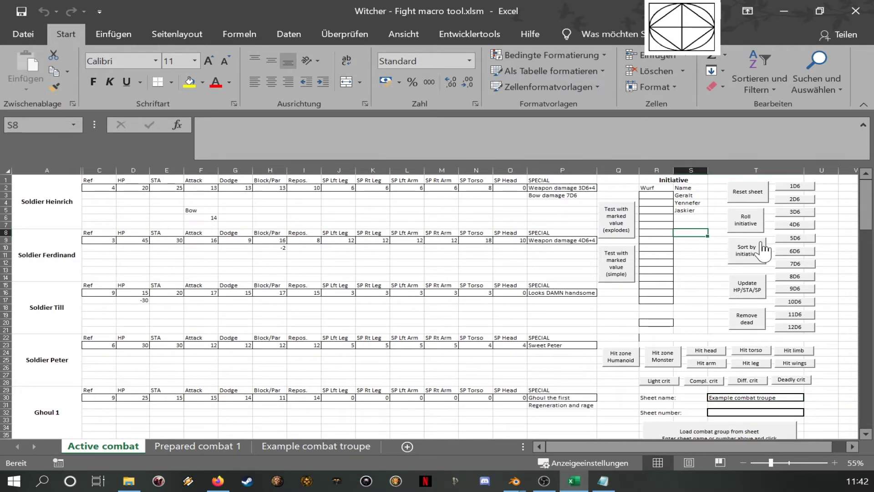
Load the Example combat troupe group again and roll initiative for its enemies.
click(748, 251)
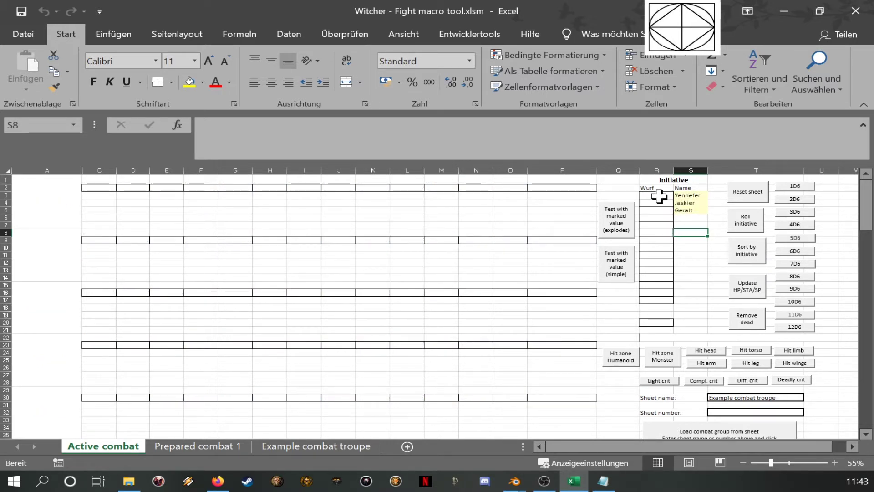
click(714, 434)
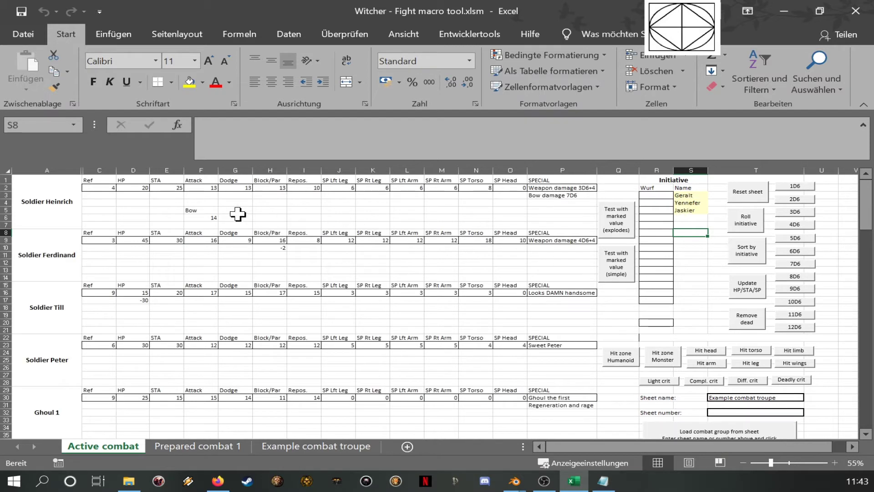
click(731, 221)
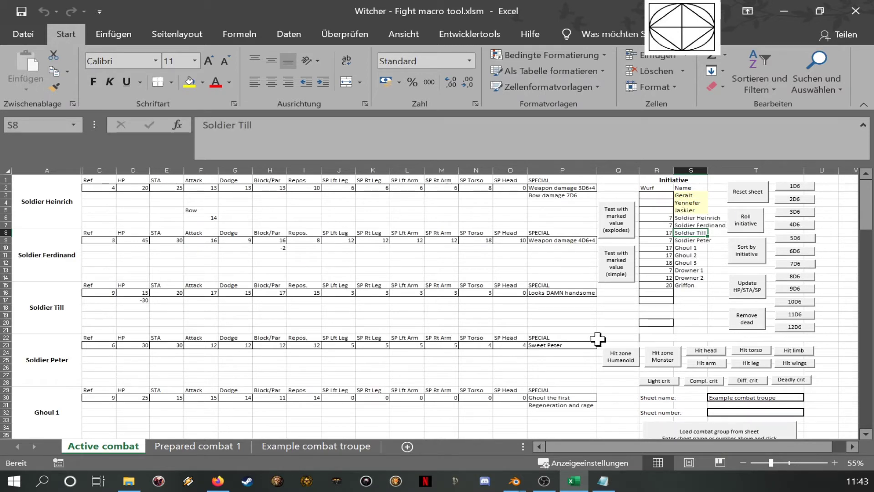
Enter the player characters' initiative rolls: 24 for Geralt, 22 for Yennefer and 10 for Jaskier.
click(659, 202)
click(668, 194)
text(24)
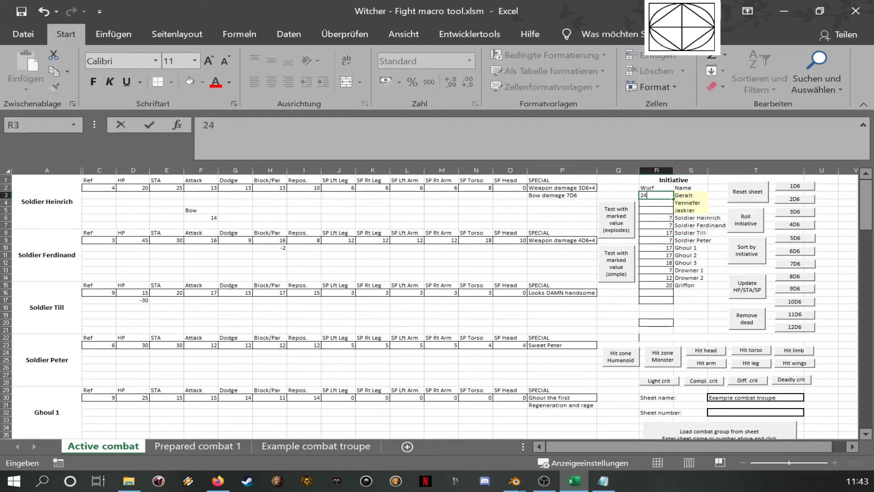
key(Return)
text(22)
key(Return)
text(10)
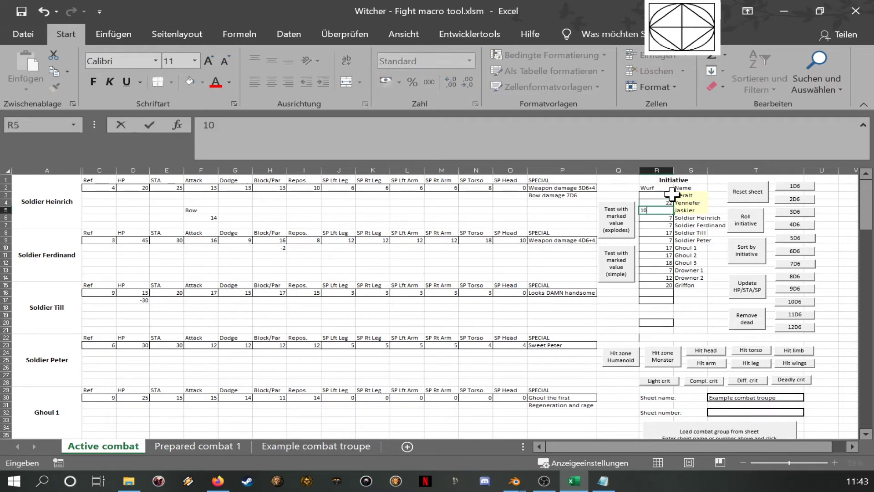
key(Return)
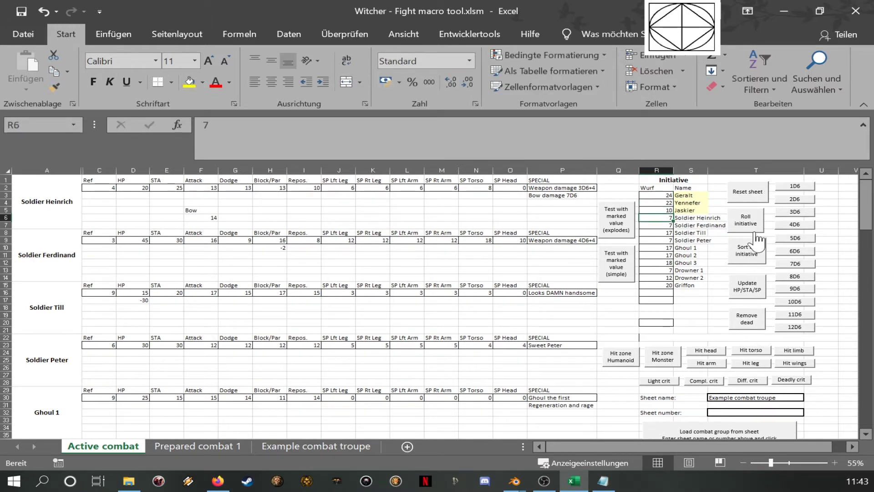
Sort the combatants by initiative and compare the order of the enemy blocks with the initiative list.
click(754, 258)
drag(683, 218, 684, 291)
drag(679, 204, 671, 282)
drag(39, 202, 56, 332)
click(65, 204)
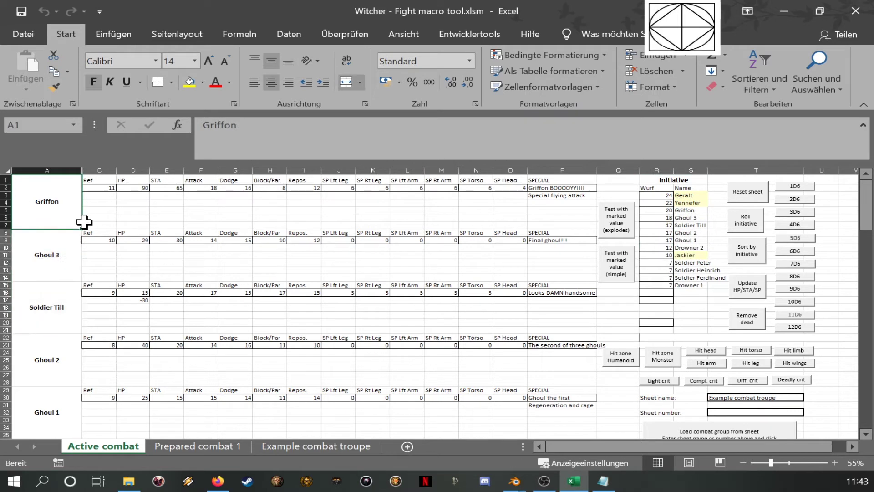
drag(689, 211, 689, 291)
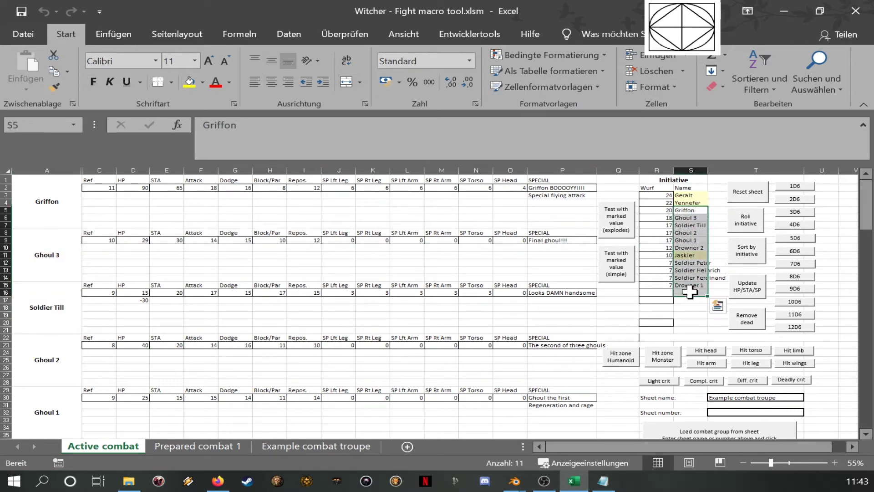
click(680, 218)
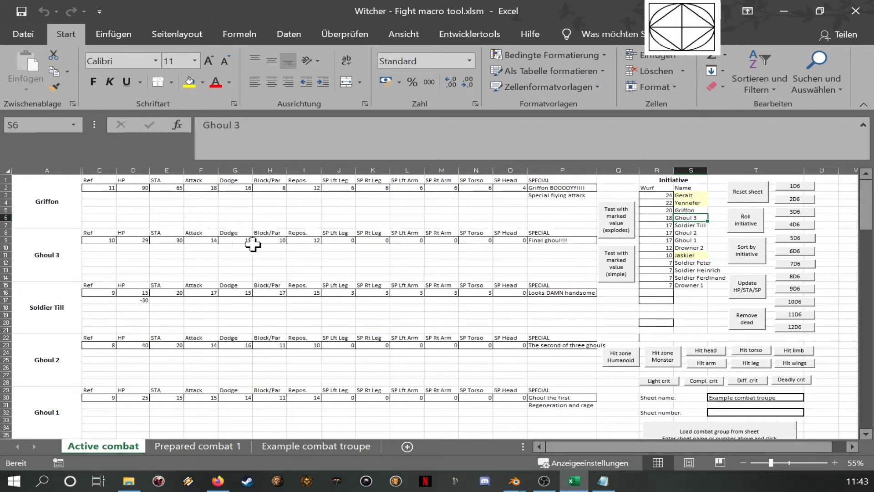
click(683, 195)
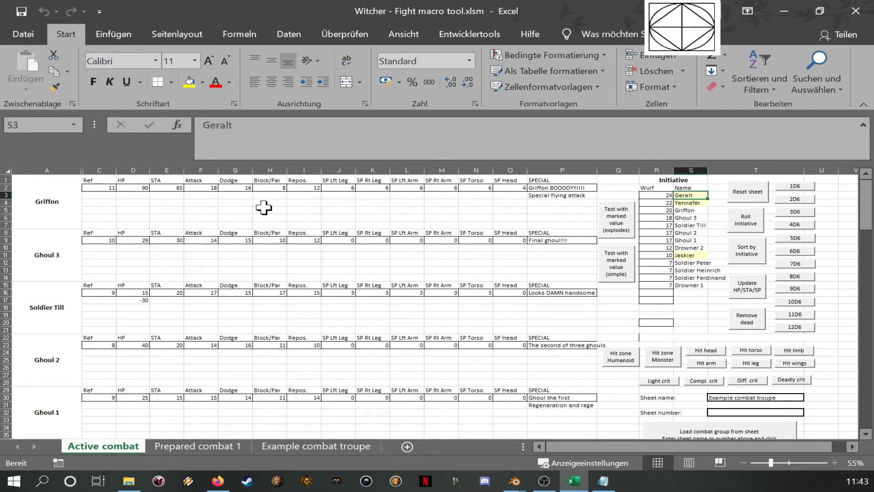
Roll a simple test on the Griffon's Dodge value and check the result.
click(237, 188)
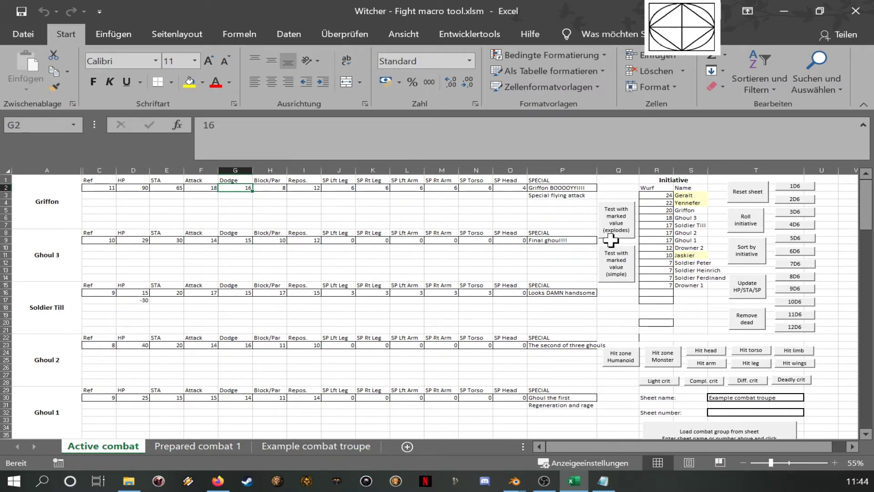
click(617, 272)
click(652, 320)
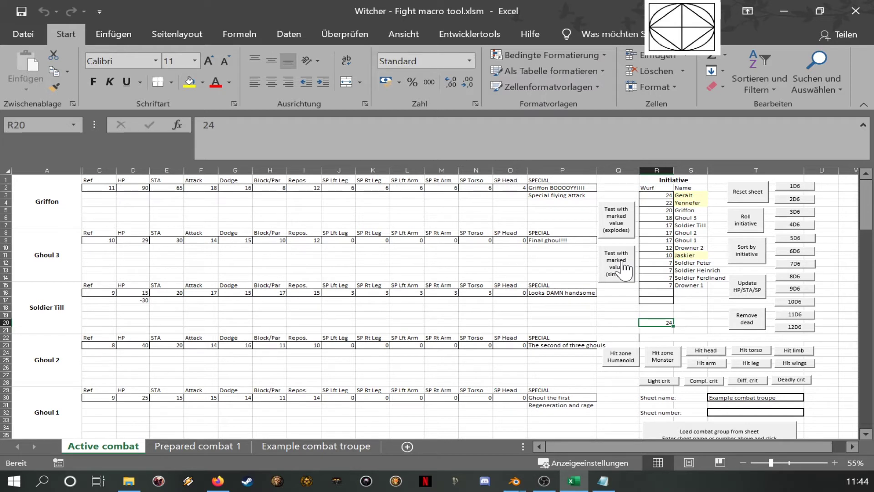
Roll a simple test on the Griffon's Attack value and check the result.
click(207, 188)
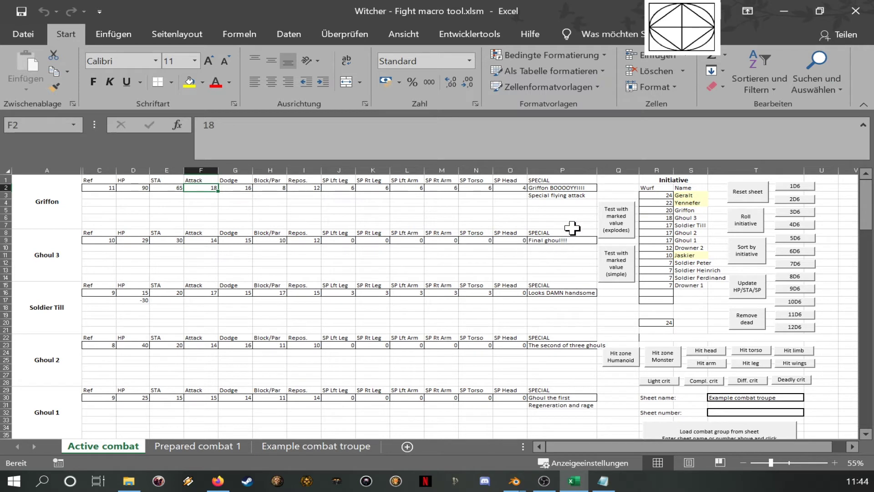
click(621, 272)
click(647, 324)
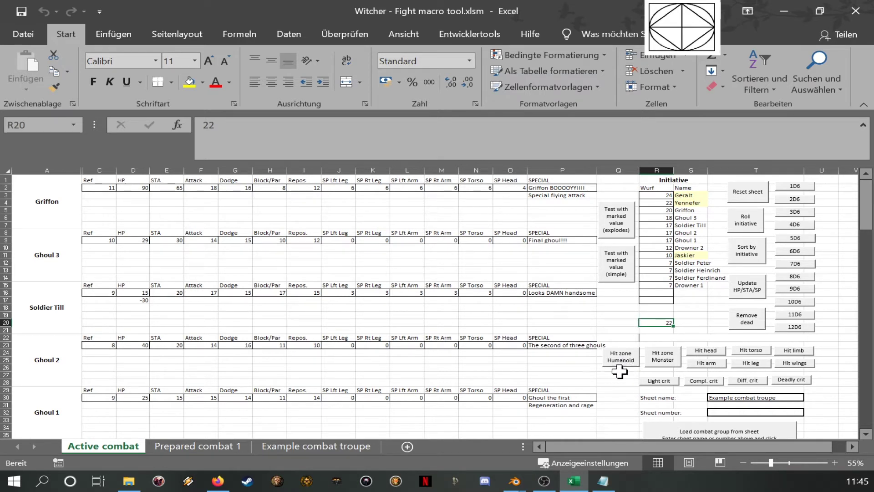
Roll a humanoid hit zone and 6D6 damage for the Griffon's attack, and check the zone's damage modifier.
click(621, 358)
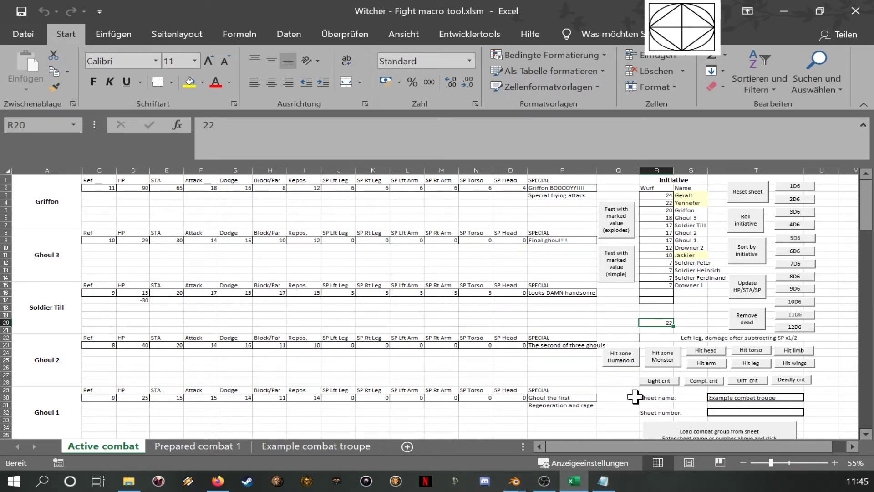
click(718, 337)
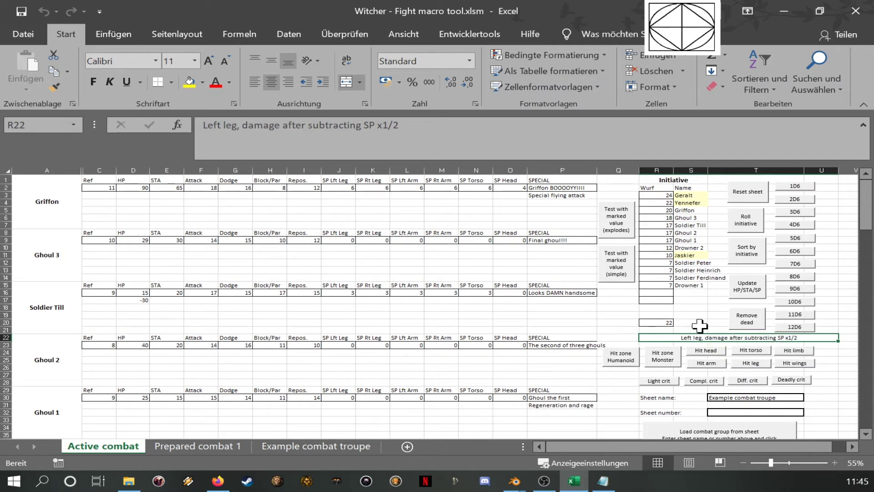
click(796, 251)
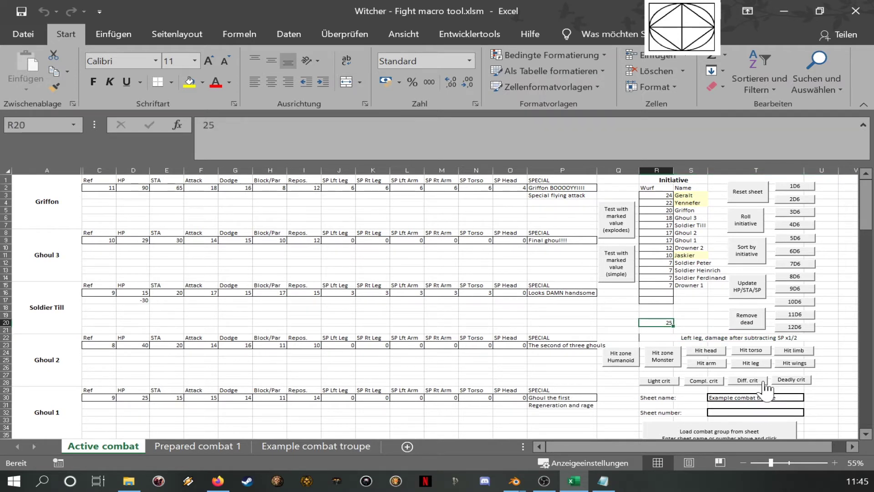
click(694, 338)
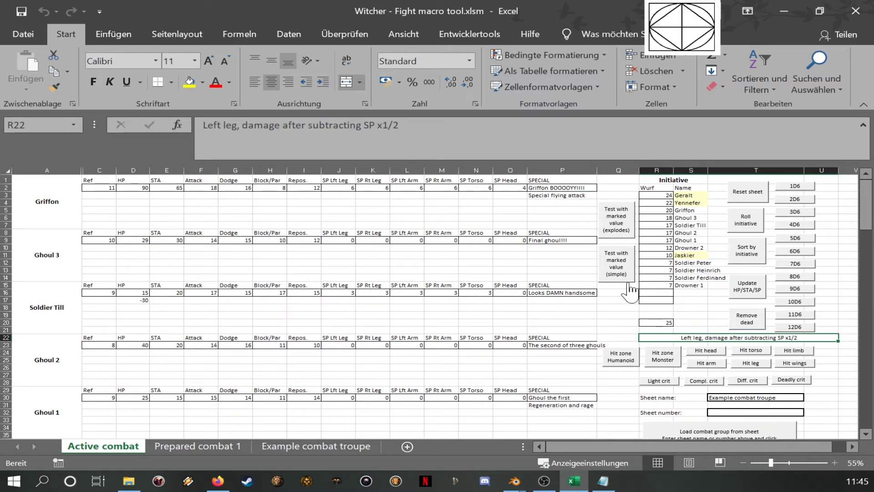
click(647, 308)
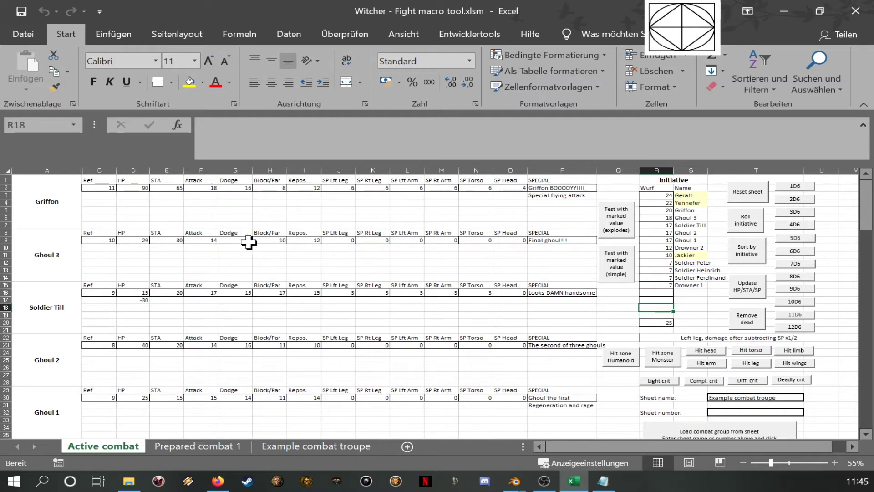
Roll a test on Ghoul 3's Attack value, set the hit zone to head and review both results.
click(207, 241)
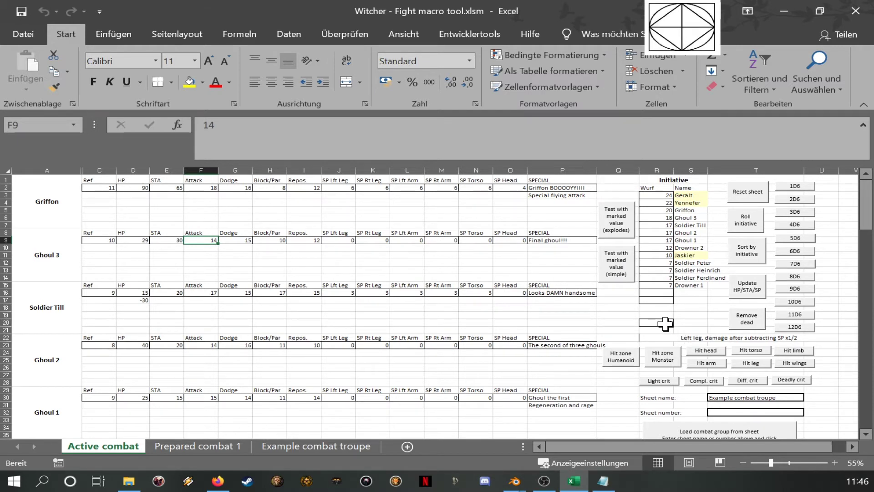
click(708, 362)
click(710, 339)
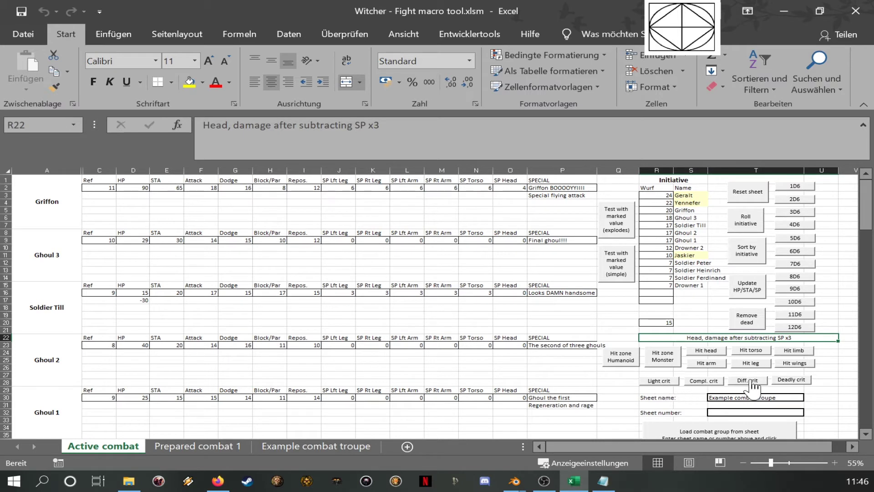
click(662, 321)
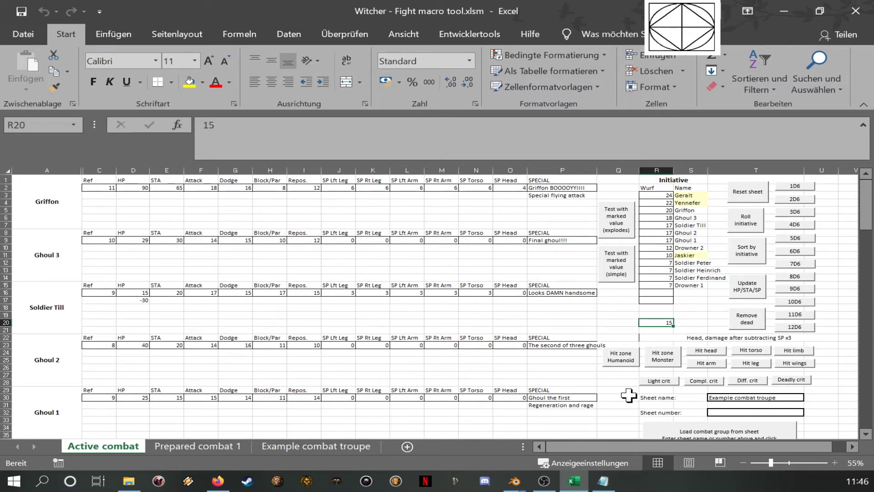
click(685, 338)
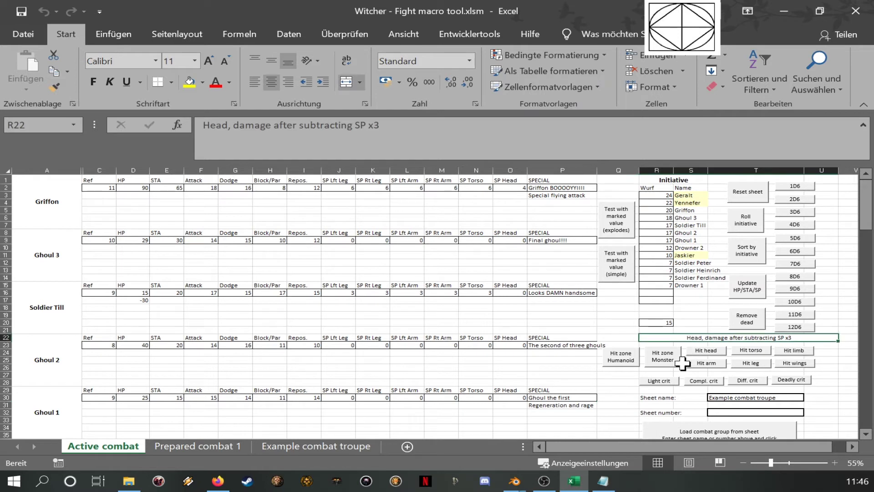
Set the hit zone to torso, limb and wings in turn to show their damage modifiers.
click(751, 350)
click(792, 351)
click(790, 363)
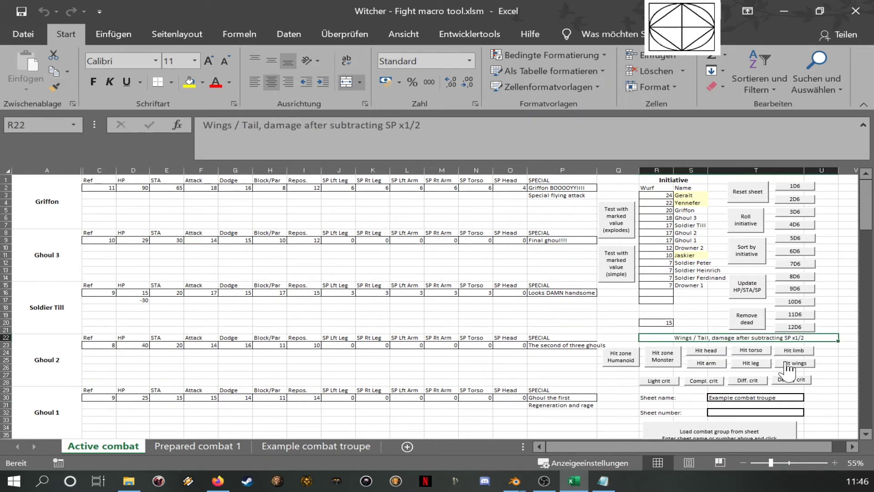
Roll a light critical for a randomly rolled humanoid hit zone, and roll another with the hit zone set to torso.
click(617, 368)
click(620, 358)
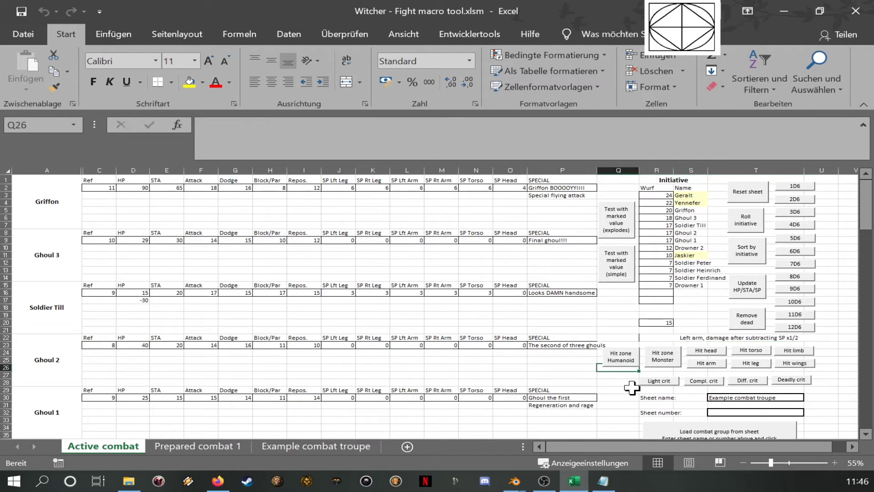
click(656, 382)
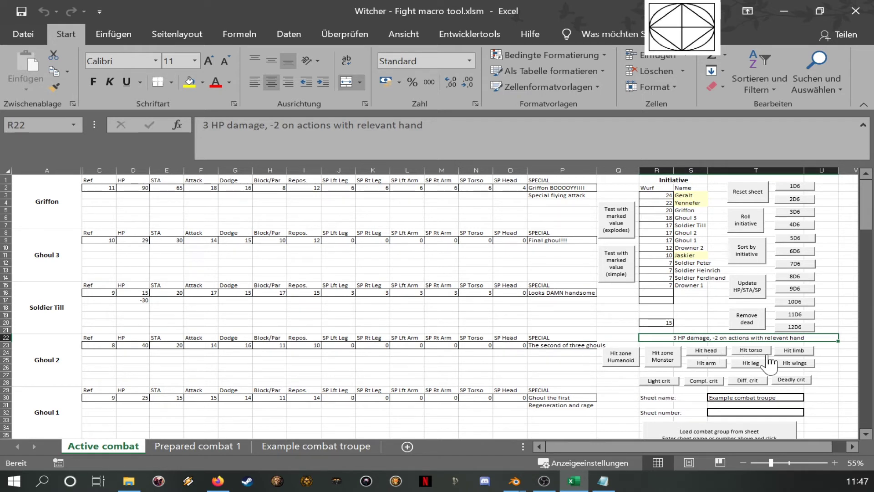
click(751, 351)
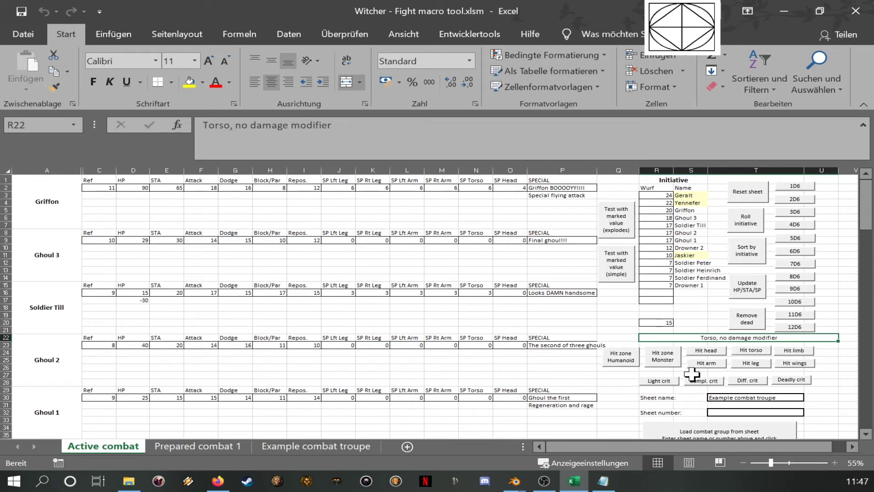
click(664, 381)
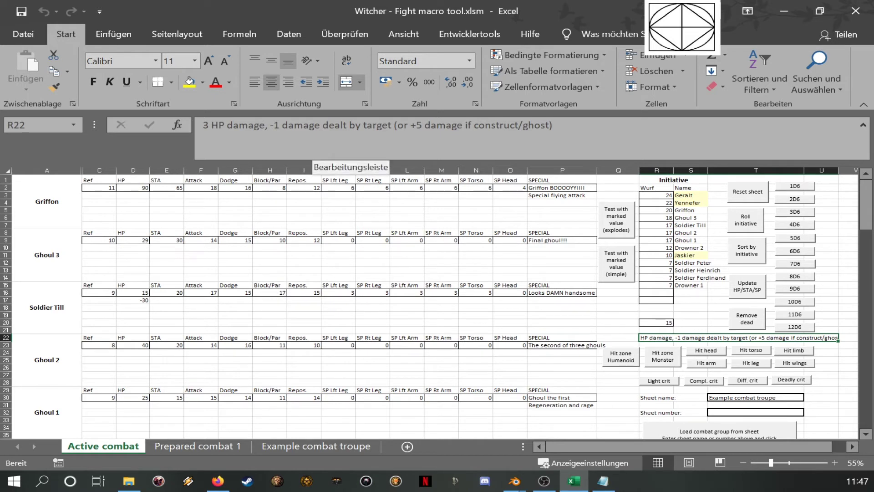
Review the full effect text of the light torso critical, including its construct/ghost alternative, and compare Soldier Till's torso SP.
drag(274, 126, 553, 125)
click(392, 126)
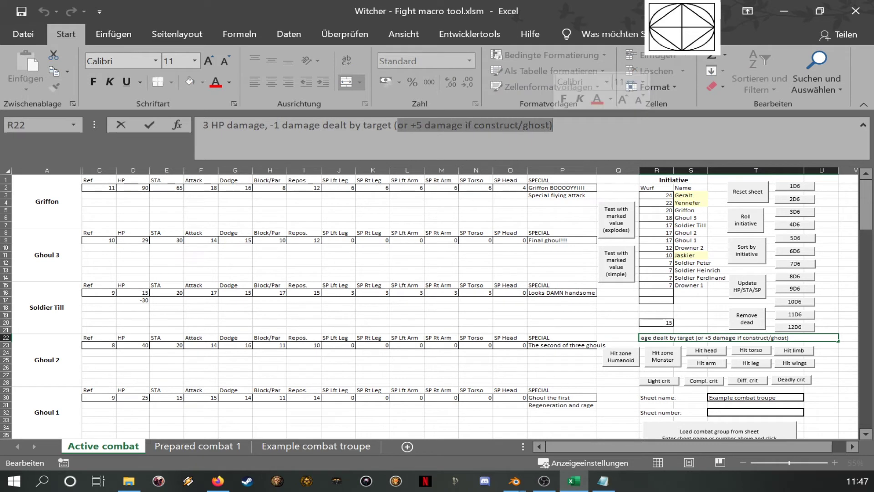
click(478, 292)
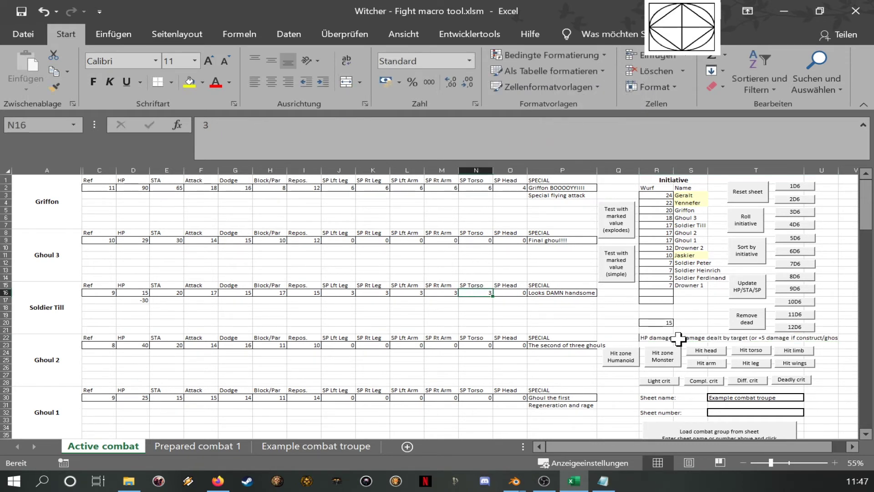
click(671, 338)
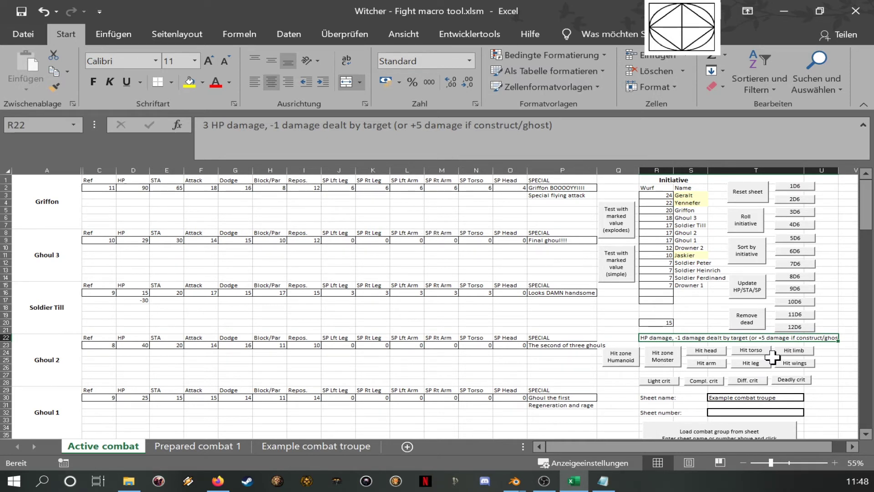
Roll a difficult critical for a head hit, review its effect text and set the hit zone back to head.
click(706, 351)
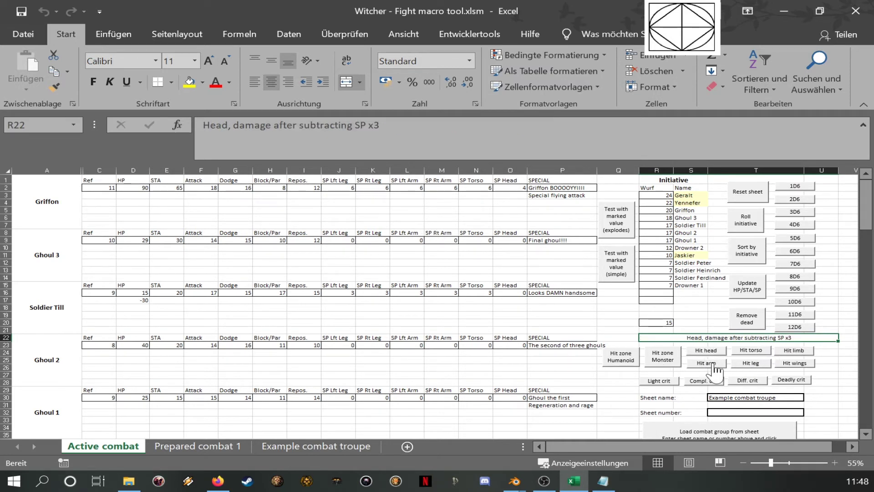
click(747, 381)
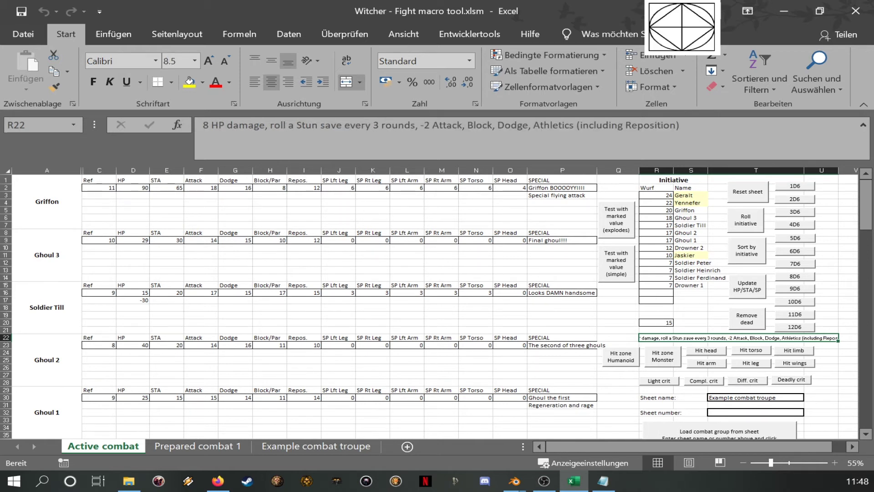
drag(286, 125, 418, 125)
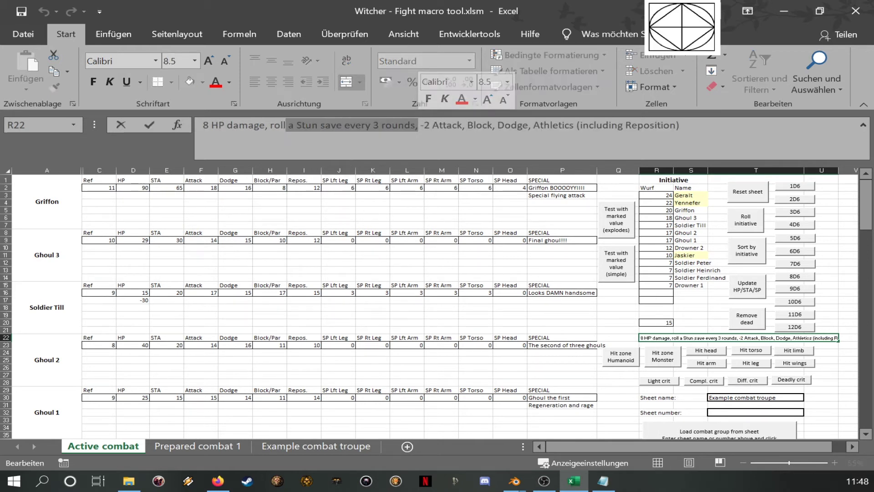
click(680, 125)
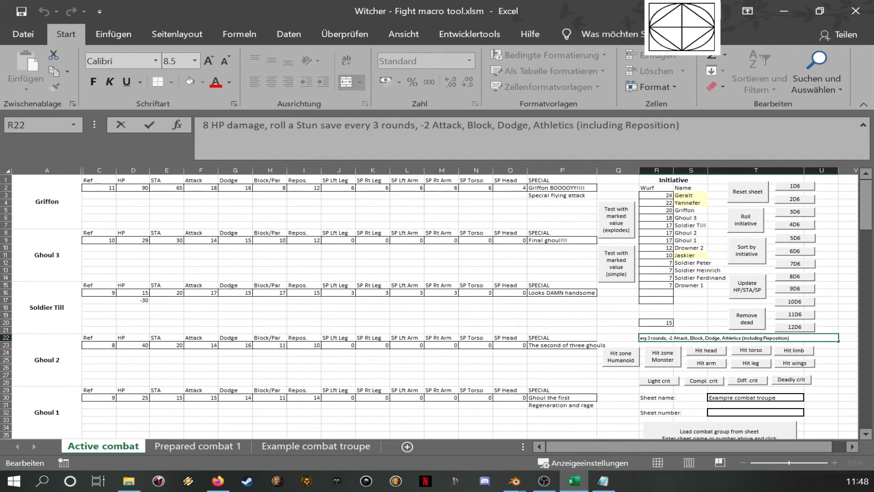
drag(267, 125, 415, 126)
click(680, 126)
click(566, 344)
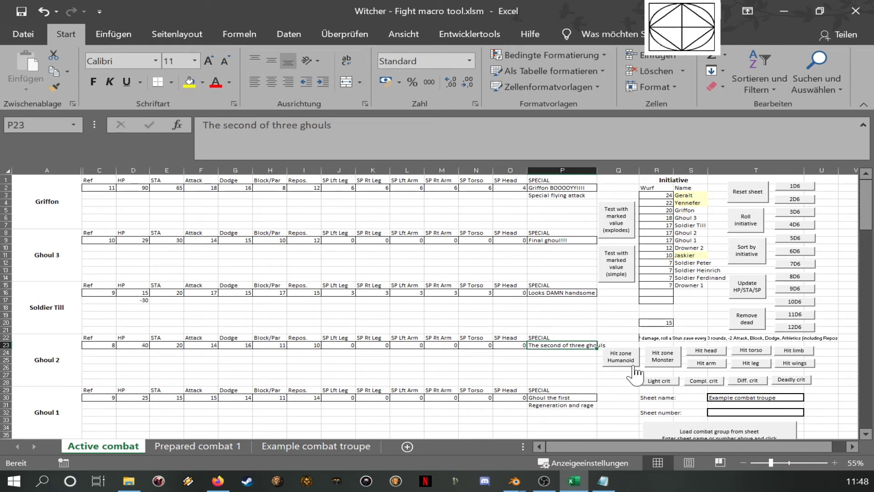
click(655, 338)
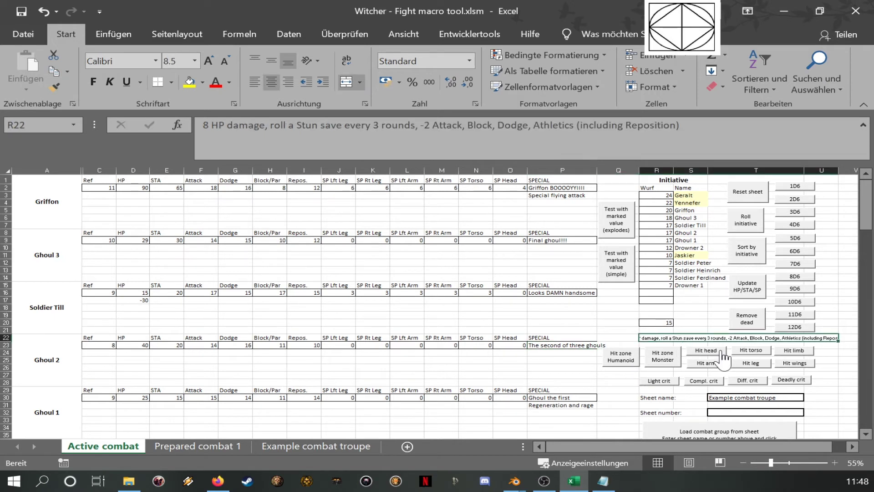
click(721, 351)
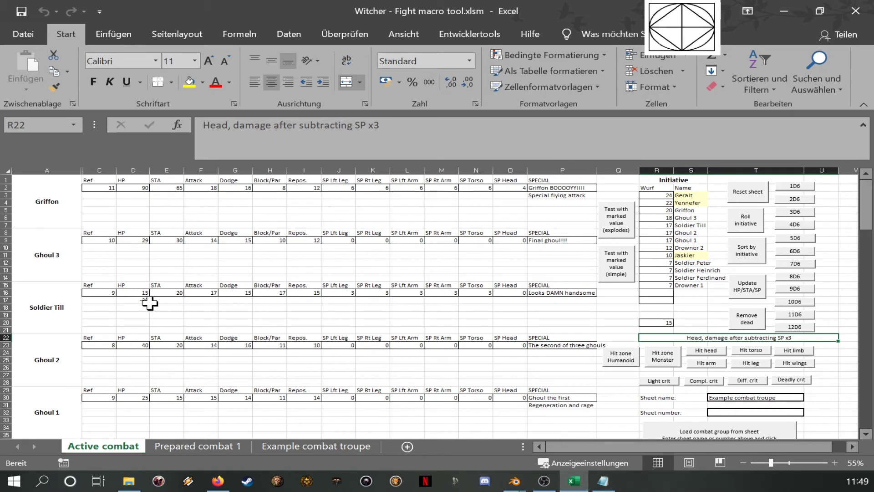
Review Soldier Till's HP value and the pending HP change entered beneath it.
drag(133, 291, 136, 308)
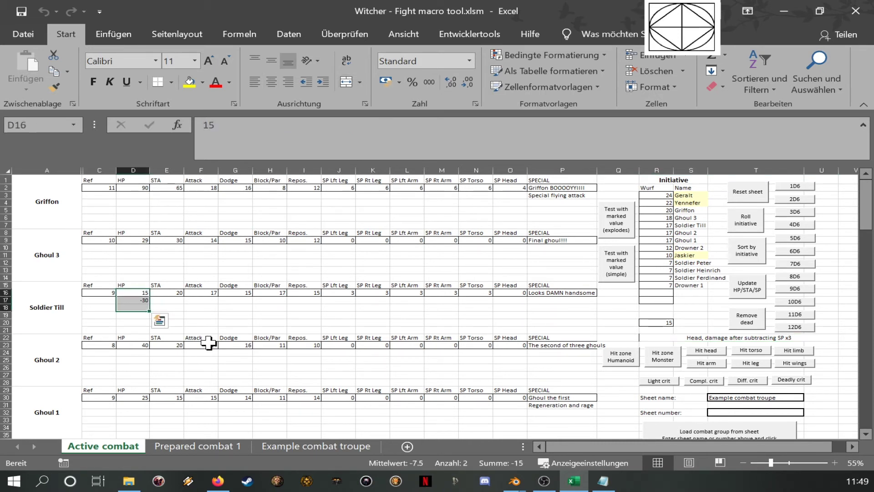
click(209, 315)
click(141, 301)
click(142, 293)
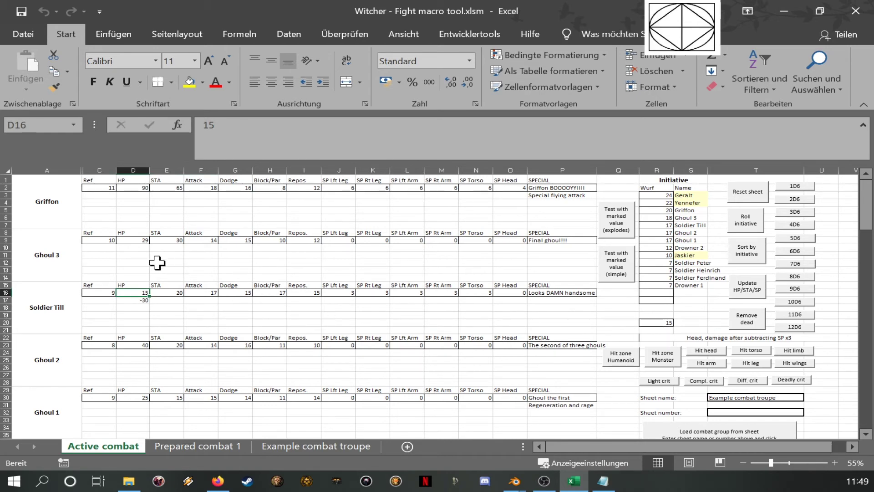
scroll(134, 339, down, 2)
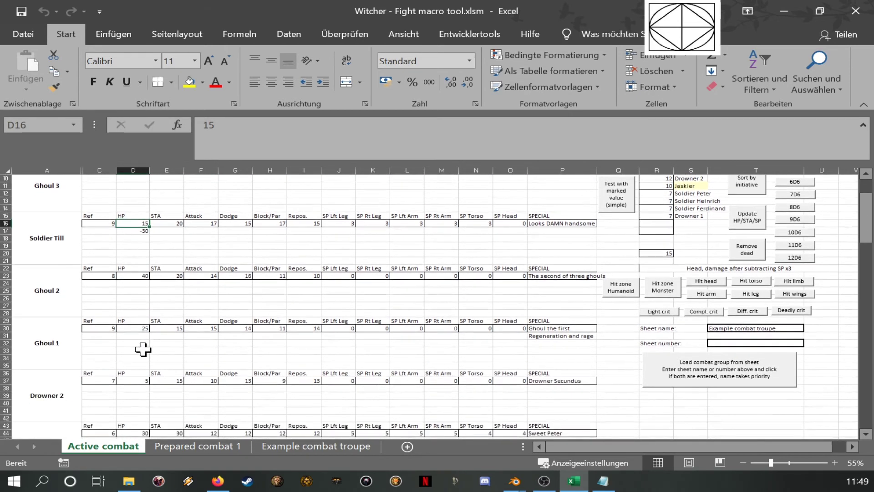
scroll(139, 341, up, 2)
Enter a STA change of -20 beneath the Griffon's STA and an HP change of -15 beneath Ghoul 3's HP.
click(169, 196)
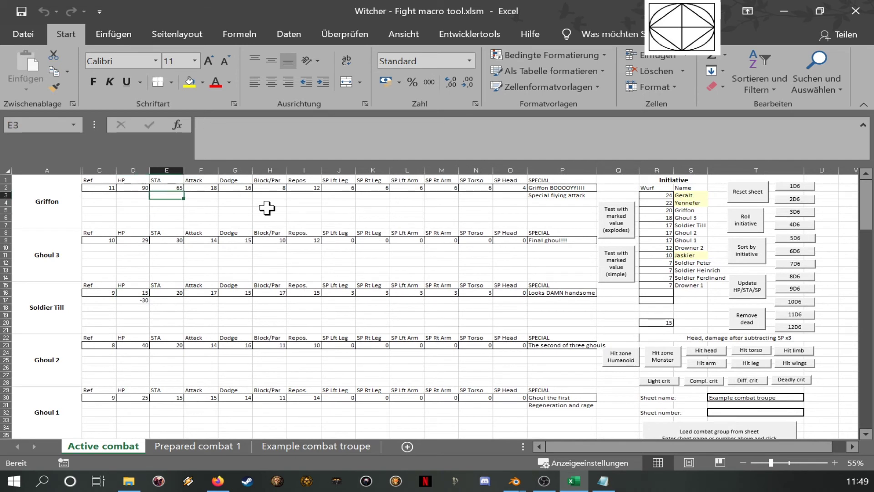
text(-20)
key(Return)
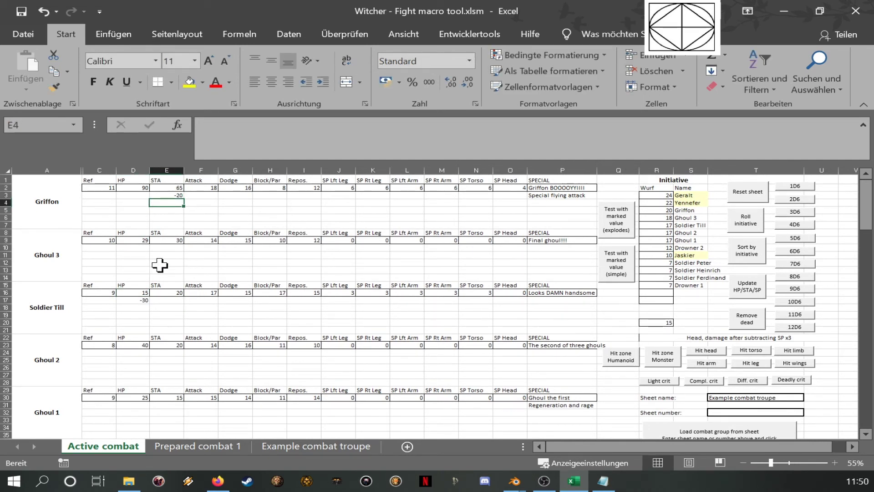
click(134, 247)
text(-15)
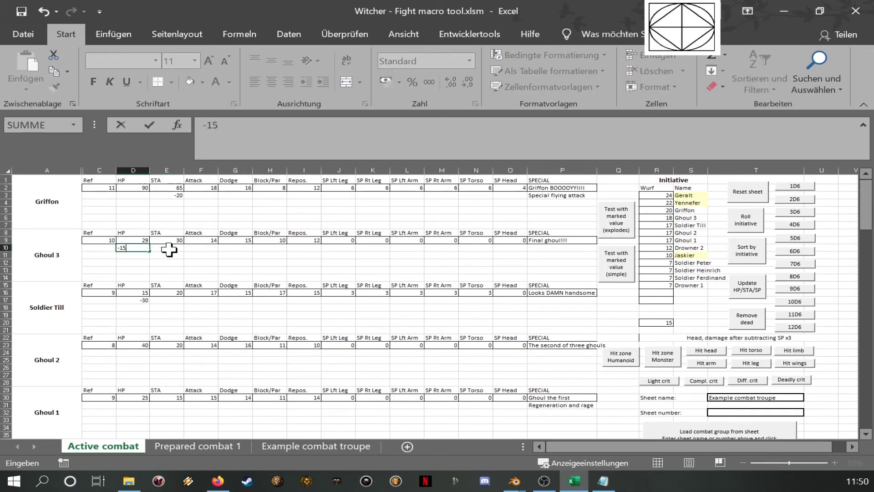
key(Return)
Enter an HP change of -5 beneath Soldier Peter's HP.
scroll(180, 249, down, 7)
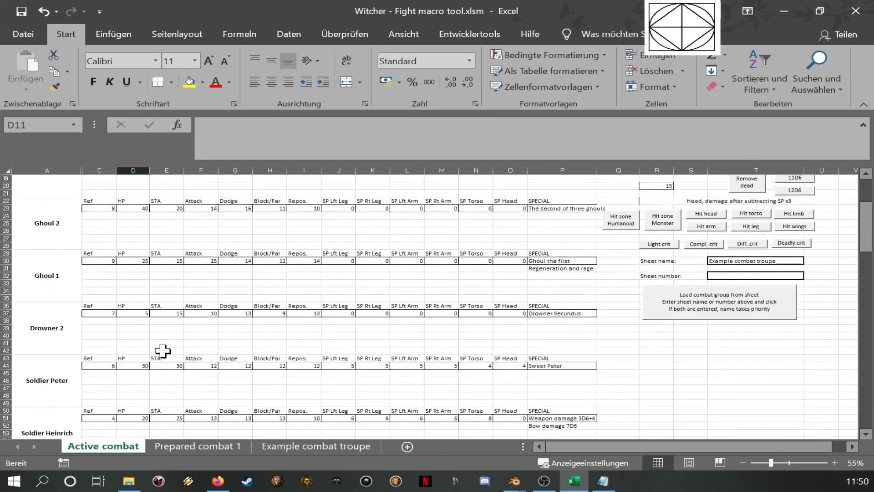
click(145, 351)
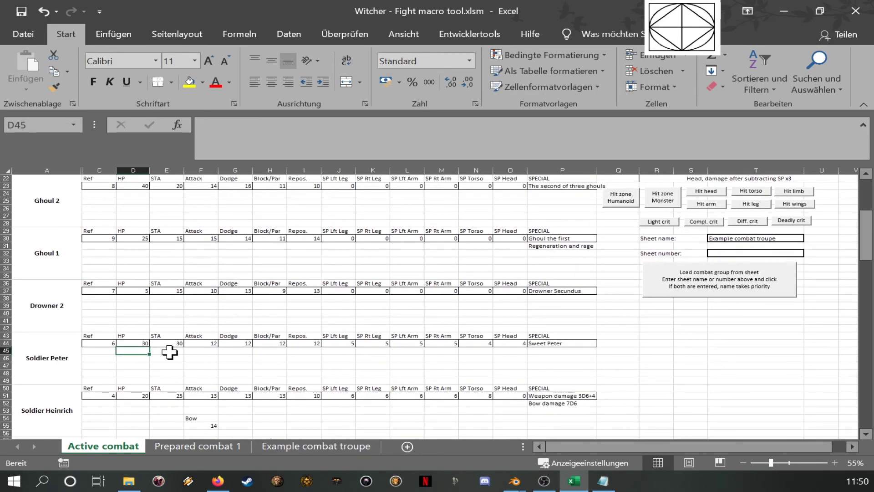
text(-5)
key(Return)
Enter an armor change of -1 beneath Soldier Peter's SP Torso value.
key(Right)
key(Right)
key(Right)
key(Right)
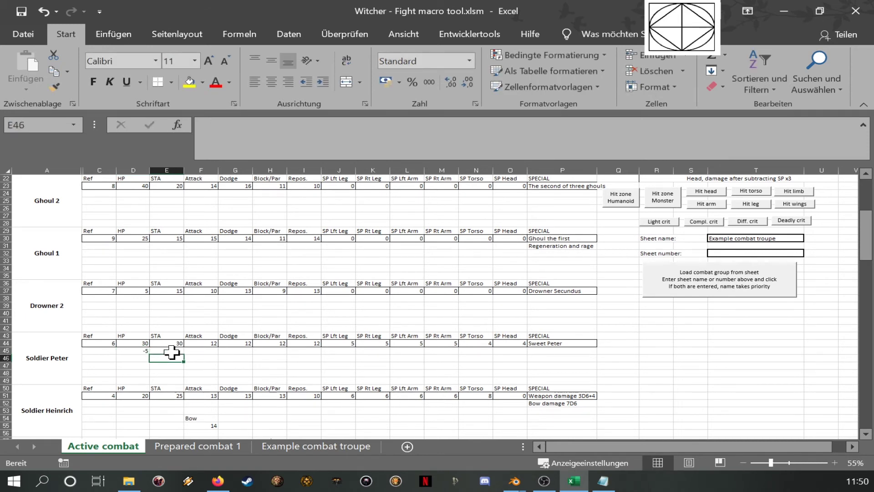
key(Up)
key(Right)
key(Right)
key(Right)
key(Right)
key(Right)
key(Right)
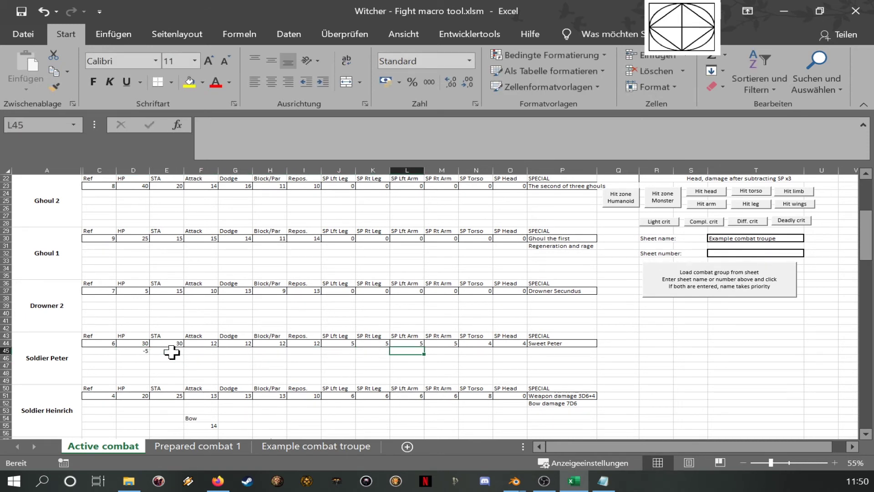
text(-1)
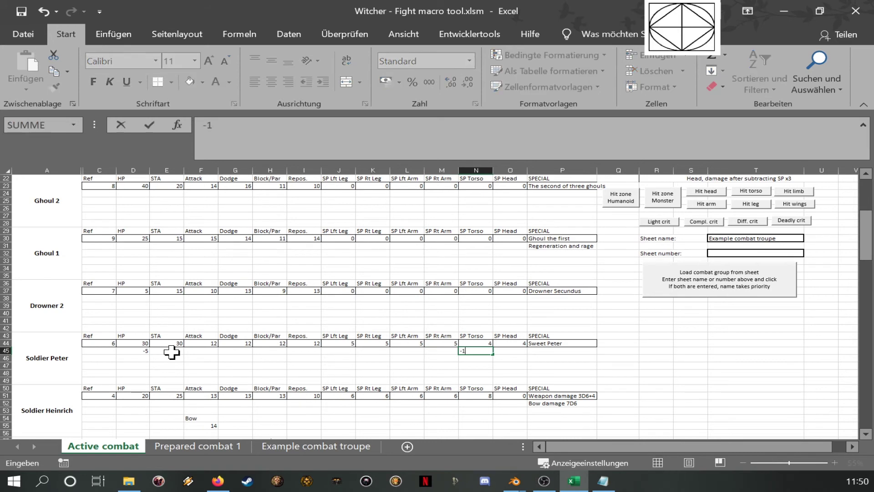
key(Return)
key(Up)
key(Left)
key(Up)
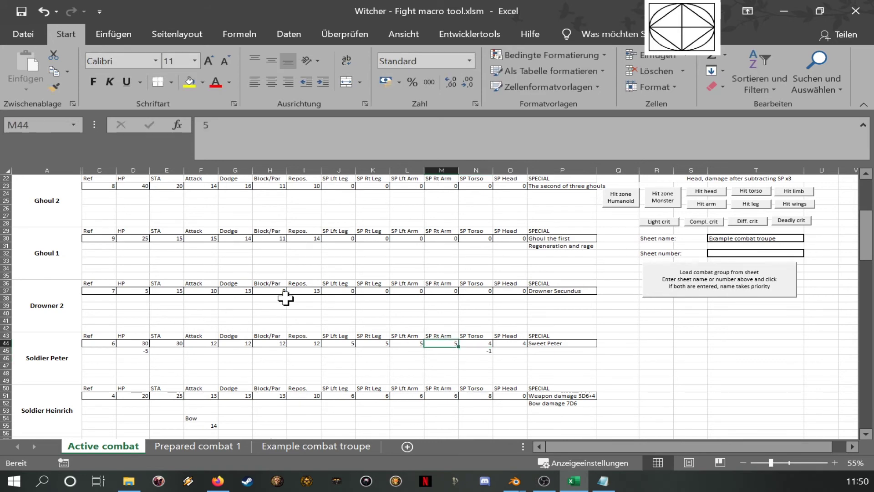
Apply all pending HP, STA and SP changes to the combatants and check Soldier Till's HP.
scroll(296, 298, up, 7)
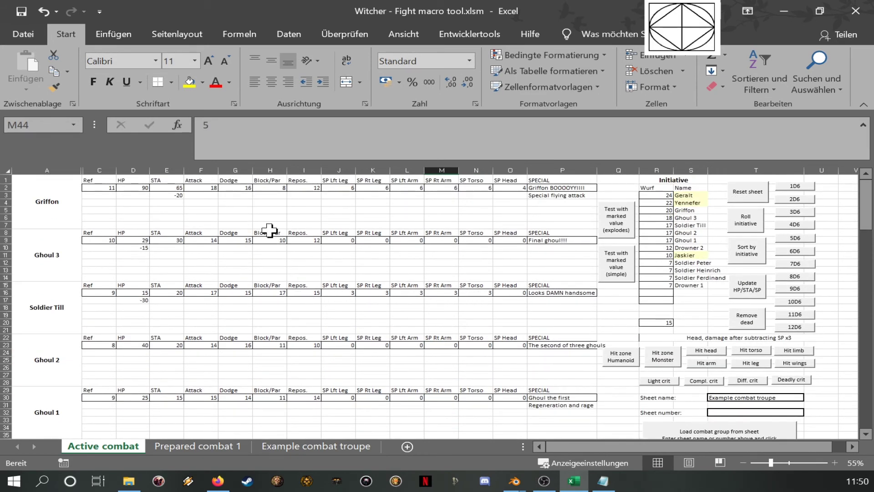
click(168, 197)
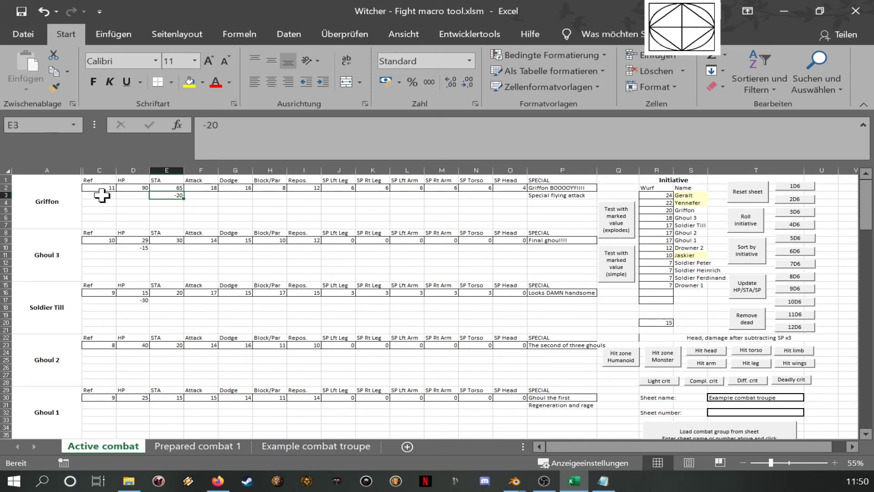
drag(102, 195, 321, 287)
click(385, 307)
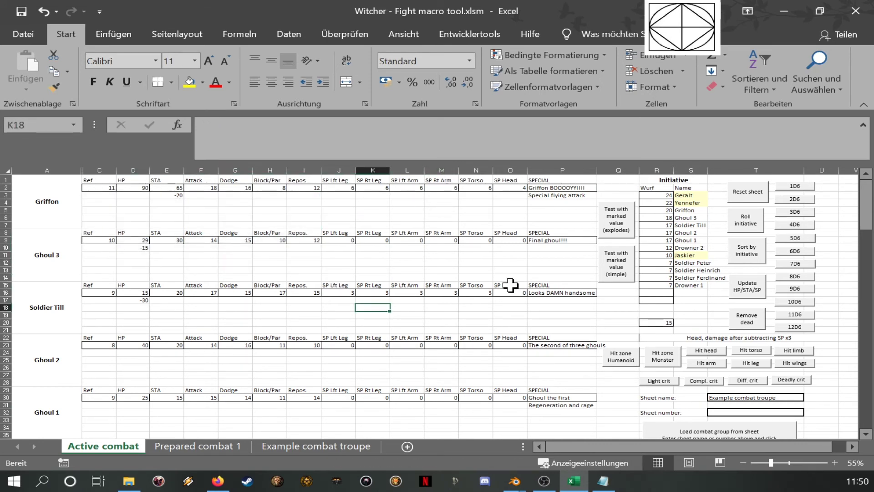
click(753, 291)
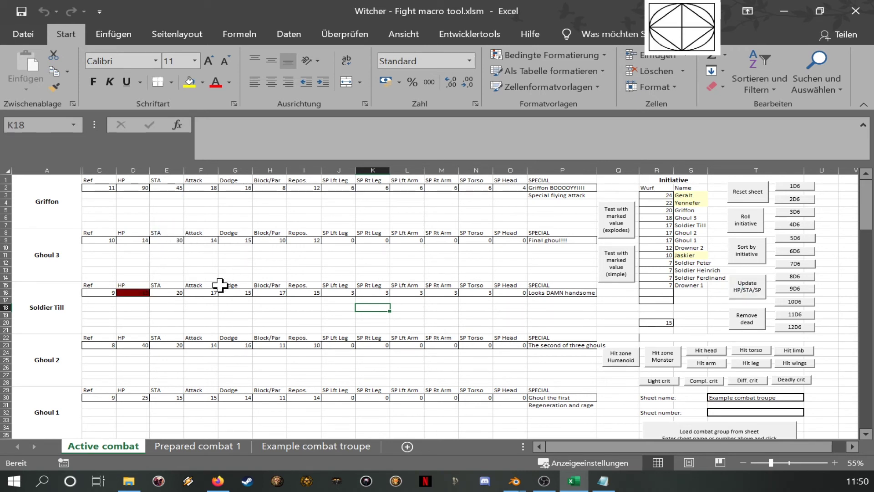
click(135, 310)
click(136, 293)
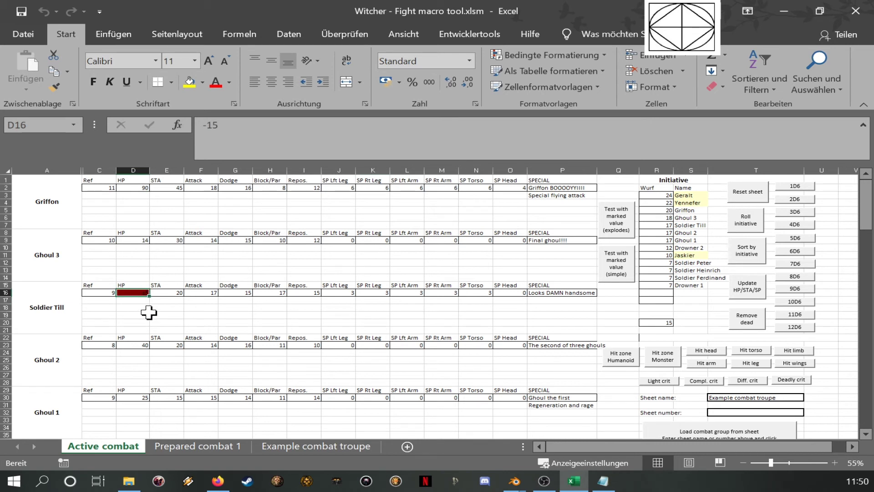
click(173, 248)
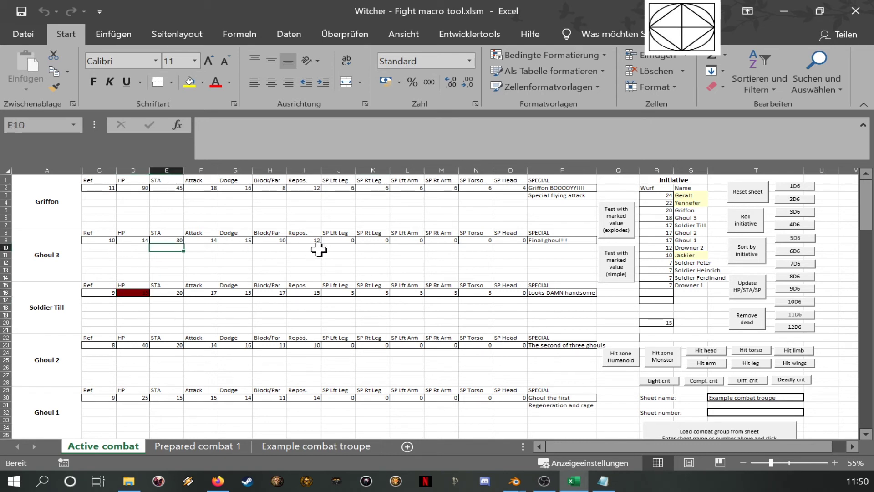
text(30)
key(Return)
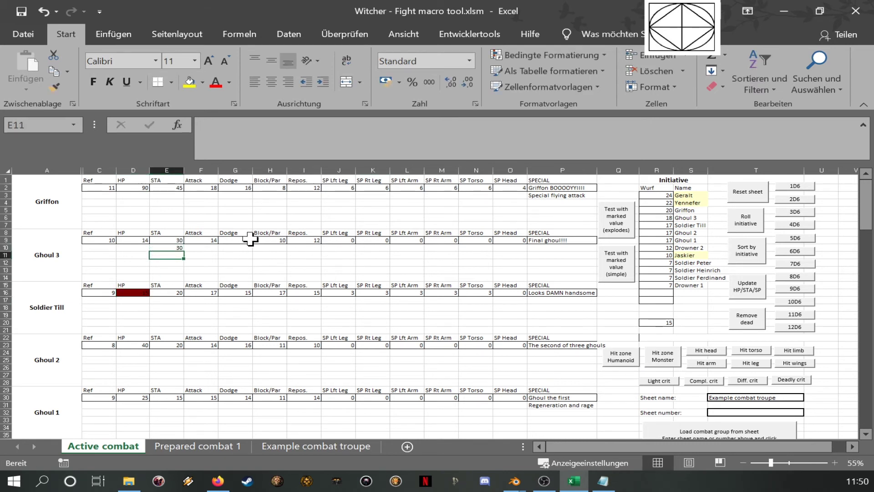
Enter a STA change of -30 beneath Ghoul 3's STA, apply the update and check the highlighted values.
click(168, 248)
text(-30)
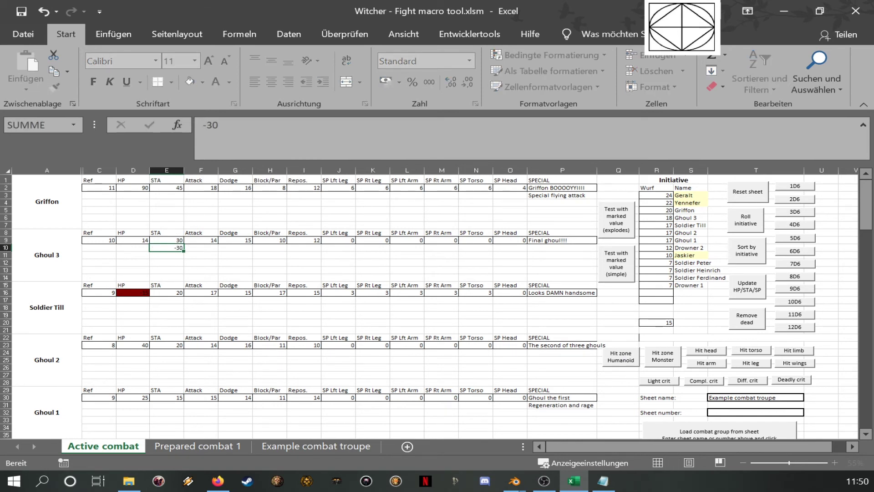
key(Return)
click(746, 287)
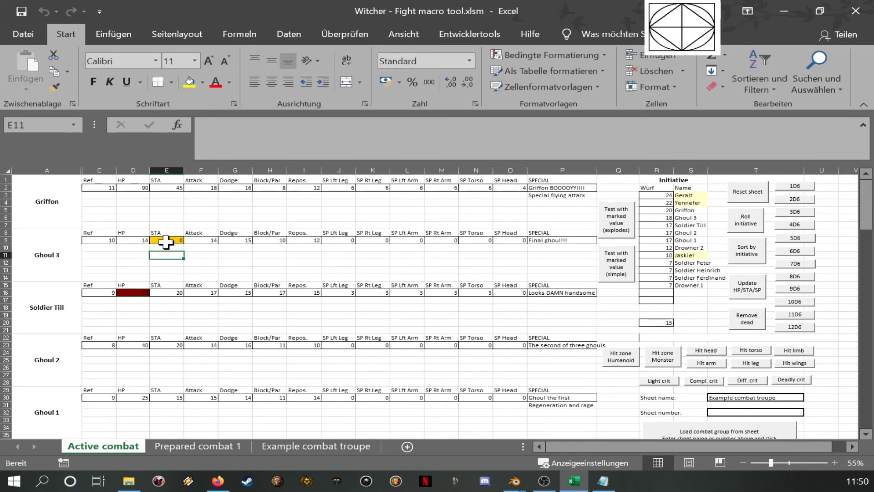
click(136, 293)
click(168, 240)
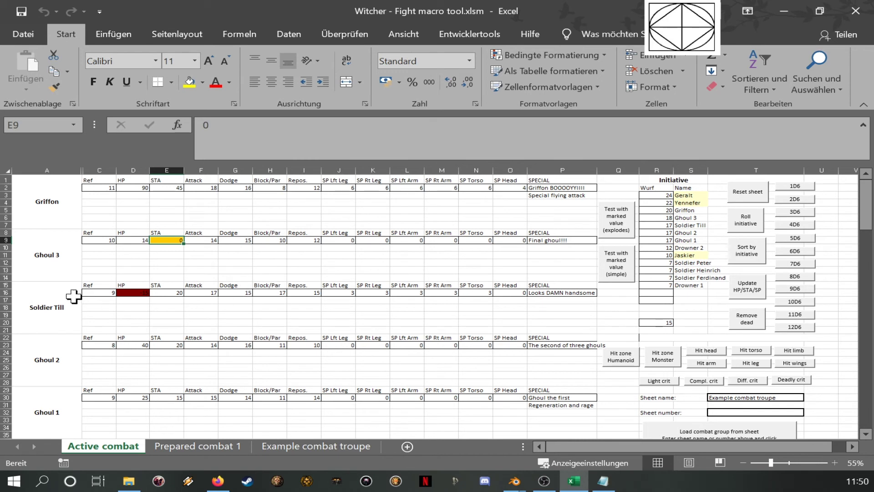
Remove the dead Soldier Till from the combatant blocks and the initiative list with the macro for removing the dead.
drag(72, 296, 541, 301)
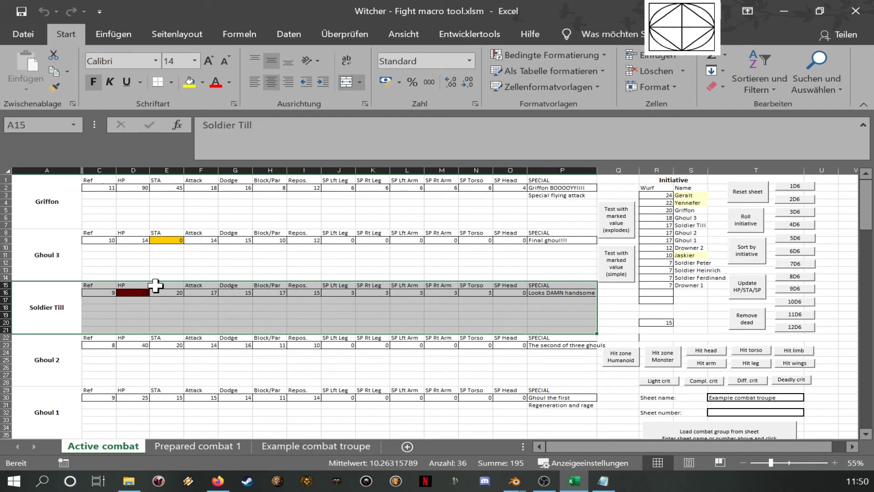
click(180, 307)
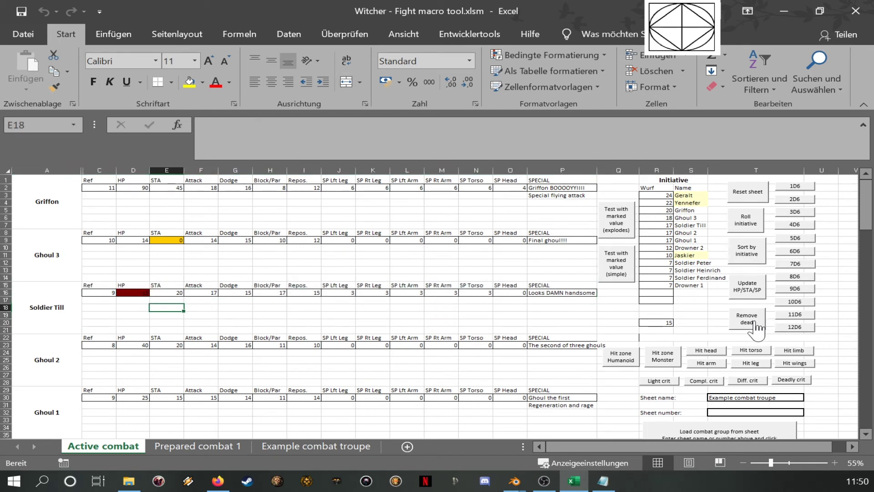
drag(655, 195, 698, 303)
drag(52, 296, 455, 325)
click(551, 330)
click(756, 324)
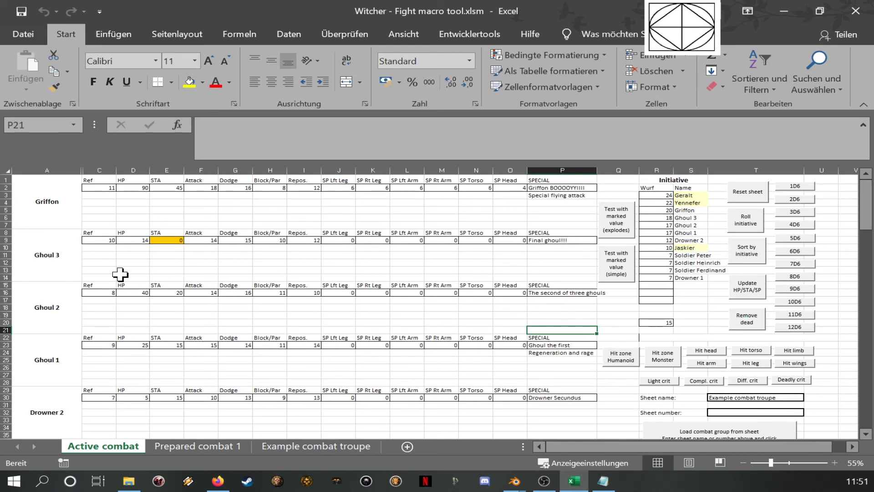
Enter a modifier of -2 beneath both the Griffon's Attack and Dodge values.
drag(138, 206, 502, 372)
click(178, 345)
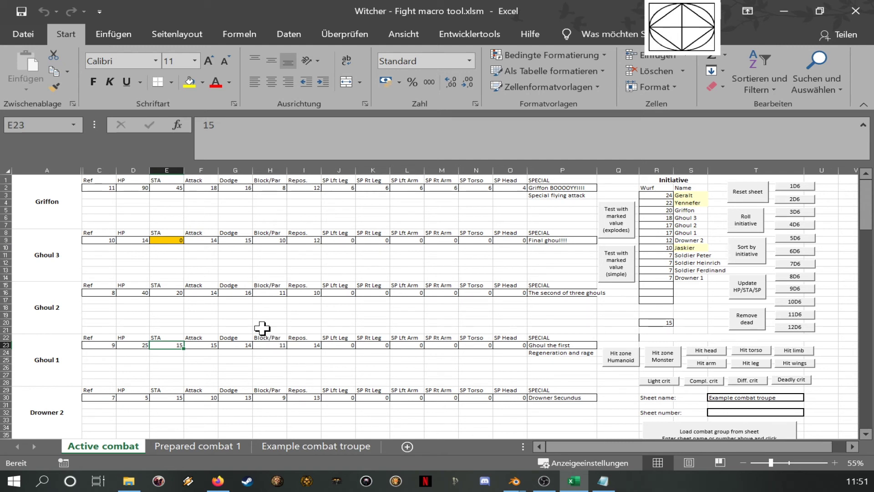
click(209, 195)
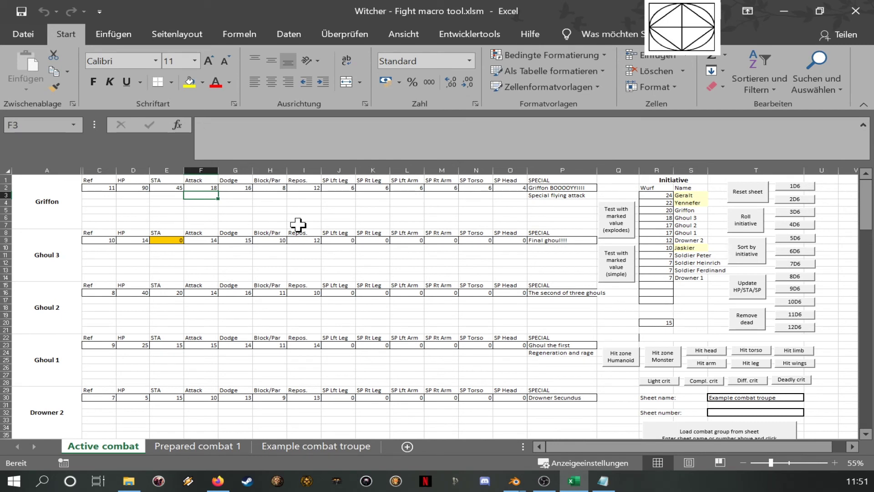
text(-2)
key(Return)
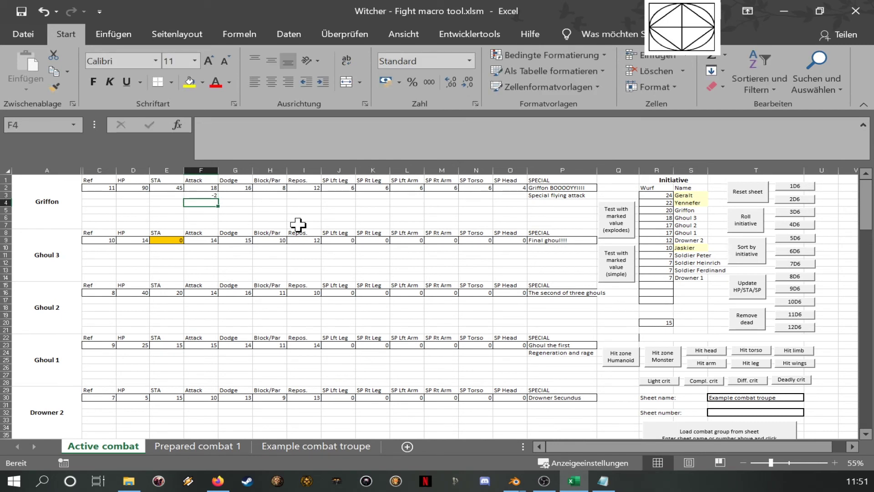
key(Up)
key(Right)
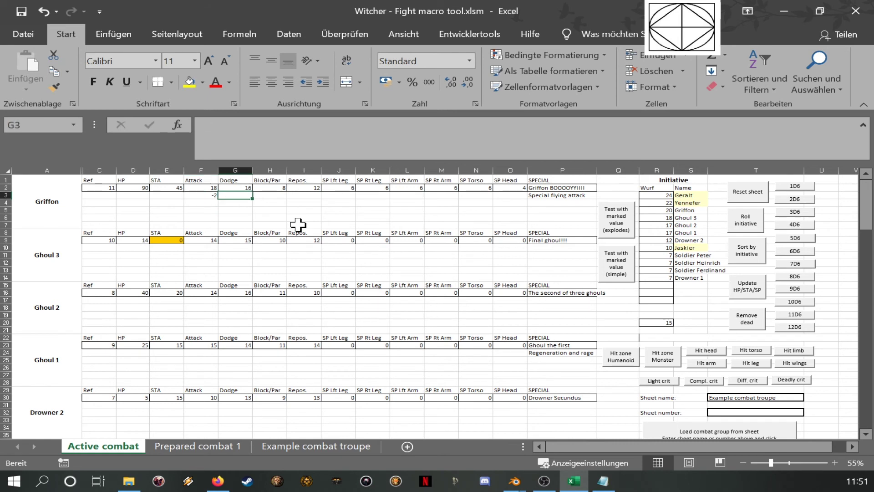
text(-2)
Enter a modifier of -2 beneath both the Griffon's Block/Par and Repos. values.
key(Right)
text(-20)
key(Right)
key(Left)
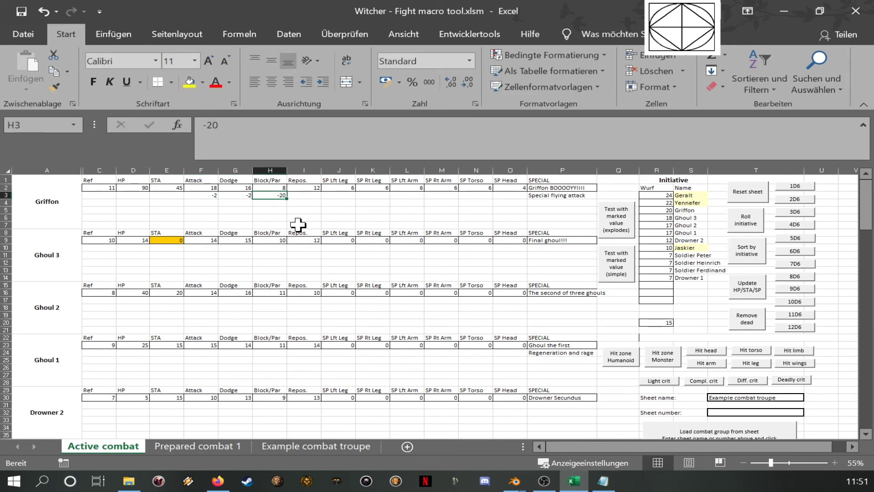
text(-2)
key(Right)
text(-2)
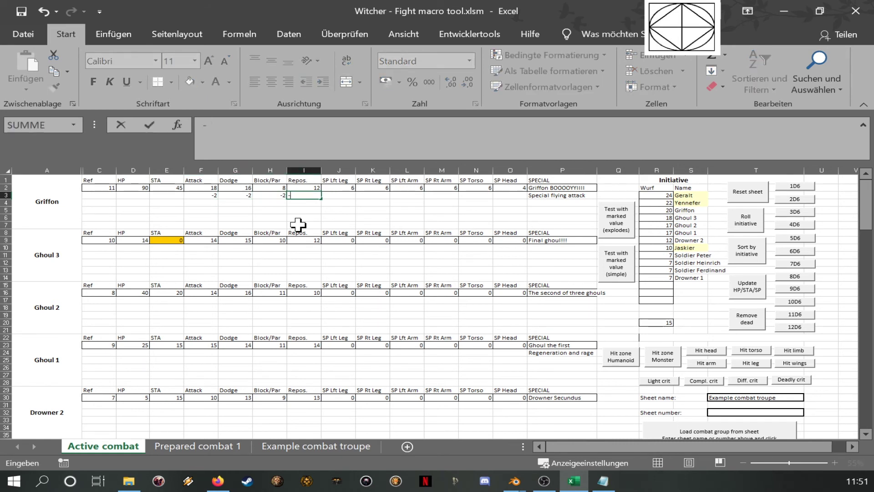
key(Right)
key(Left)
key(Left)
key(Left)
key(Left)
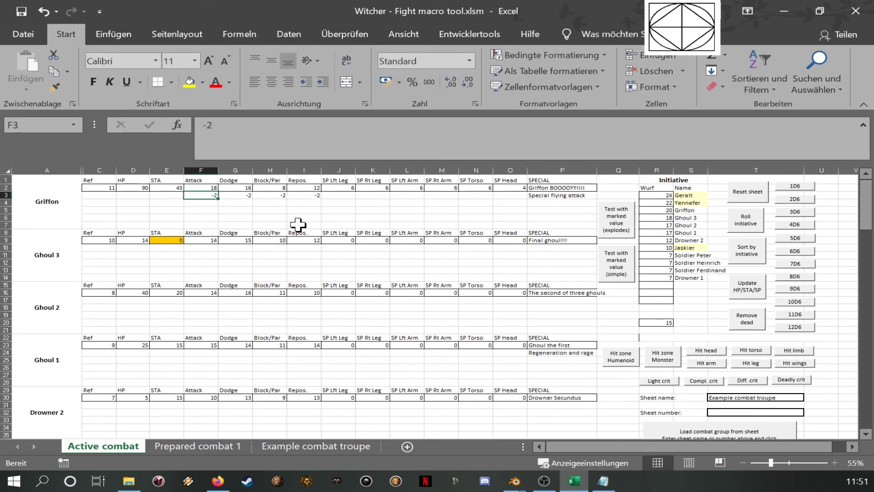
Stack further Attack modifiers of -1, -10 and 2 beneath the Griffon's first Attack modifier.
click(205, 188)
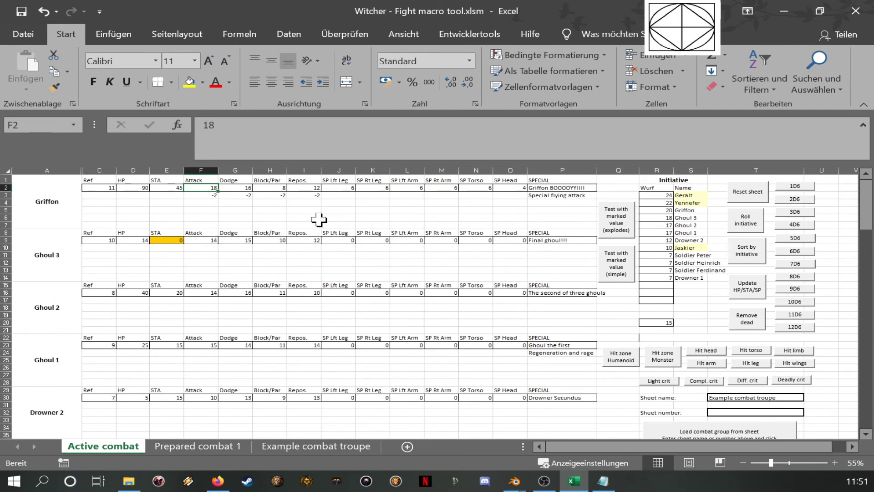
click(210, 194)
drag(211, 195, 213, 188)
click(212, 188)
click(214, 200)
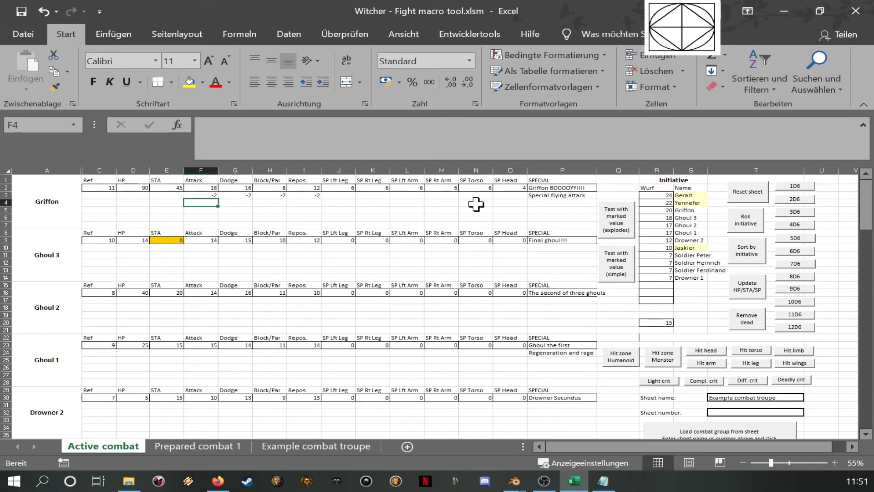
text(-1)
key(Return)
text(-10)
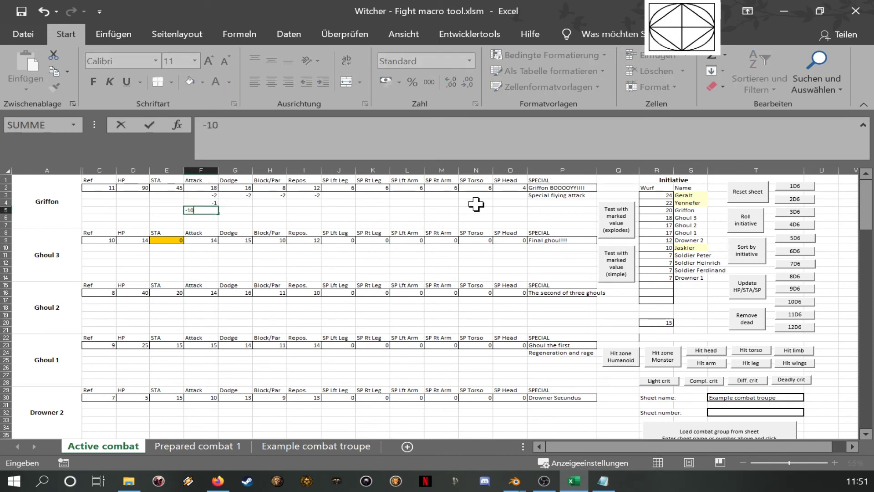
key(Return)
text(2)
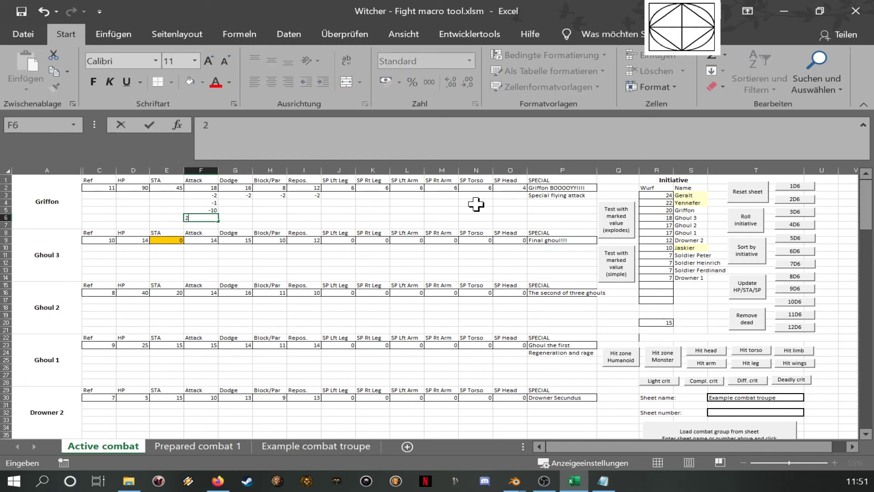
key(ctrl+Return)
Examine the Griffon's four stacked Attack modifiers together with its base Attack value.
key(shift+Up)
key(shift+Up)
key(shift+Up)
key(shift+Up)
key(shift+Down)
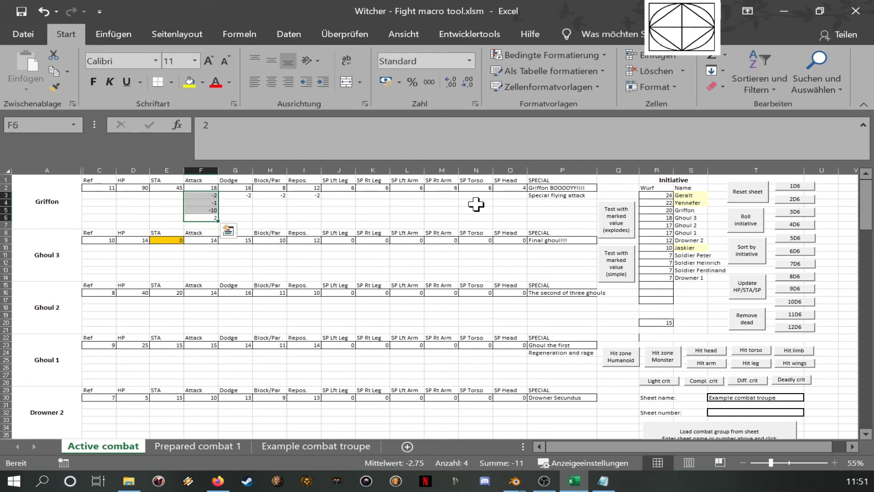
key(Up)
key(Up)
key(Up)
key(Up)
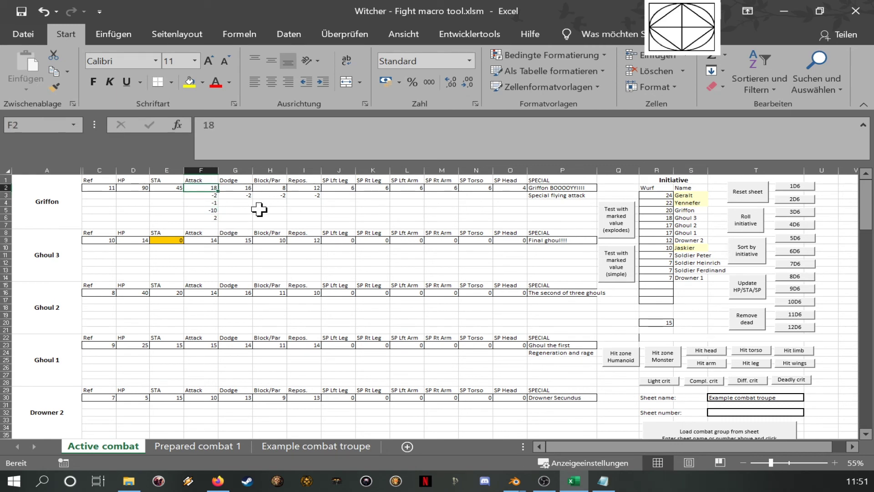
Delete the -10 modifier from the Griffon's Attack column, leaving an empty cell between the other modifiers.
click(209, 208)
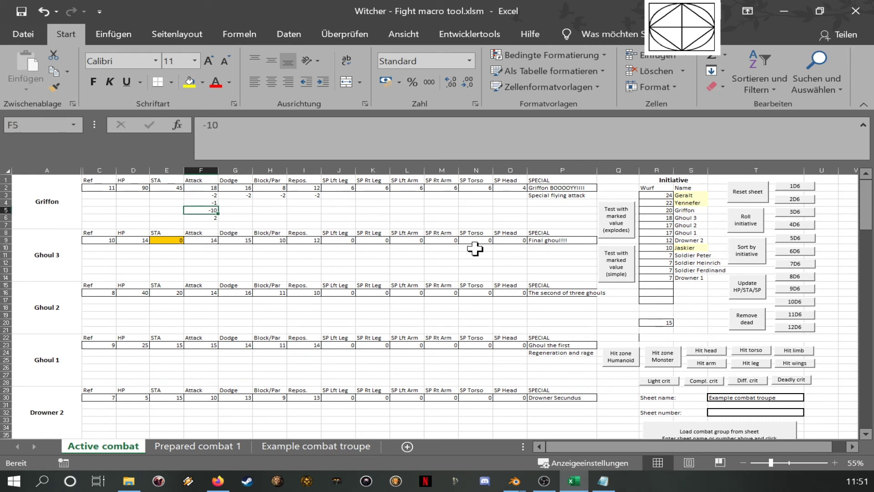
key(Down)
key(shift+Up)
key(Down)
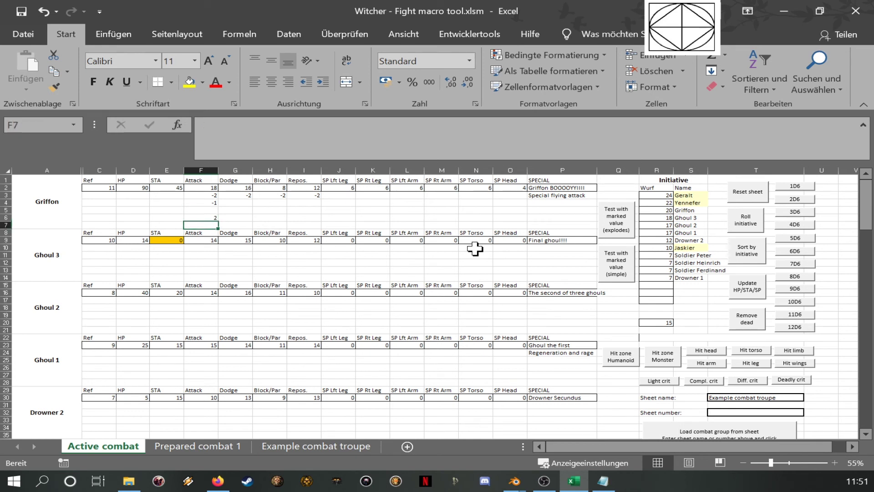
key(Up)
key(shift+Up)
key(shift+Down)
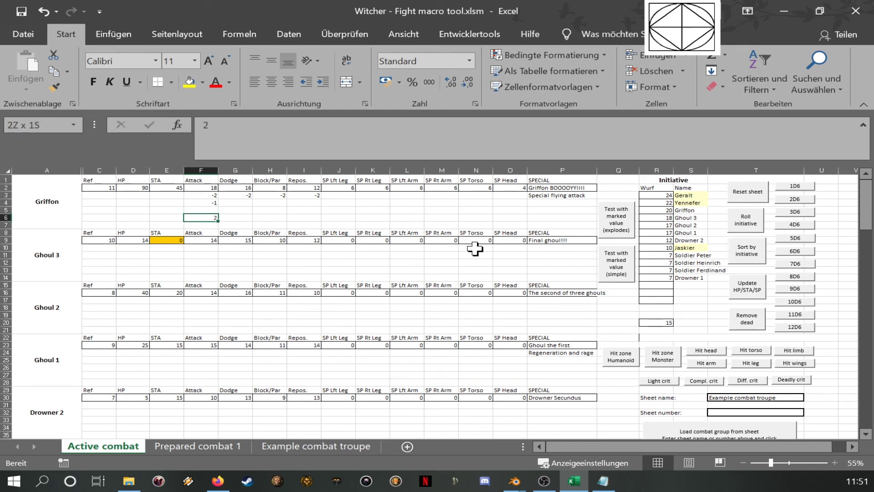
key(Up)
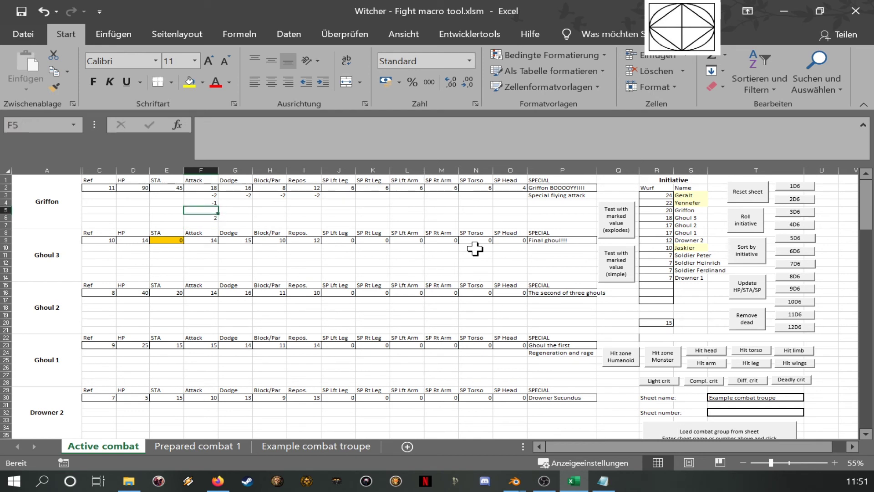
Examine Soldier Heinrich's separate Bow attack entry and the cells between it and his base Attack value.
scroll(248, 280, down, 8)
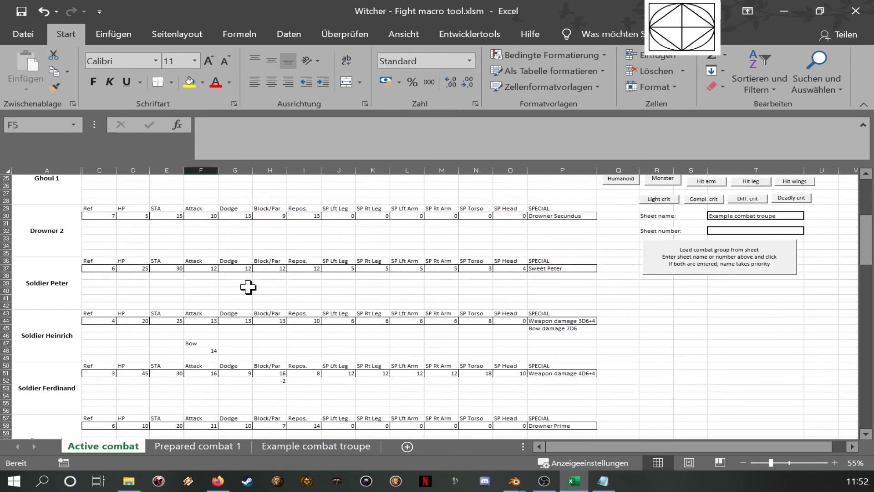
drag(190, 343, 219, 351)
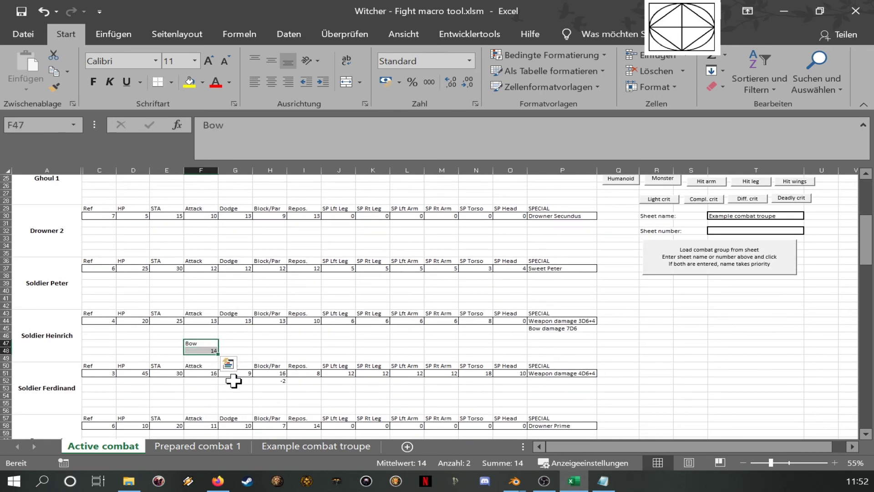
click(211, 328)
click(211, 321)
click(208, 334)
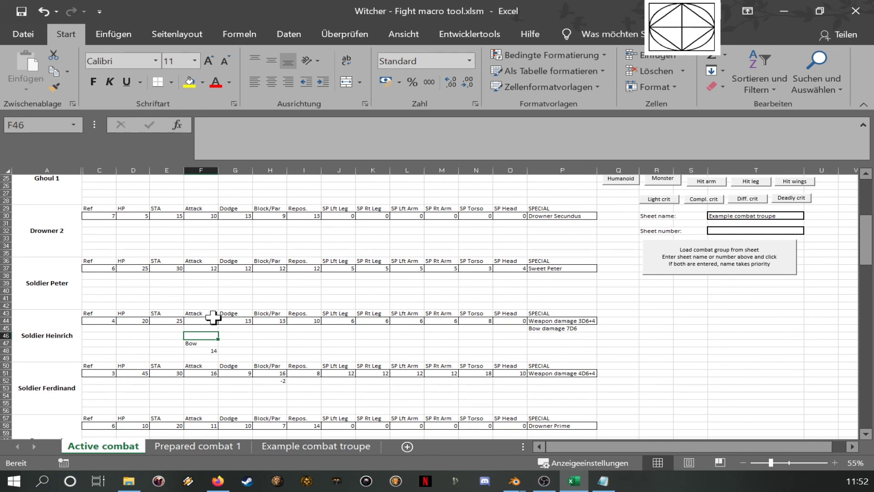
Review the Griffon's Attack value with its stacked modifiers and look over the initiative list.
scroll(232, 336, up, 8)
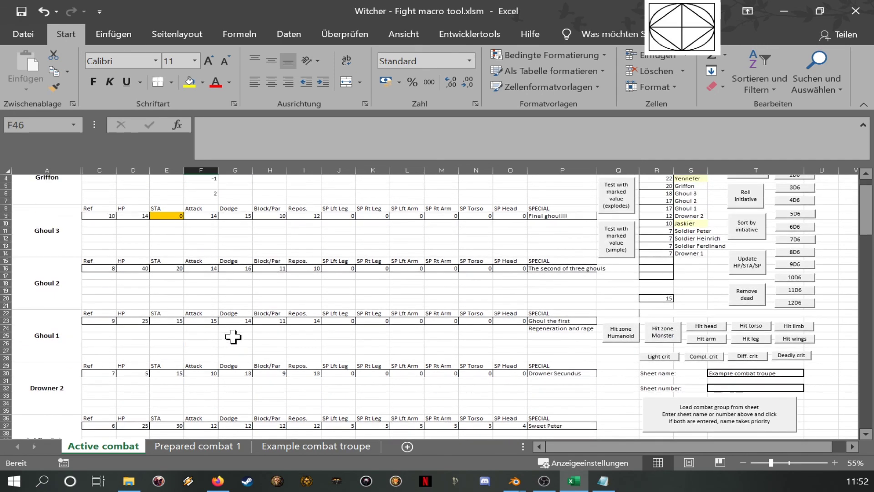
click(203, 195)
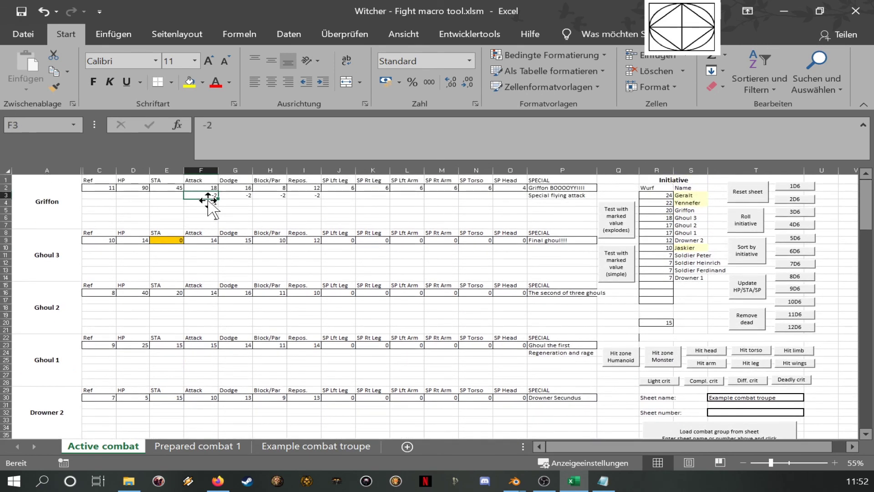
click(209, 203)
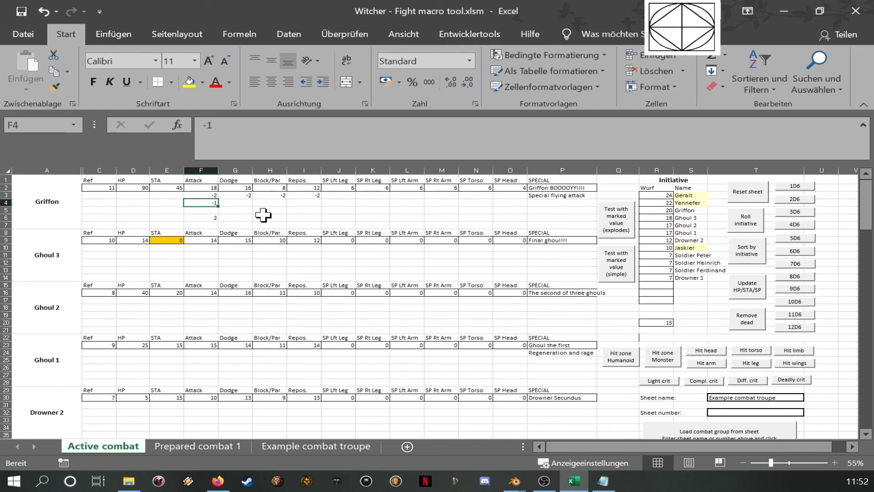
click(200, 188)
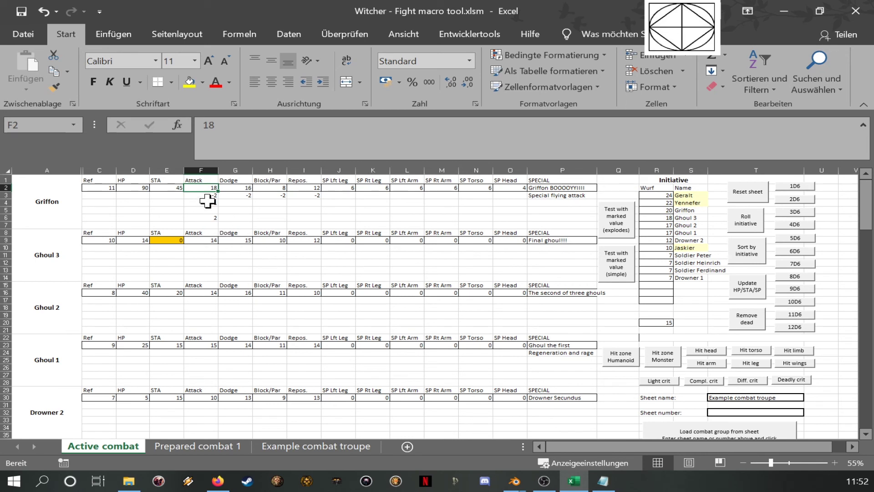
click(195, 181)
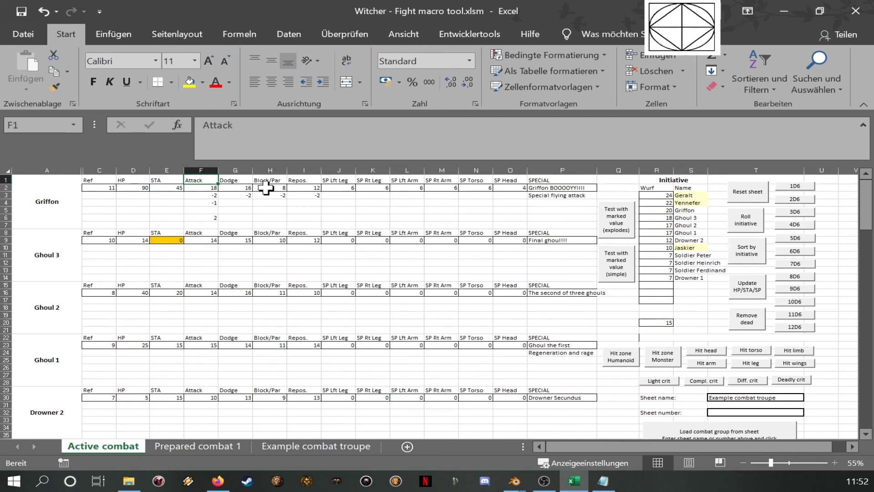
click(207, 195)
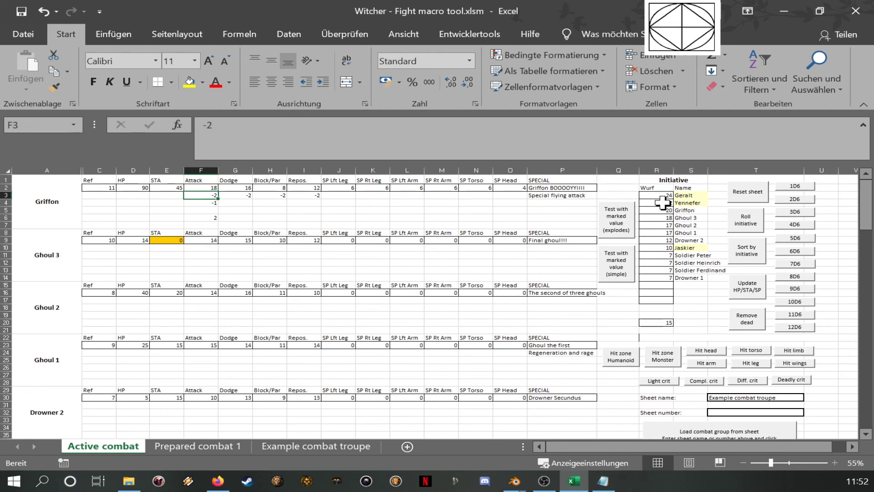
drag(669, 196, 704, 311)
click(694, 287)
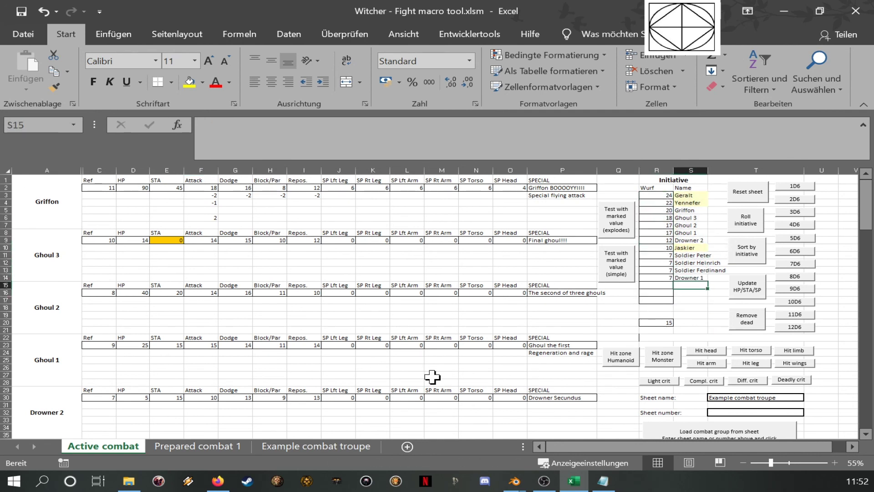
Add Cahir, Regis and Milva beneath Jaskier in the PC names list.
click(525, 273)
key(Right)
key(Right)
key(Right)
key(Right)
key(Right)
key(Right)
key(Right)
key(Right)
key(Right)
key(Right)
key(Right)
key(Right)
key(Right)
key(Right)
key(Right)
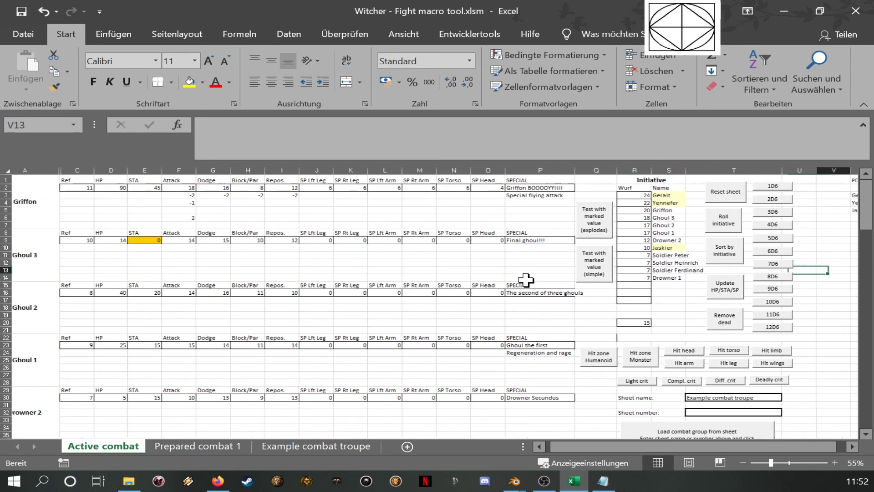
click(577, 217)
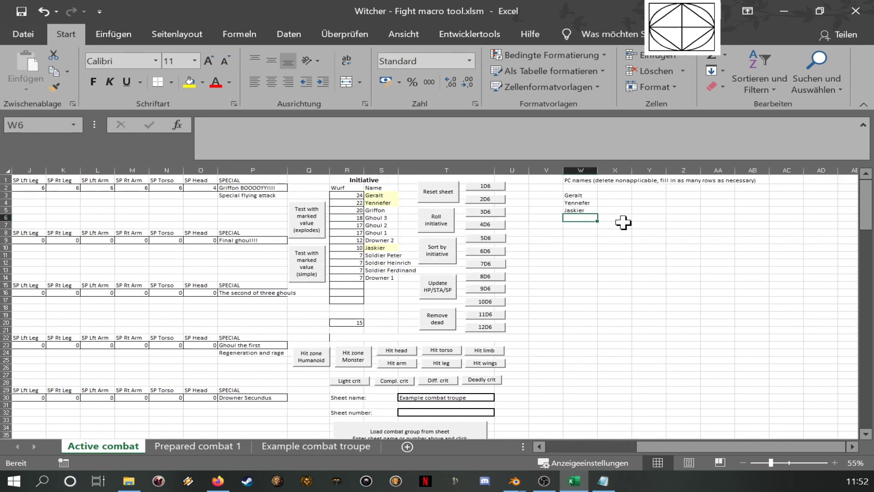
text(Cah)
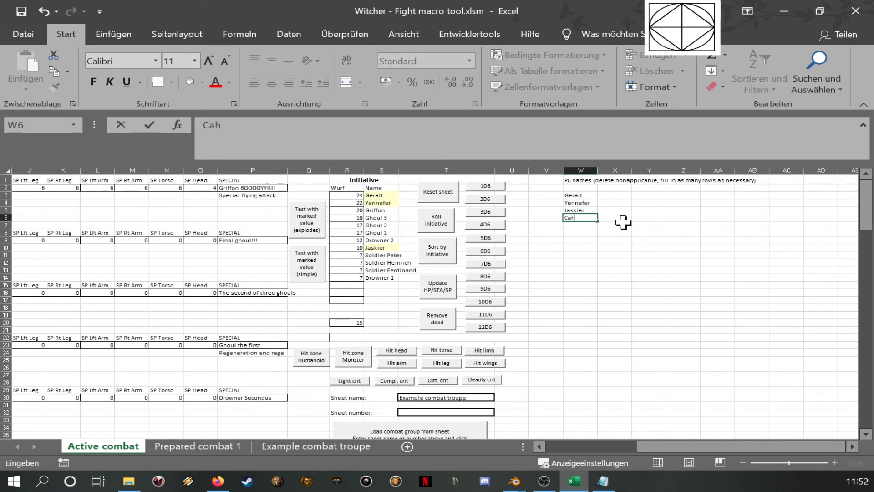
text(ir)
key(Return)
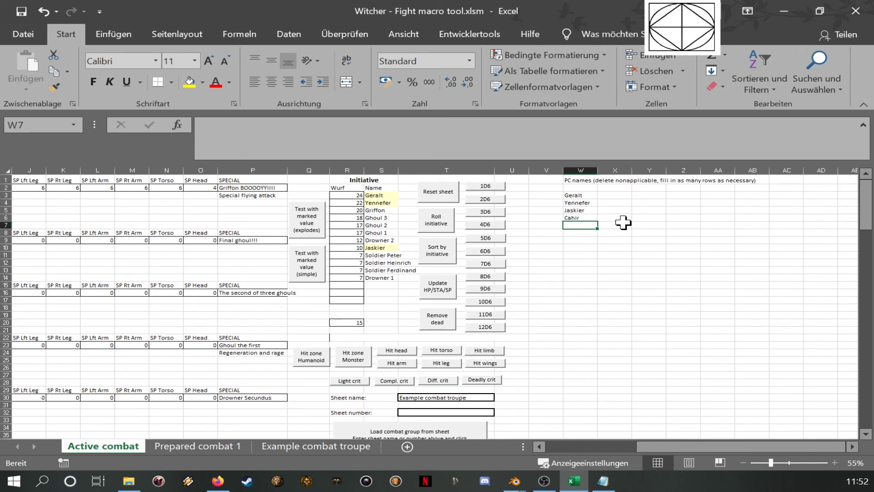
text(Regis)
key(Return)
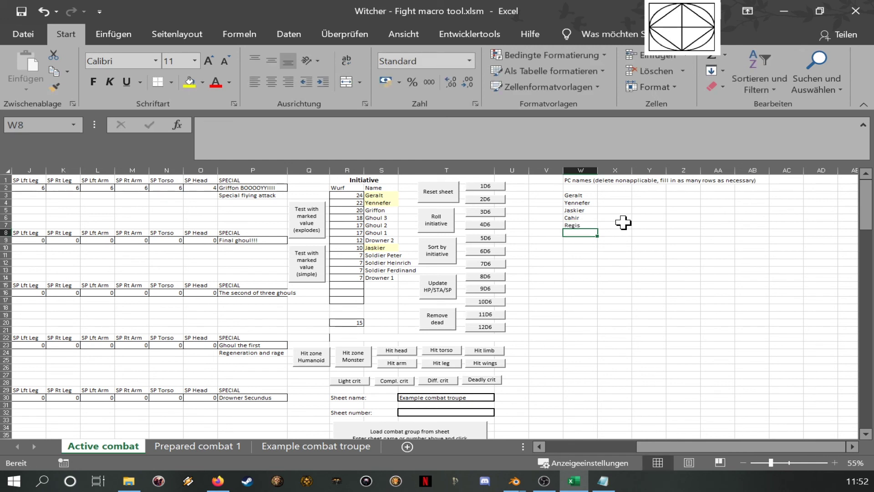
text(Milva)
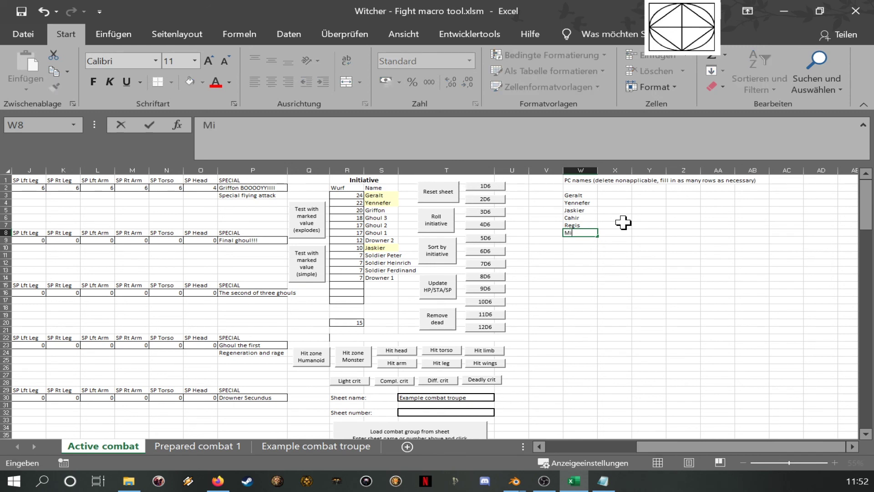
key(Return)
Check the complete list of PC names and reset the active combat sheet with its macro.
key(Up)
key(shift+Up)
key(shift+Up)
key(shift+Up)
key(shift+Up)
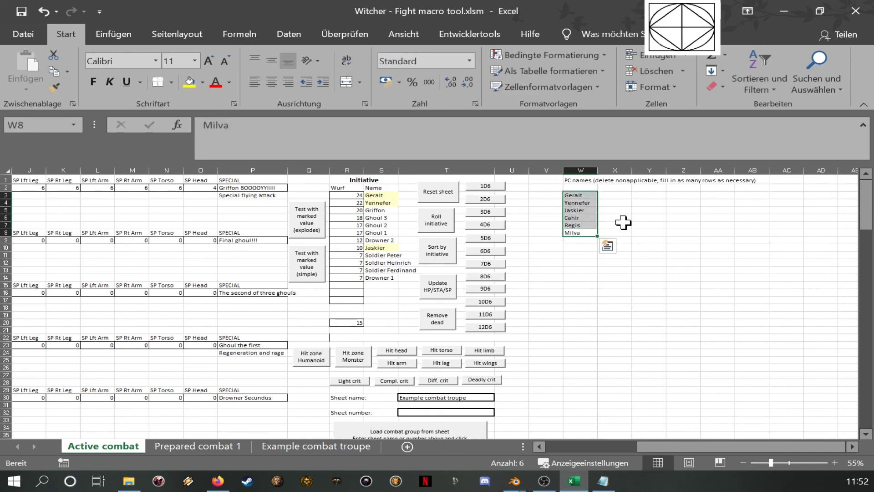
click(577, 306)
click(438, 201)
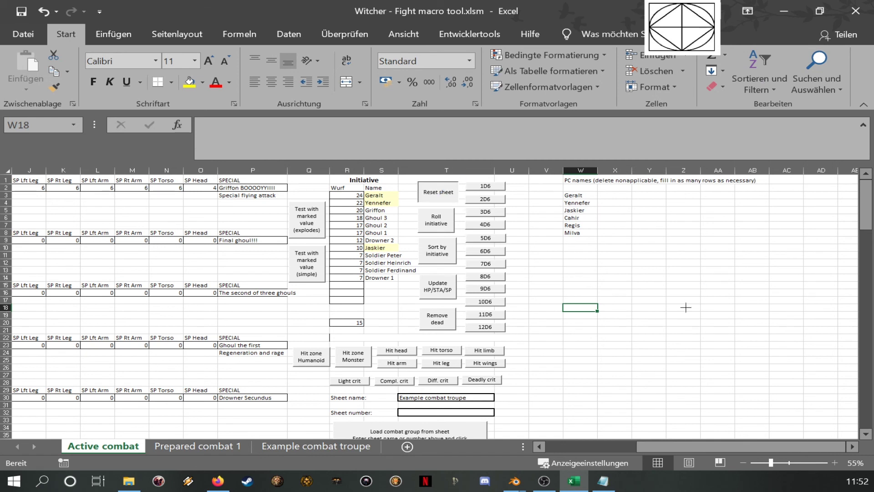
Load the combat group from the Example combat troupe sheet and roll initiative for its combatants.
click(438, 435)
click(233, 353)
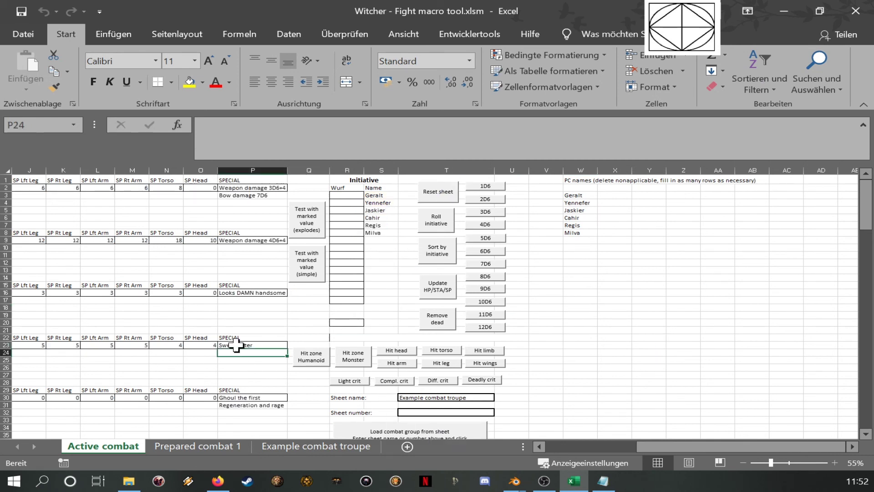
click(427, 227)
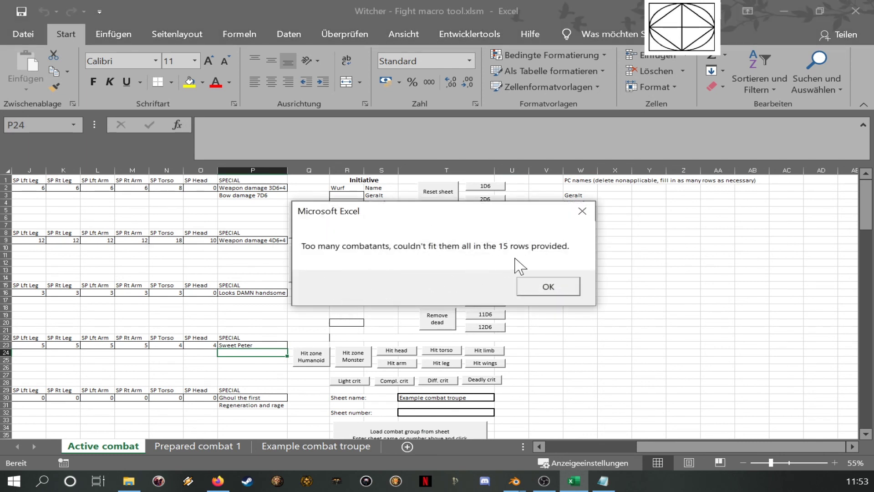
click(564, 296)
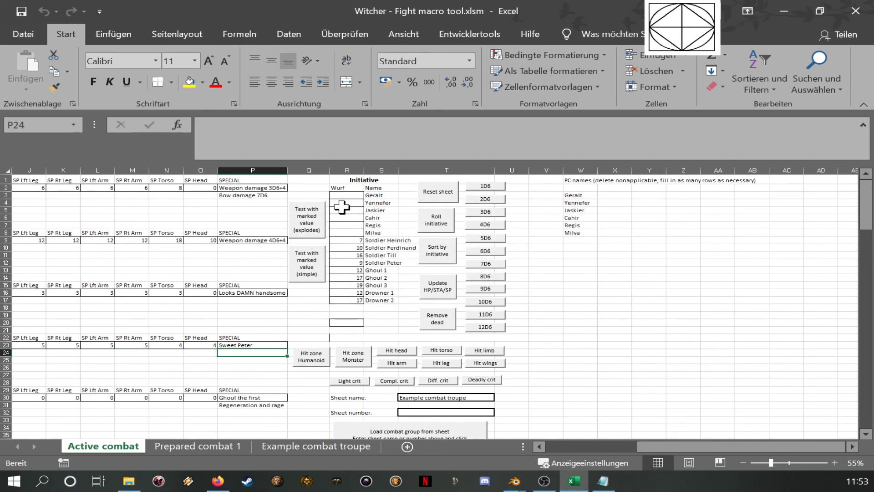
Check the Wurf cells beside the PC names and sort the combatants by initiative.
drag(337, 200, 363, 326)
click(324, 305)
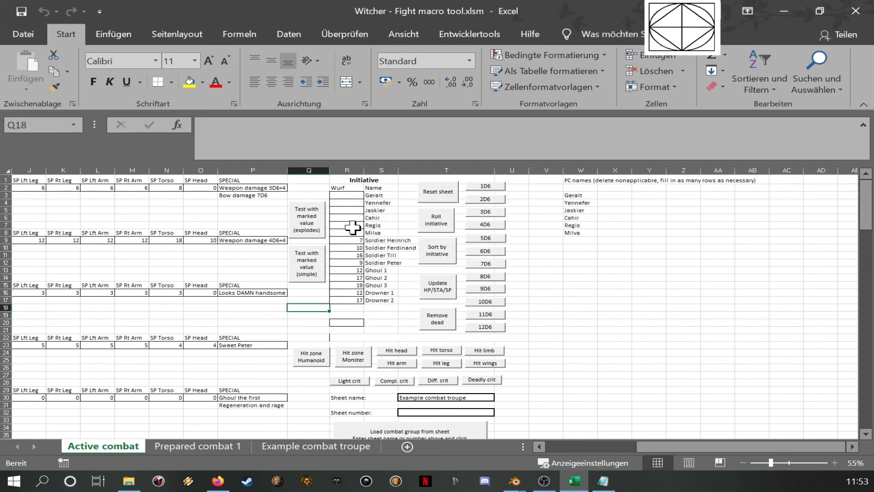
click(352, 203)
click(353, 232)
click(428, 252)
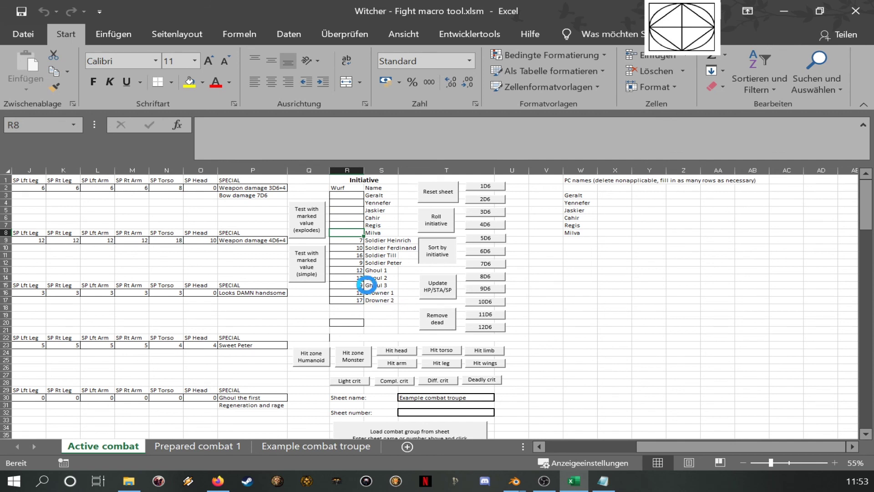
Enter initiative rolls of 14 for Yennefer and 15 for Regis, and sort the list by initiative again.
click(354, 268)
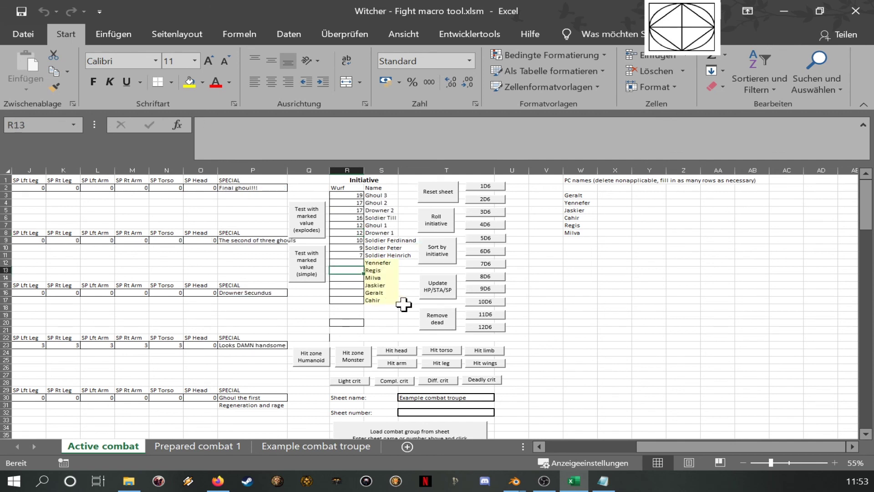
key(Up)
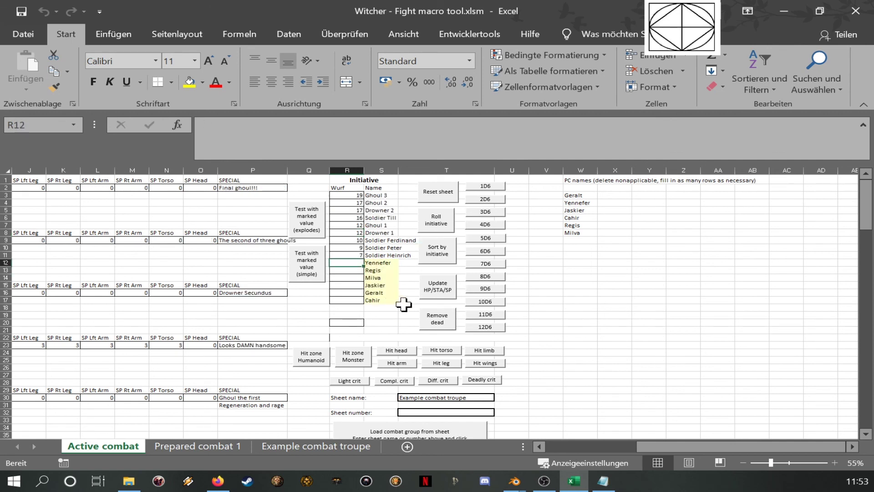
text(14)
key(Return)
text(15)
key(Return)
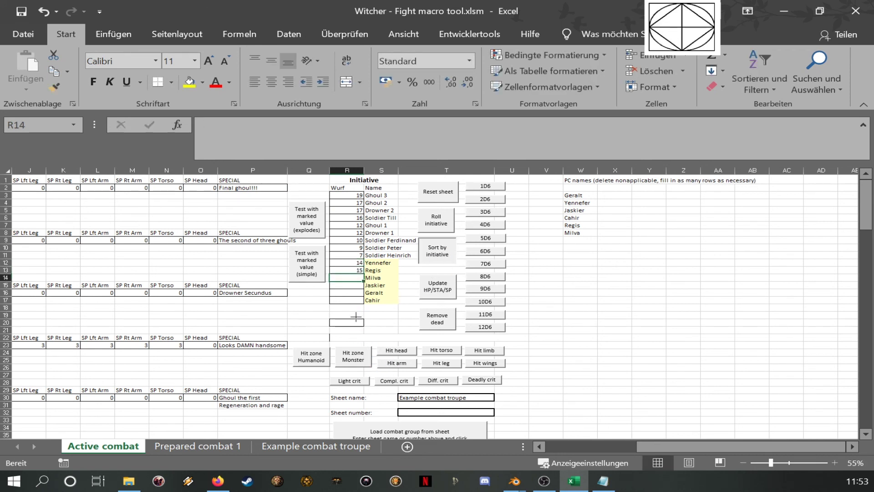
drag(360, 202, 365, 272)
click(373, 225)
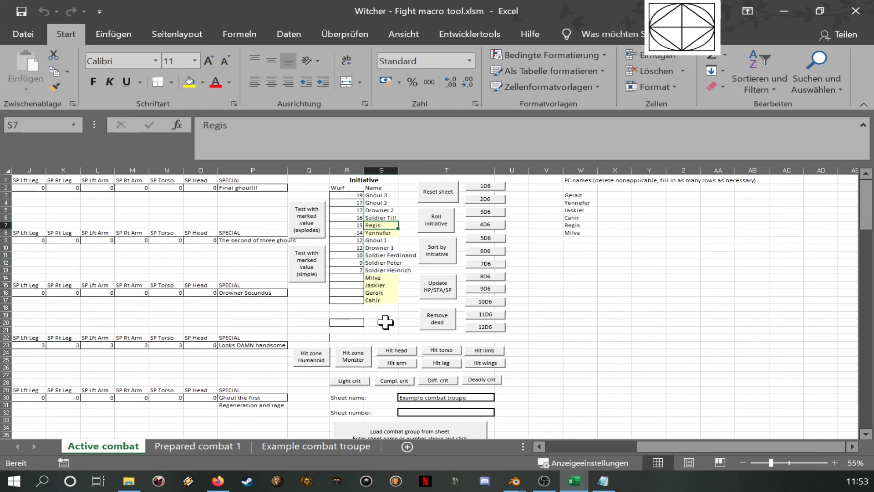